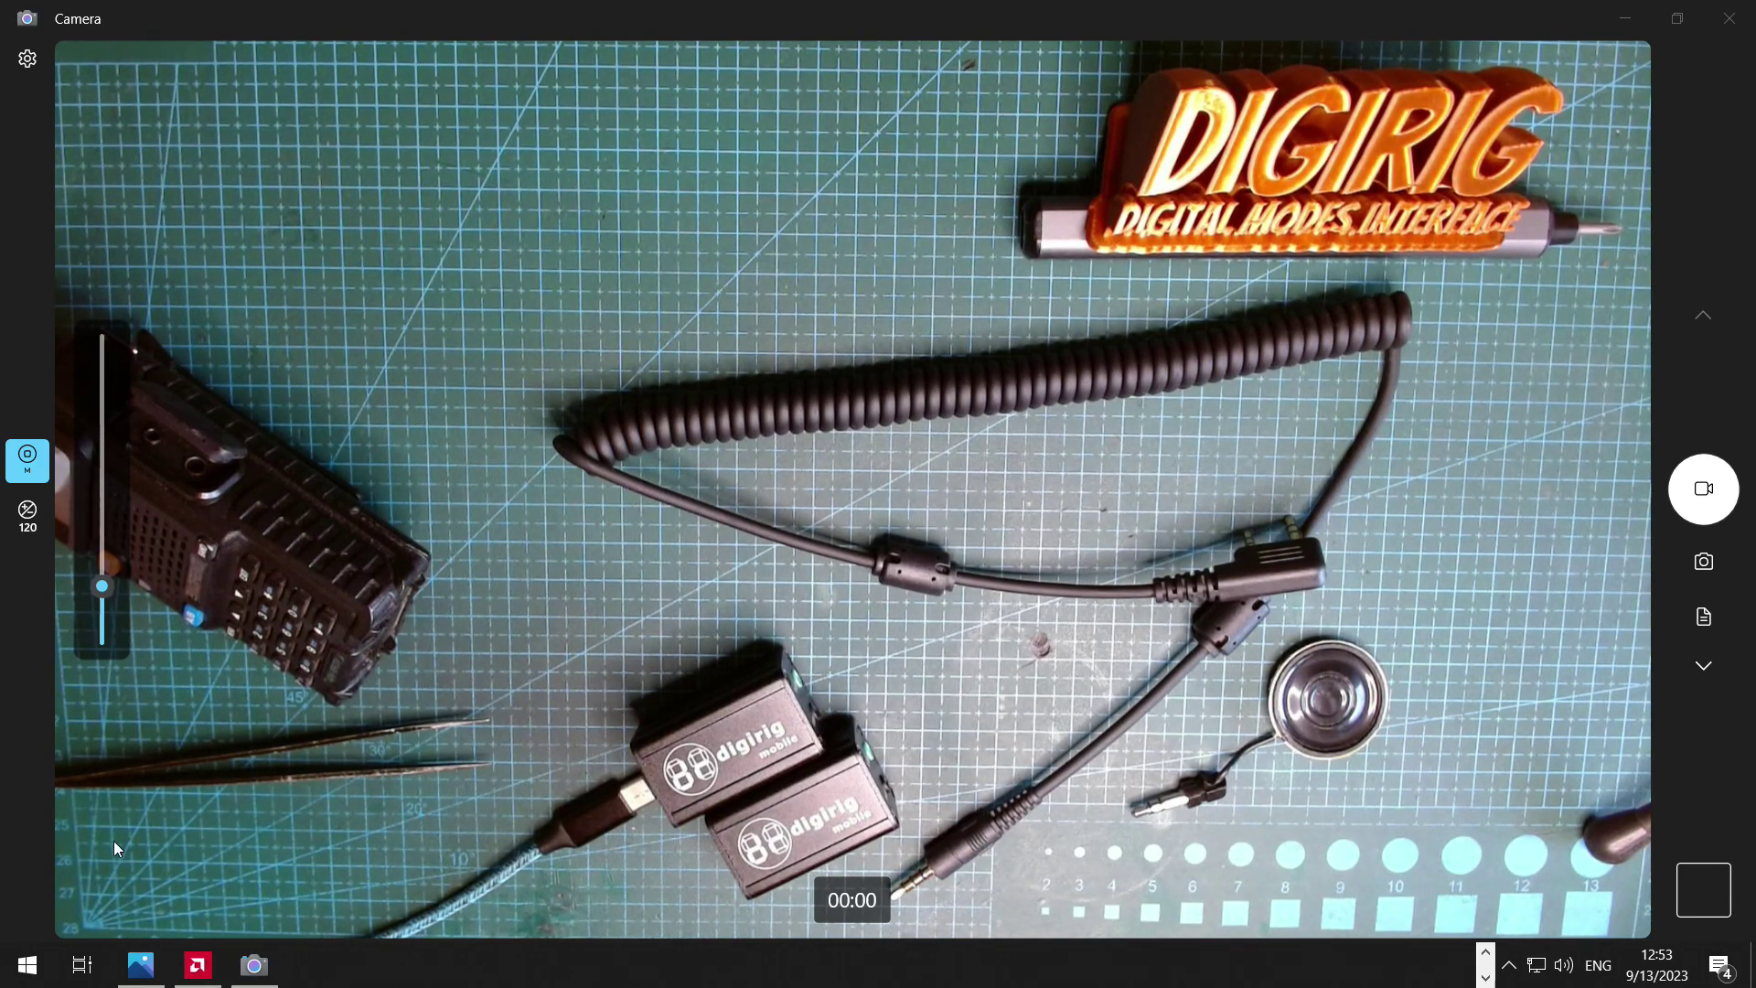
Step: Open Device Manager, dismiss the standard-user notice and expand the sound, video and game controllers category
right_click(40, 975)
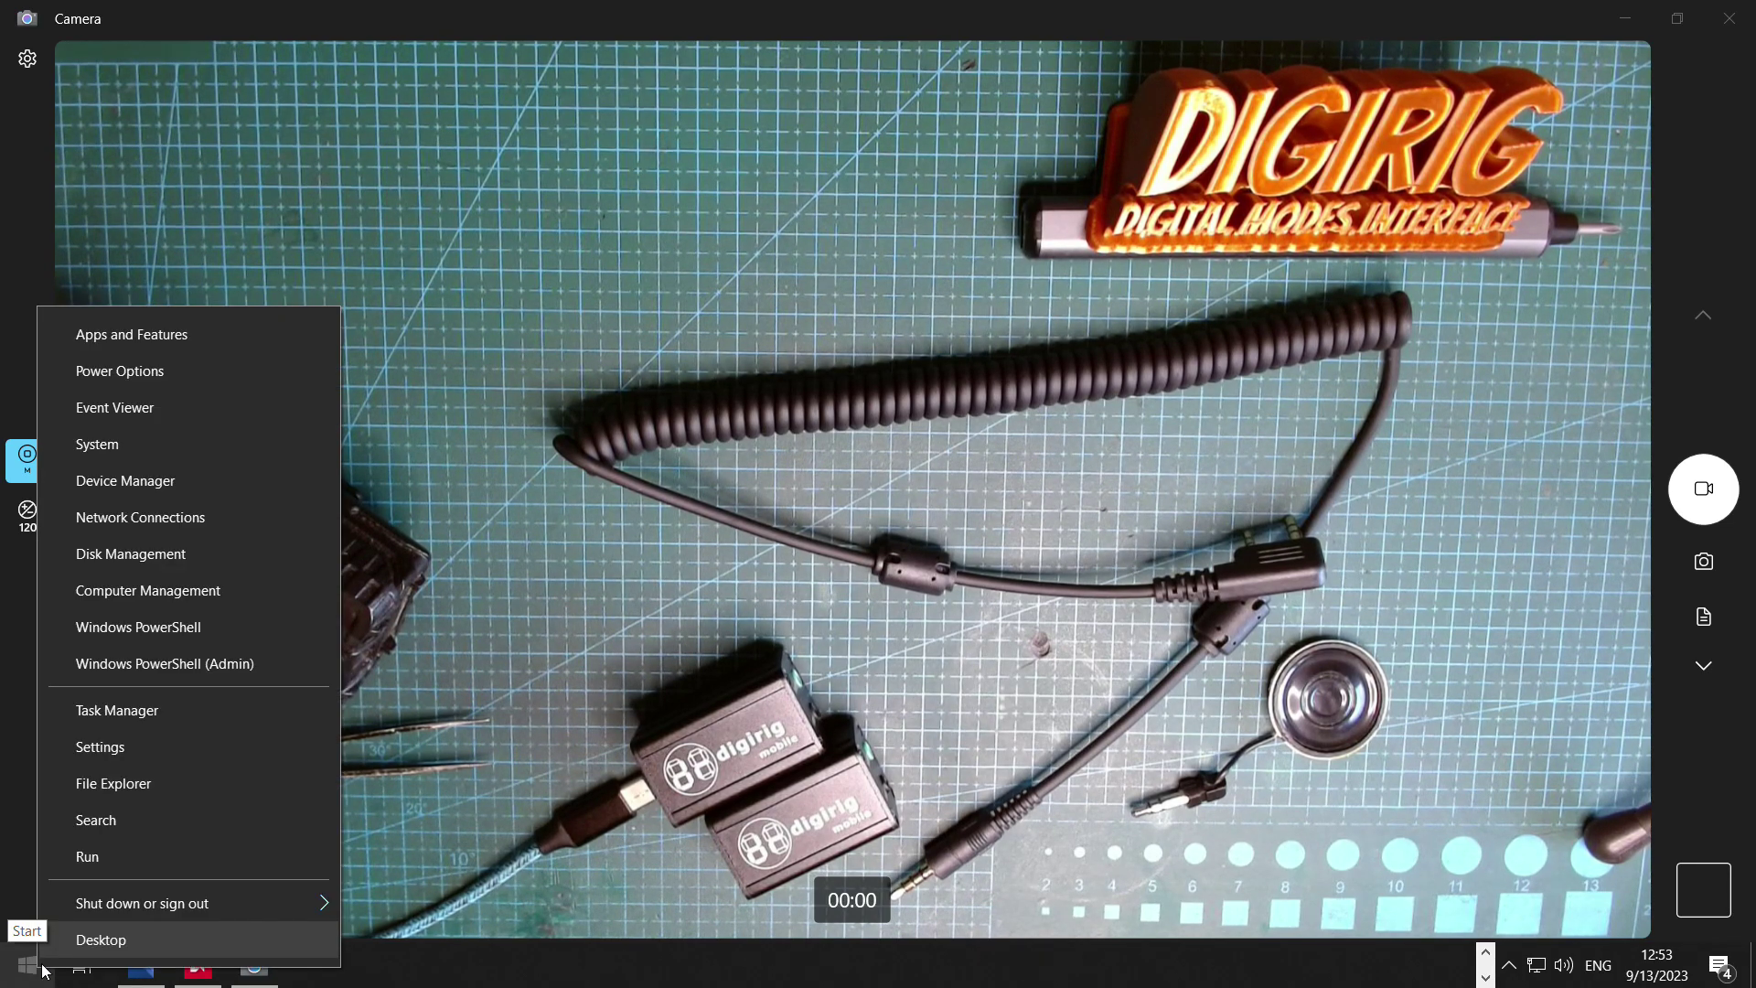
click(139, 483)
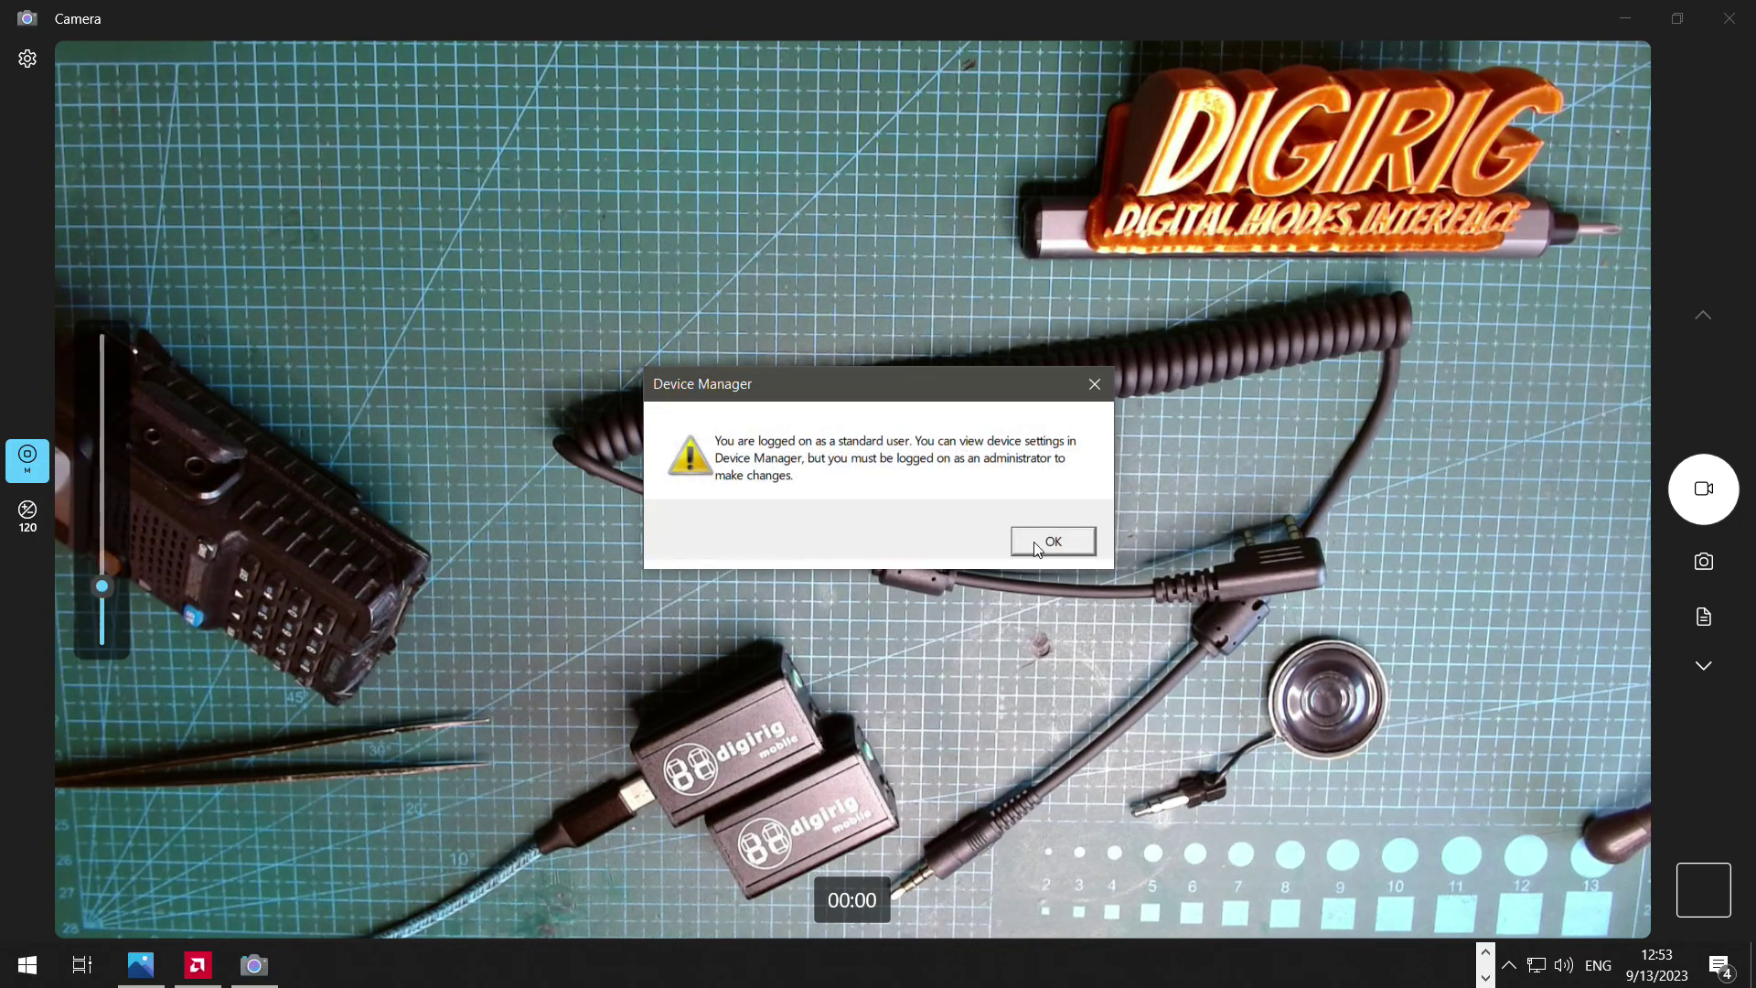
click(1042, 542)
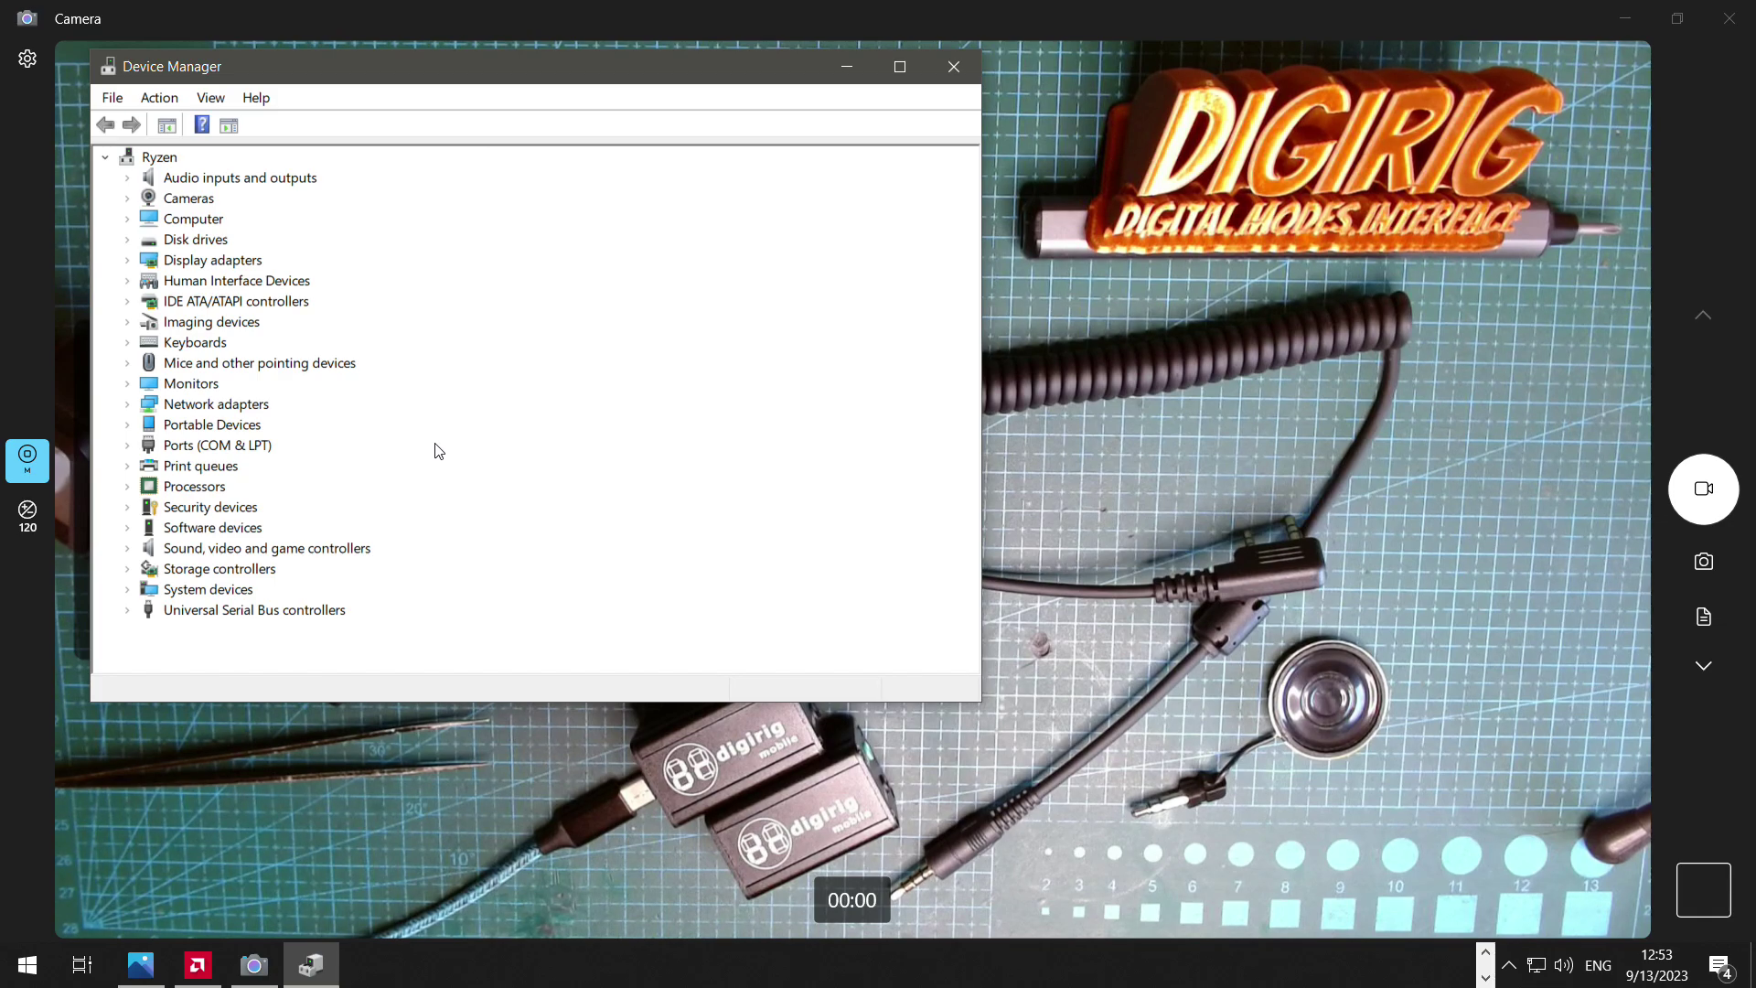
click(129, 549)
scroll(525, 489, down, 1)
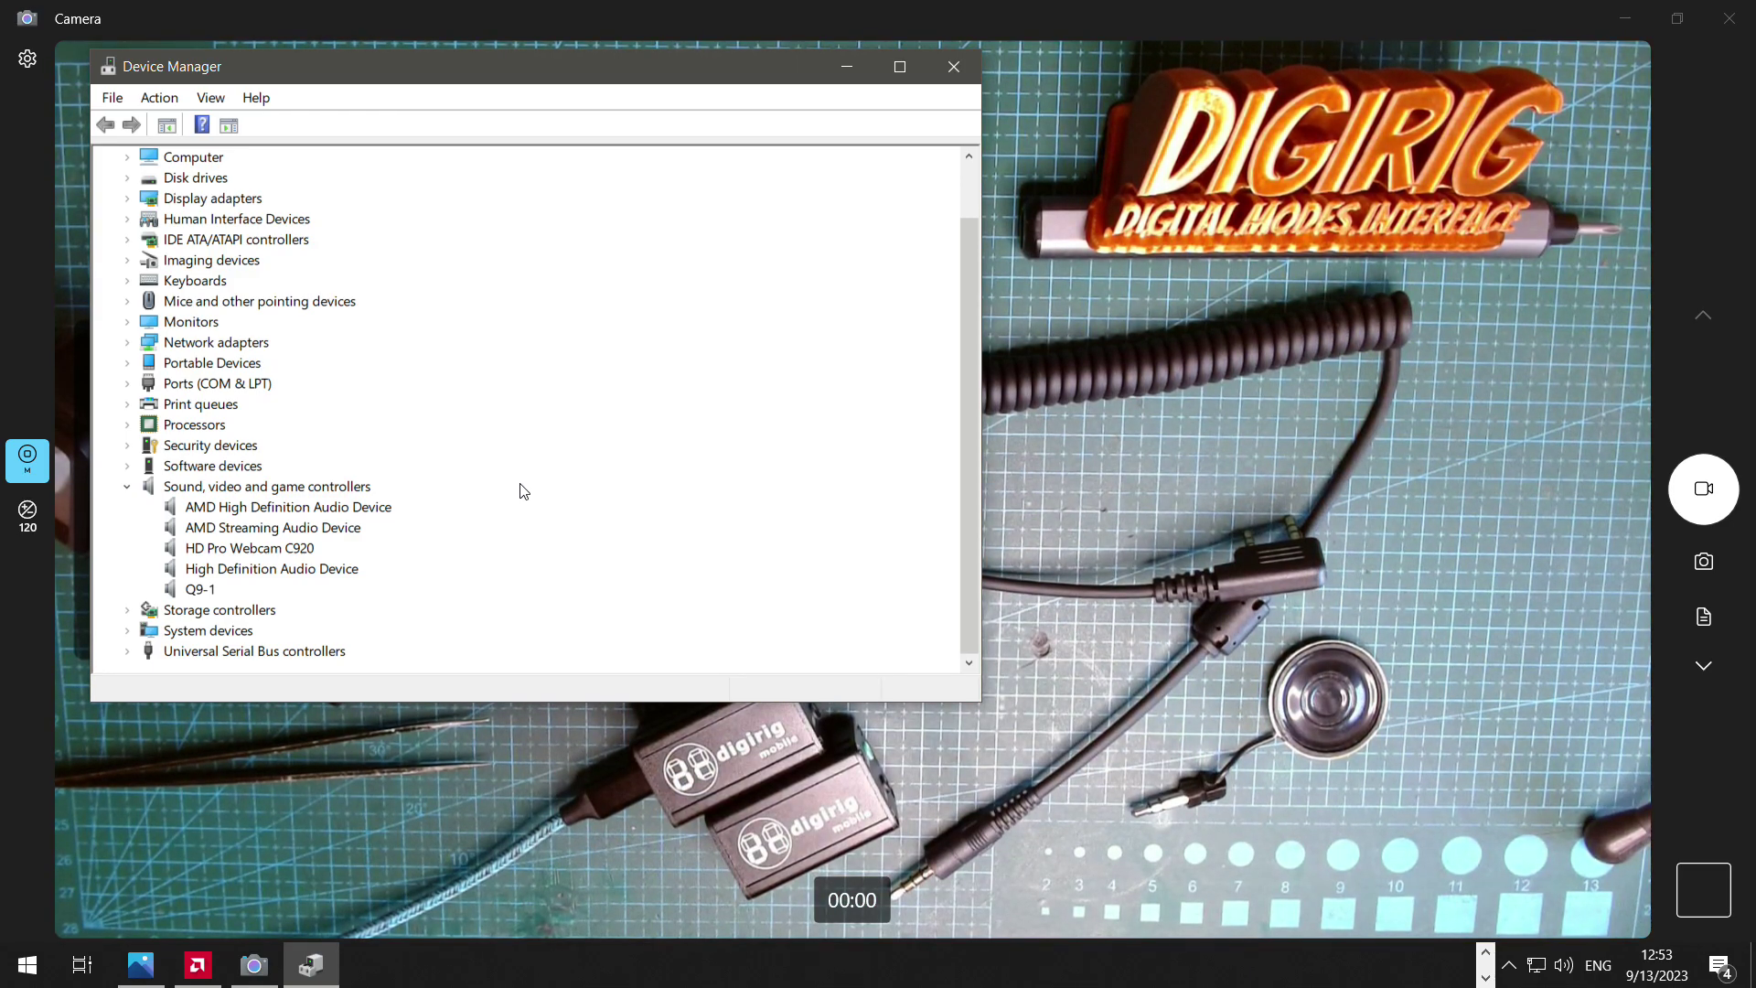
Step: Check the sound, video and game controllers list for the connected Digirig and select its USB Audio Device entry
scroll(494, 490, down, 2)
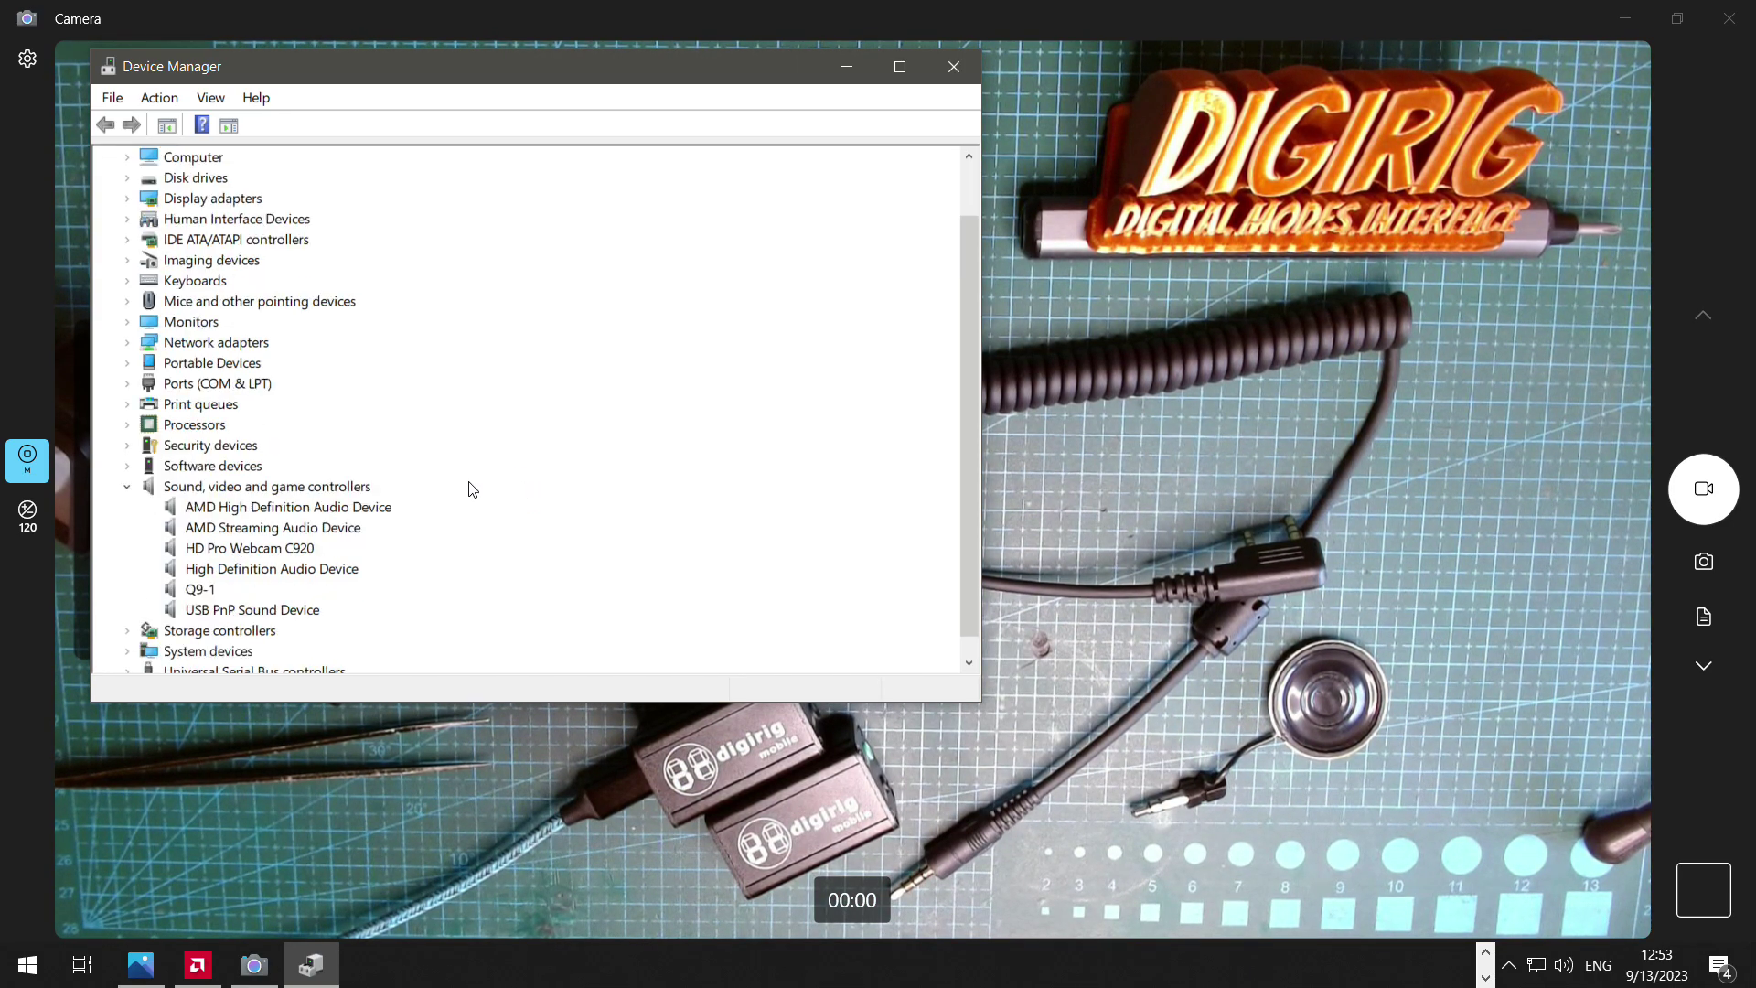
click(190, 594)
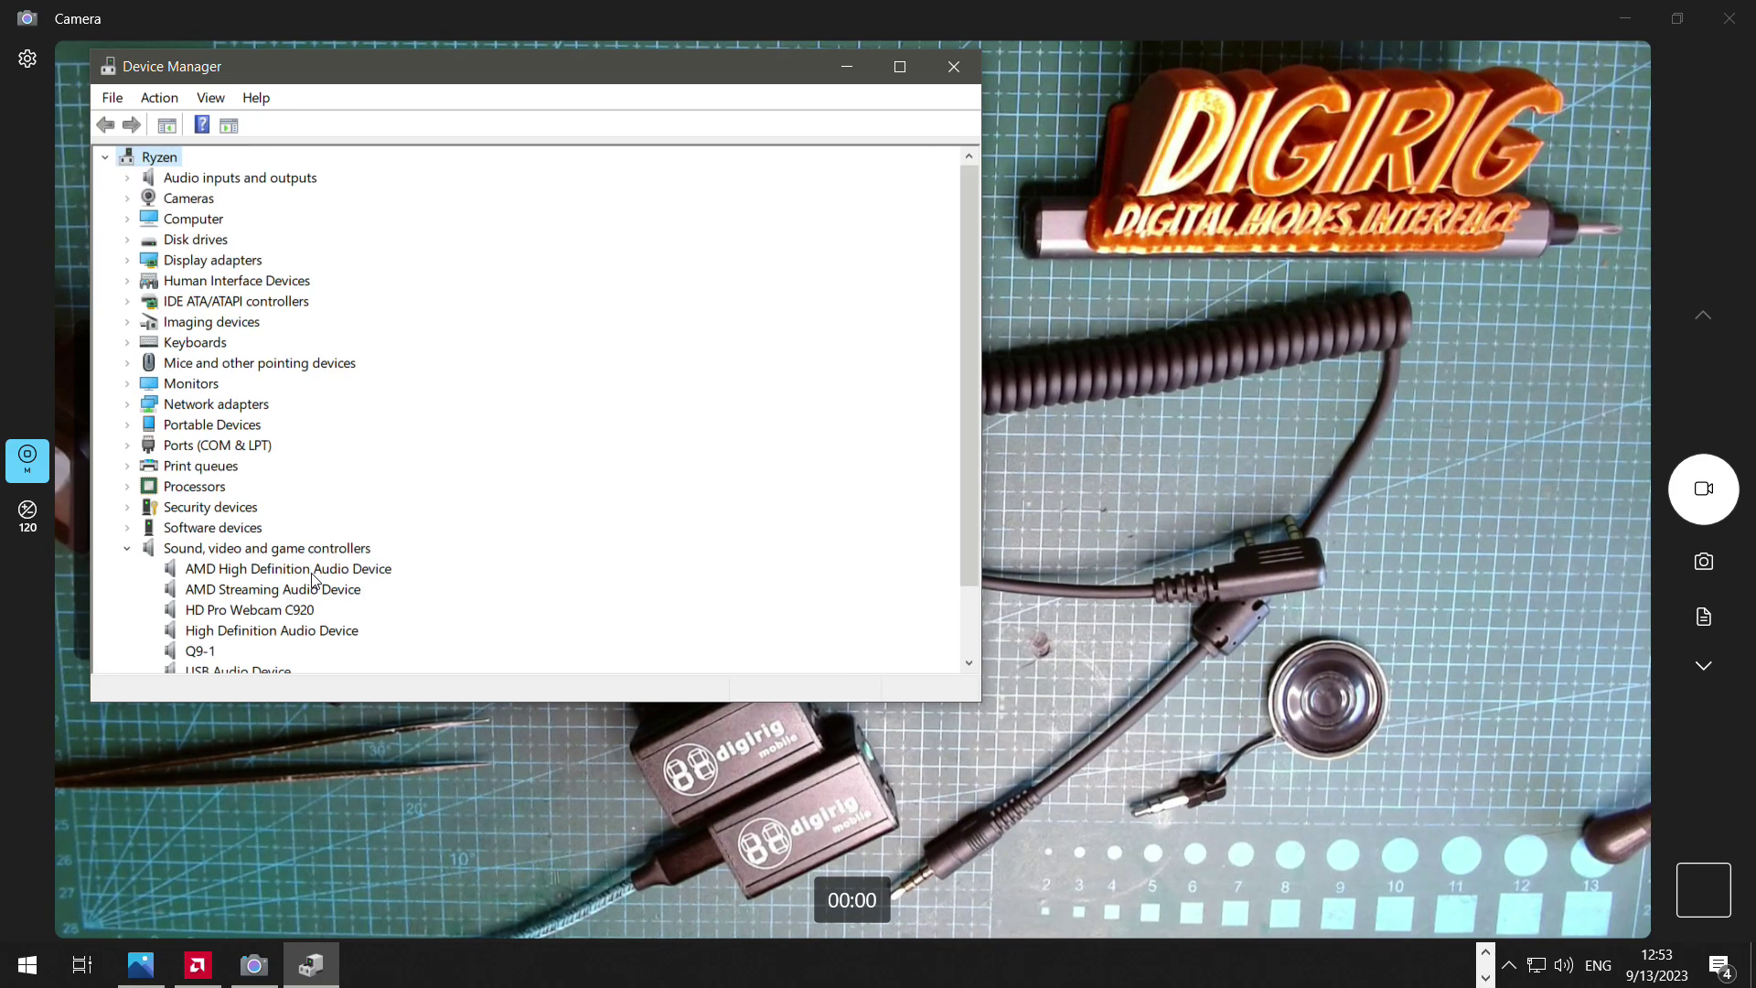
scroll(311, 581, down, 2)
click(235, 590)
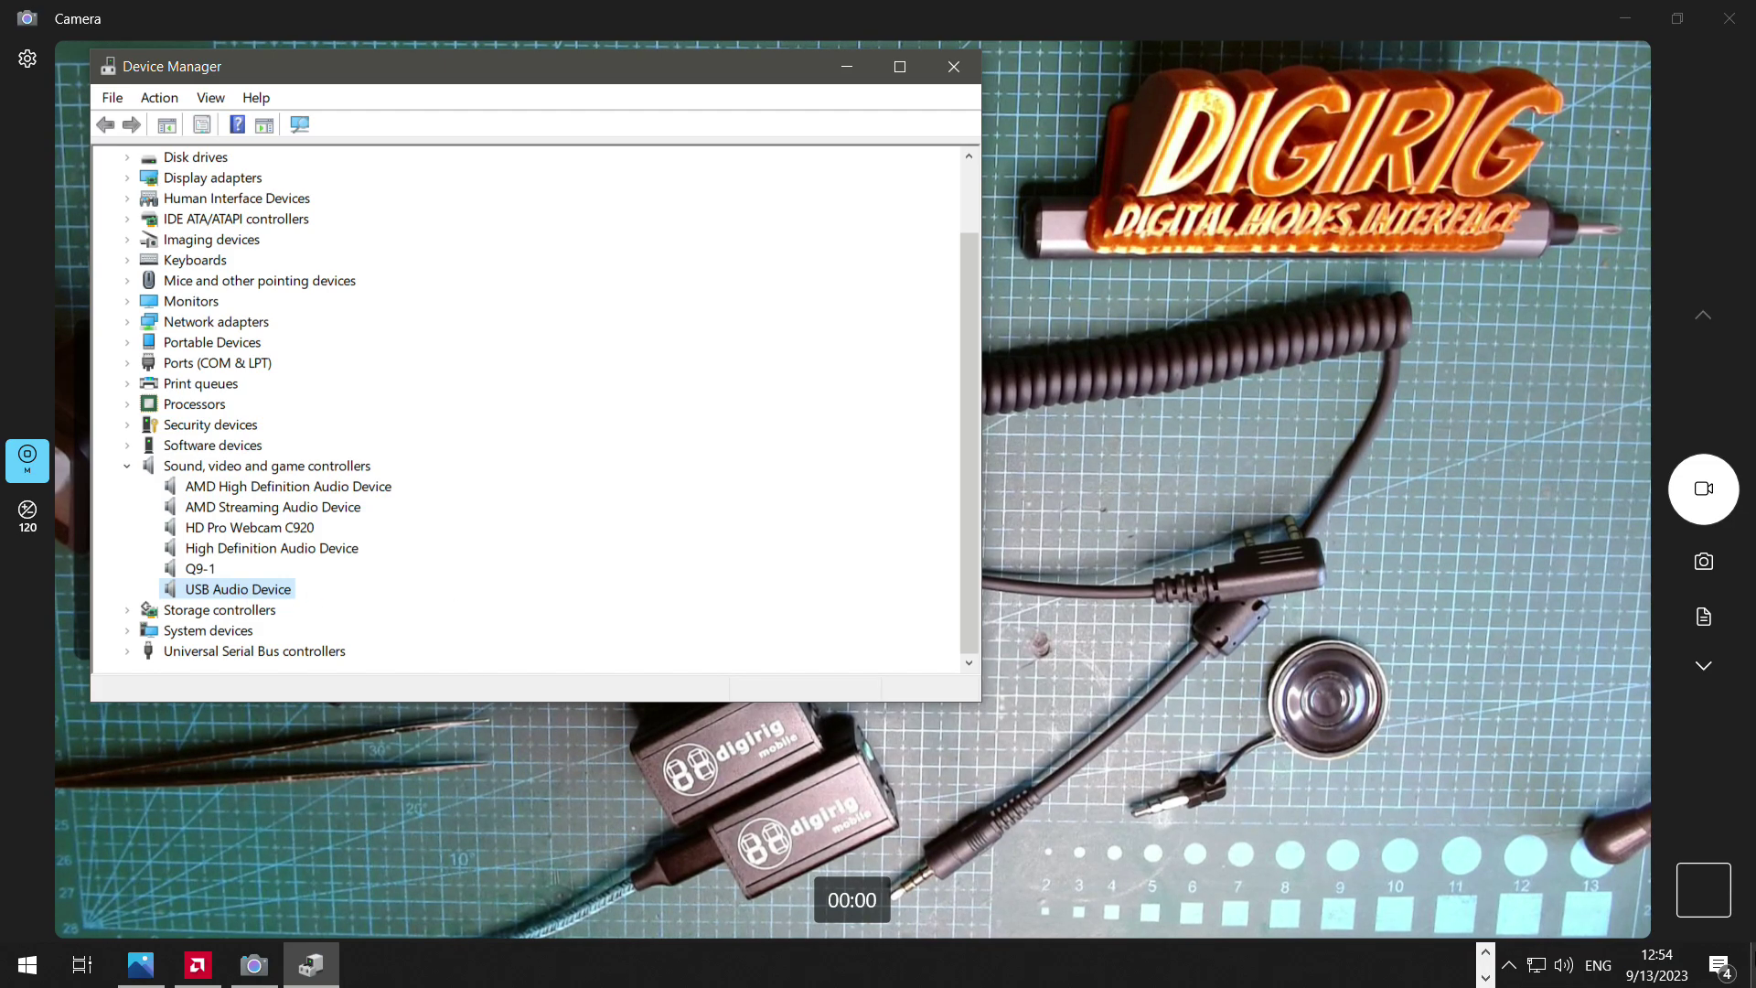
Step: Open the Windows Sound dialog and look over its playback and recording device lists
right_click(1563, 970)
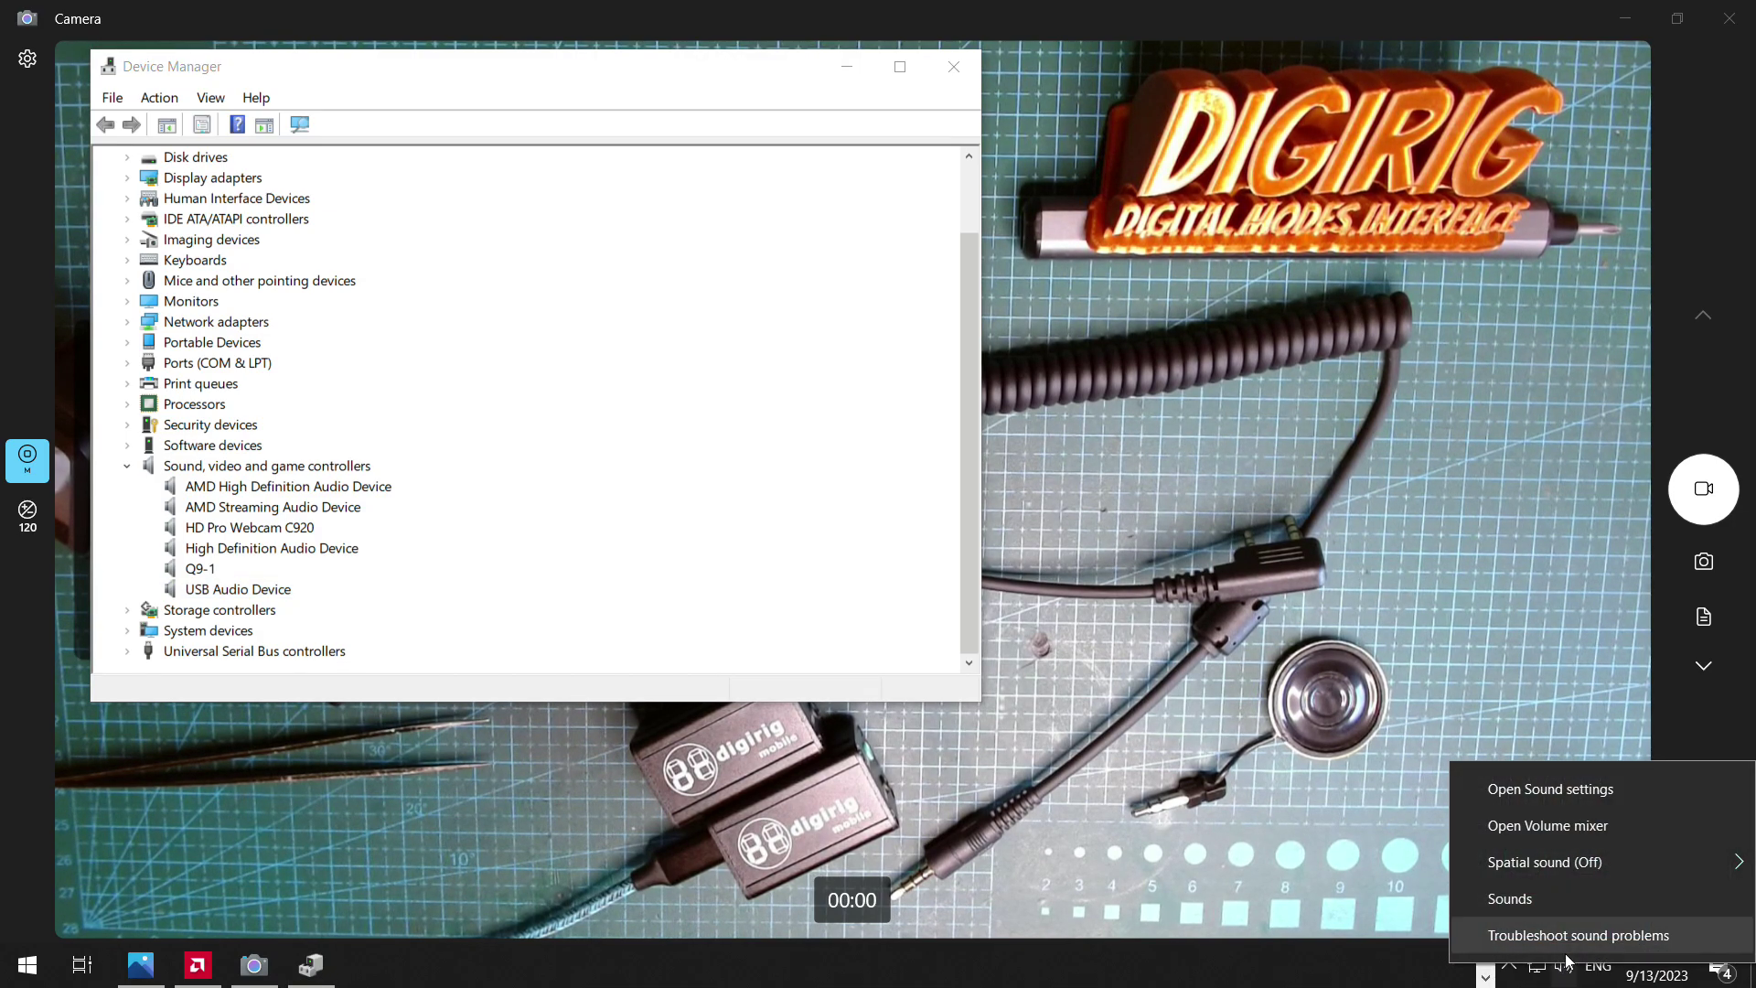
click(1554, 904)
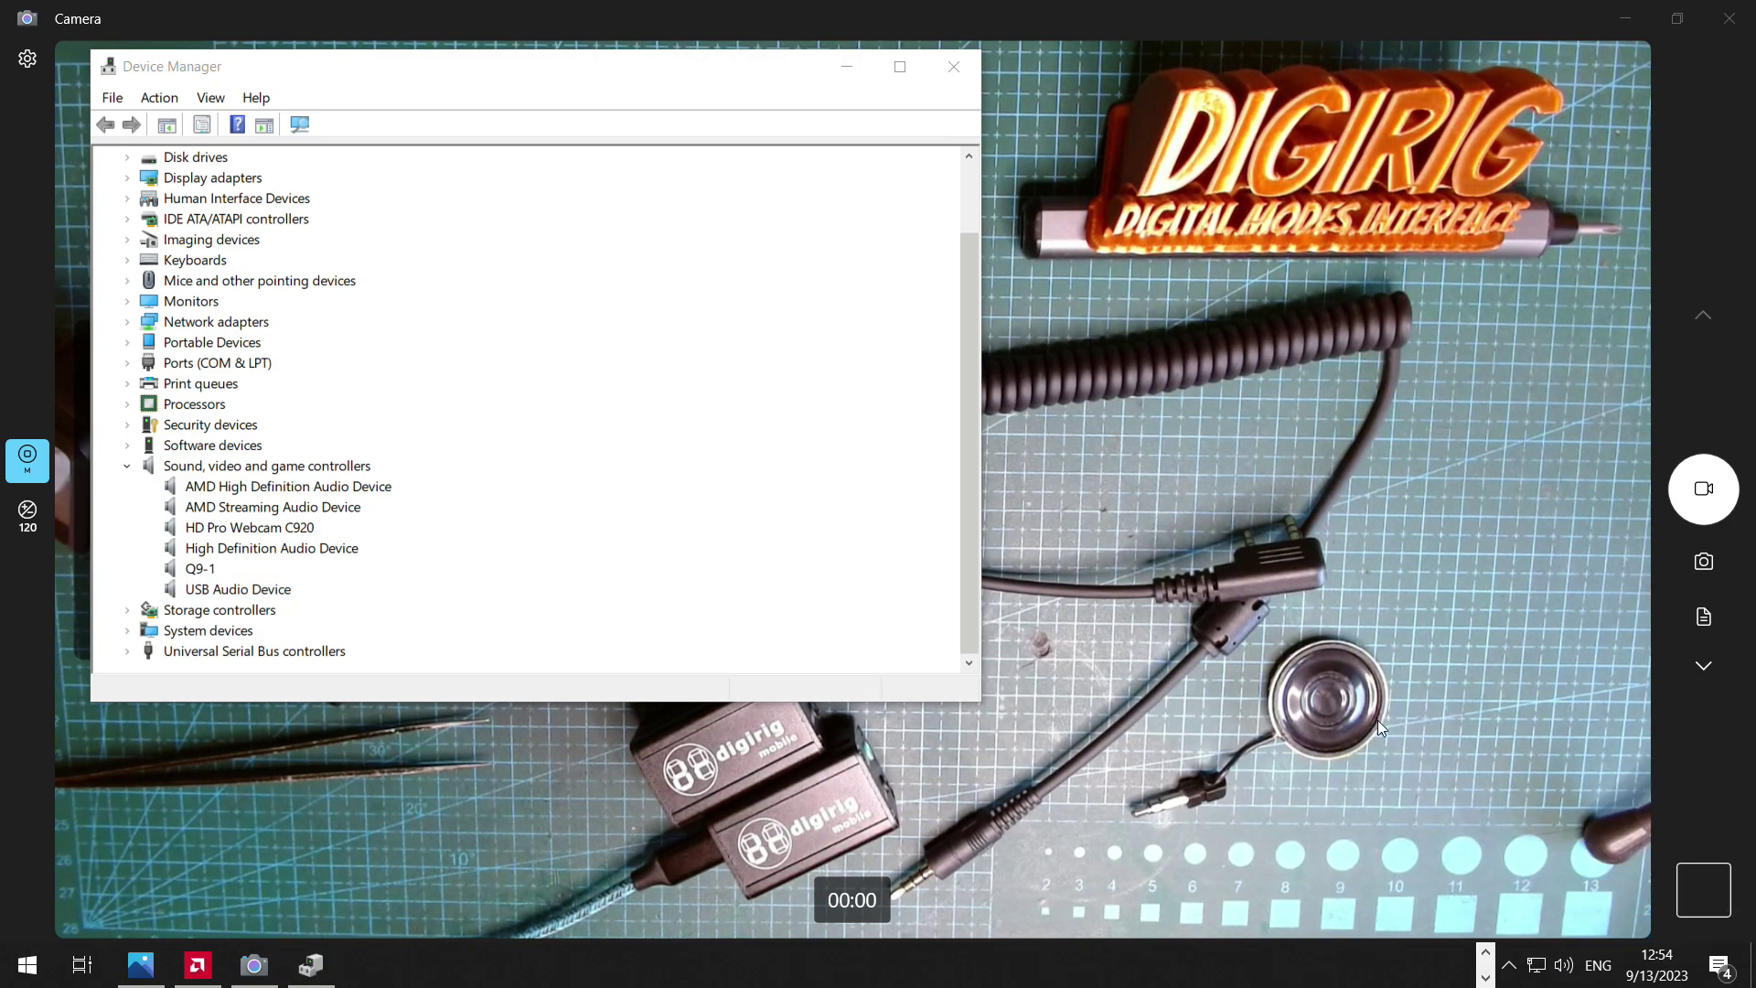
drag(687, 205, 720, 209)
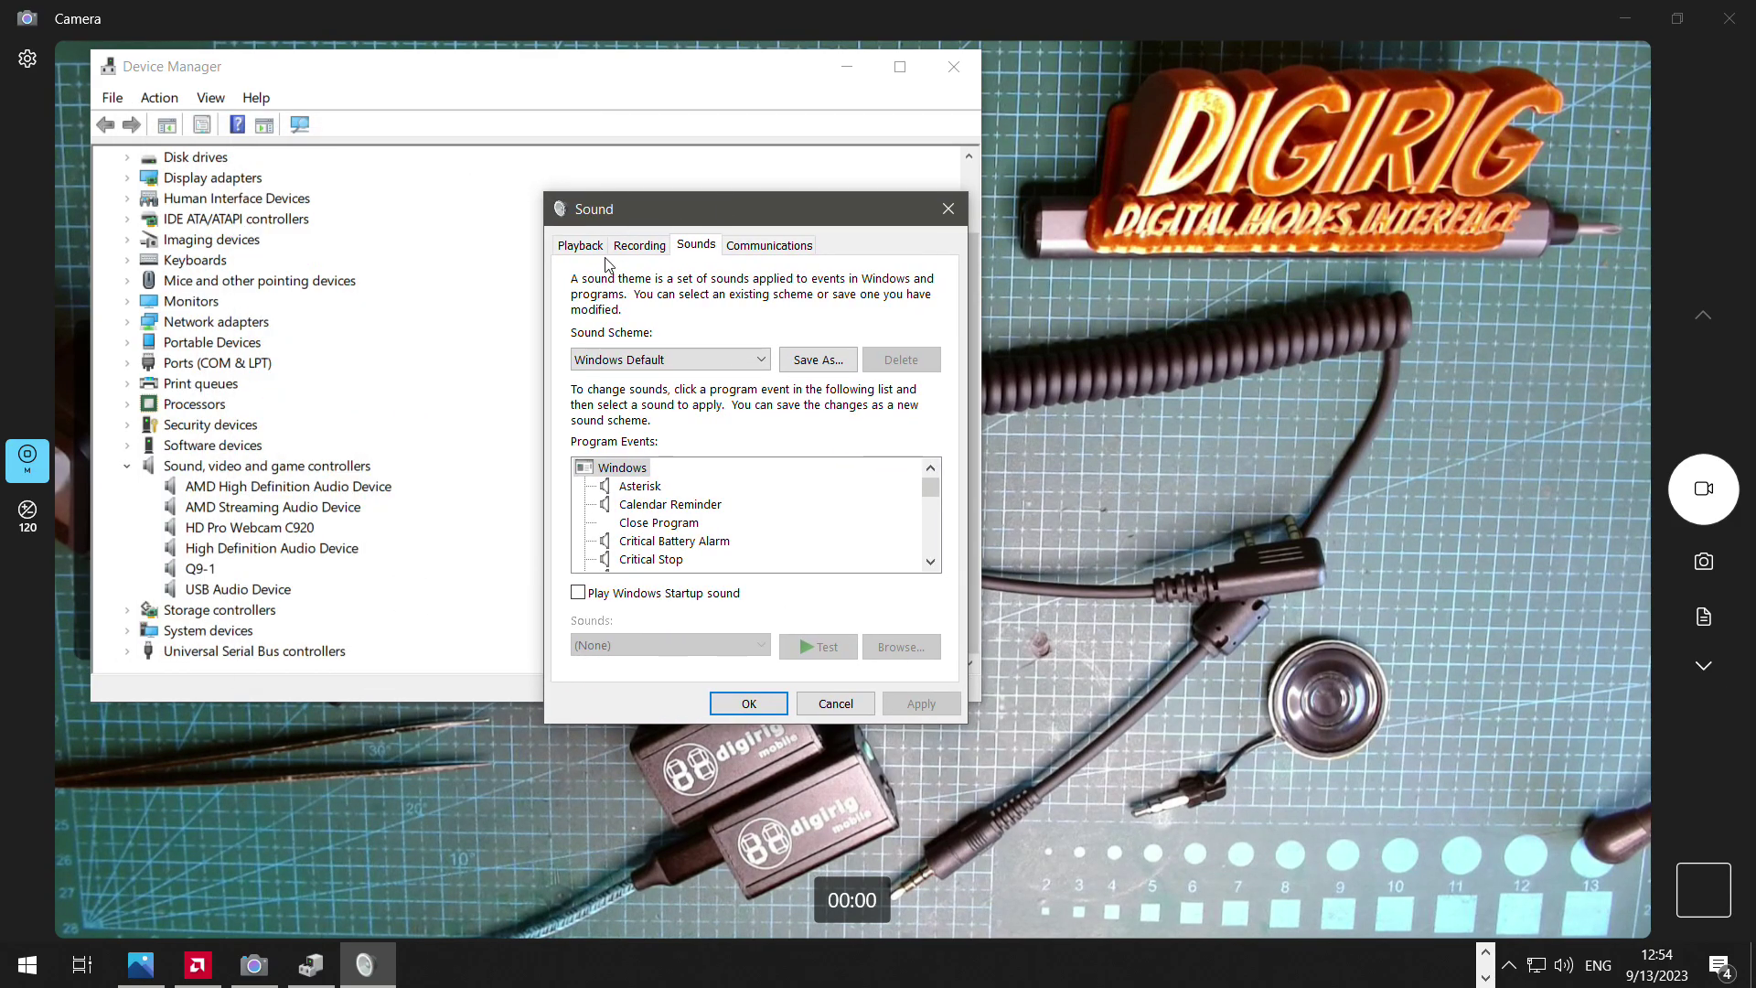
click(578, 247)
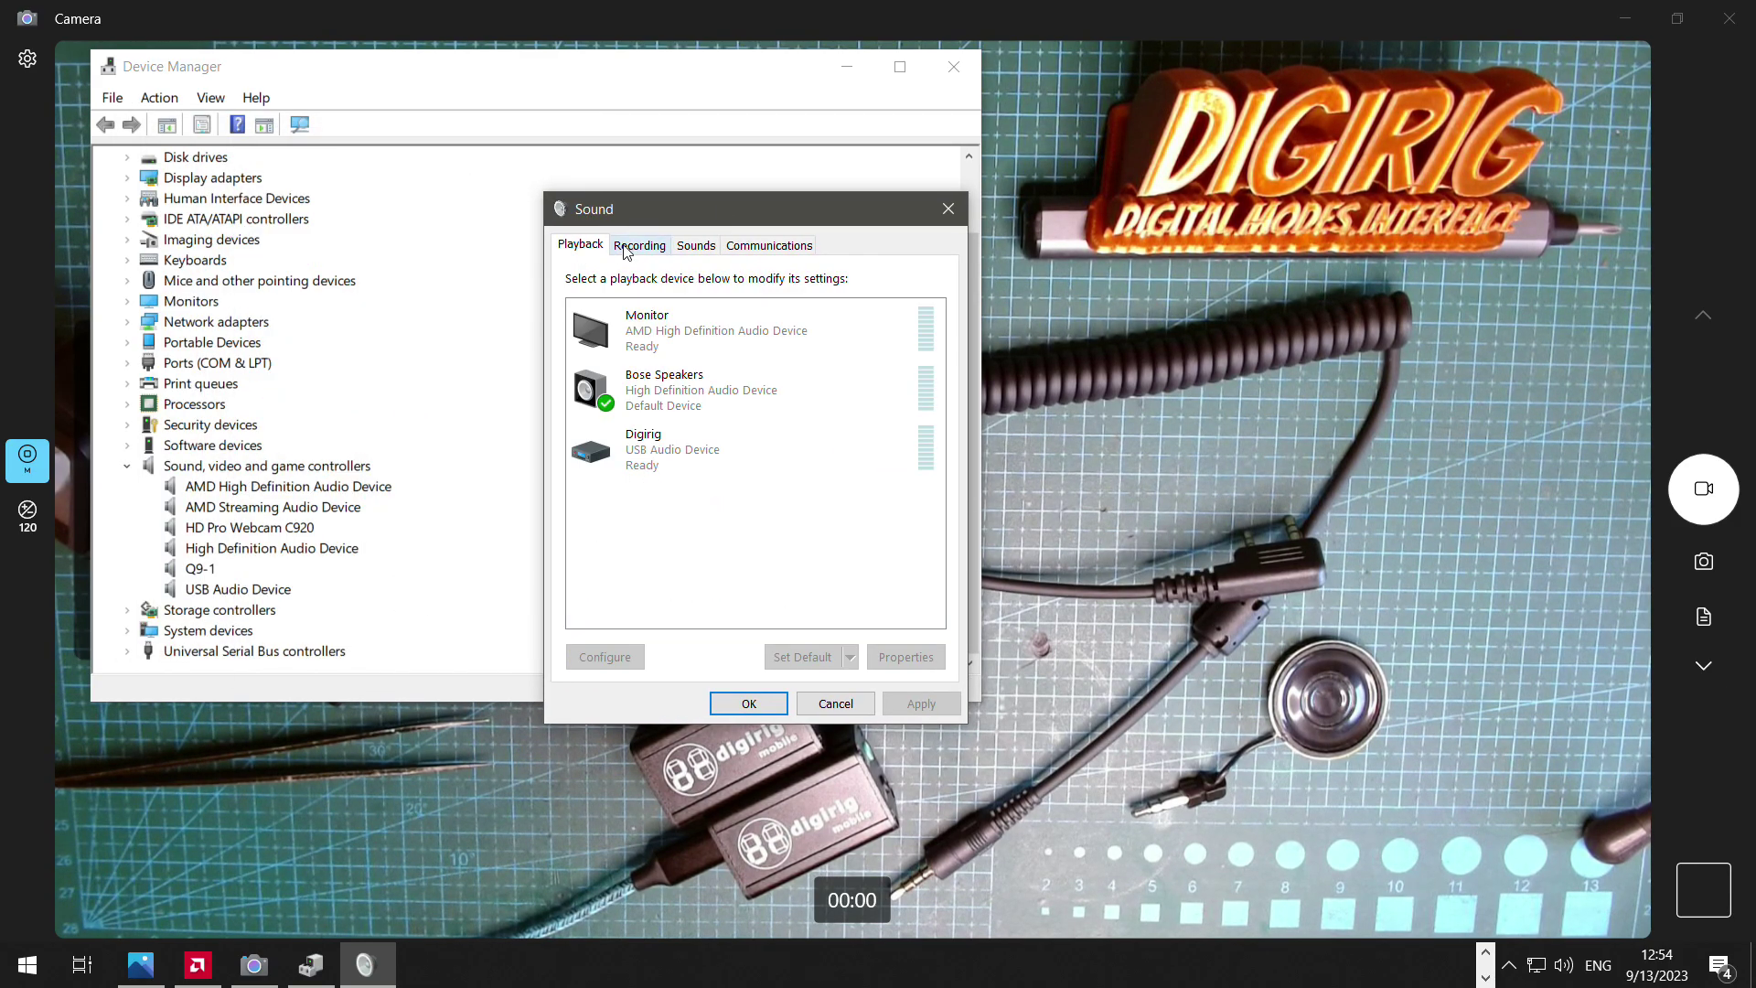
click(638, 245)
click(597, 251)
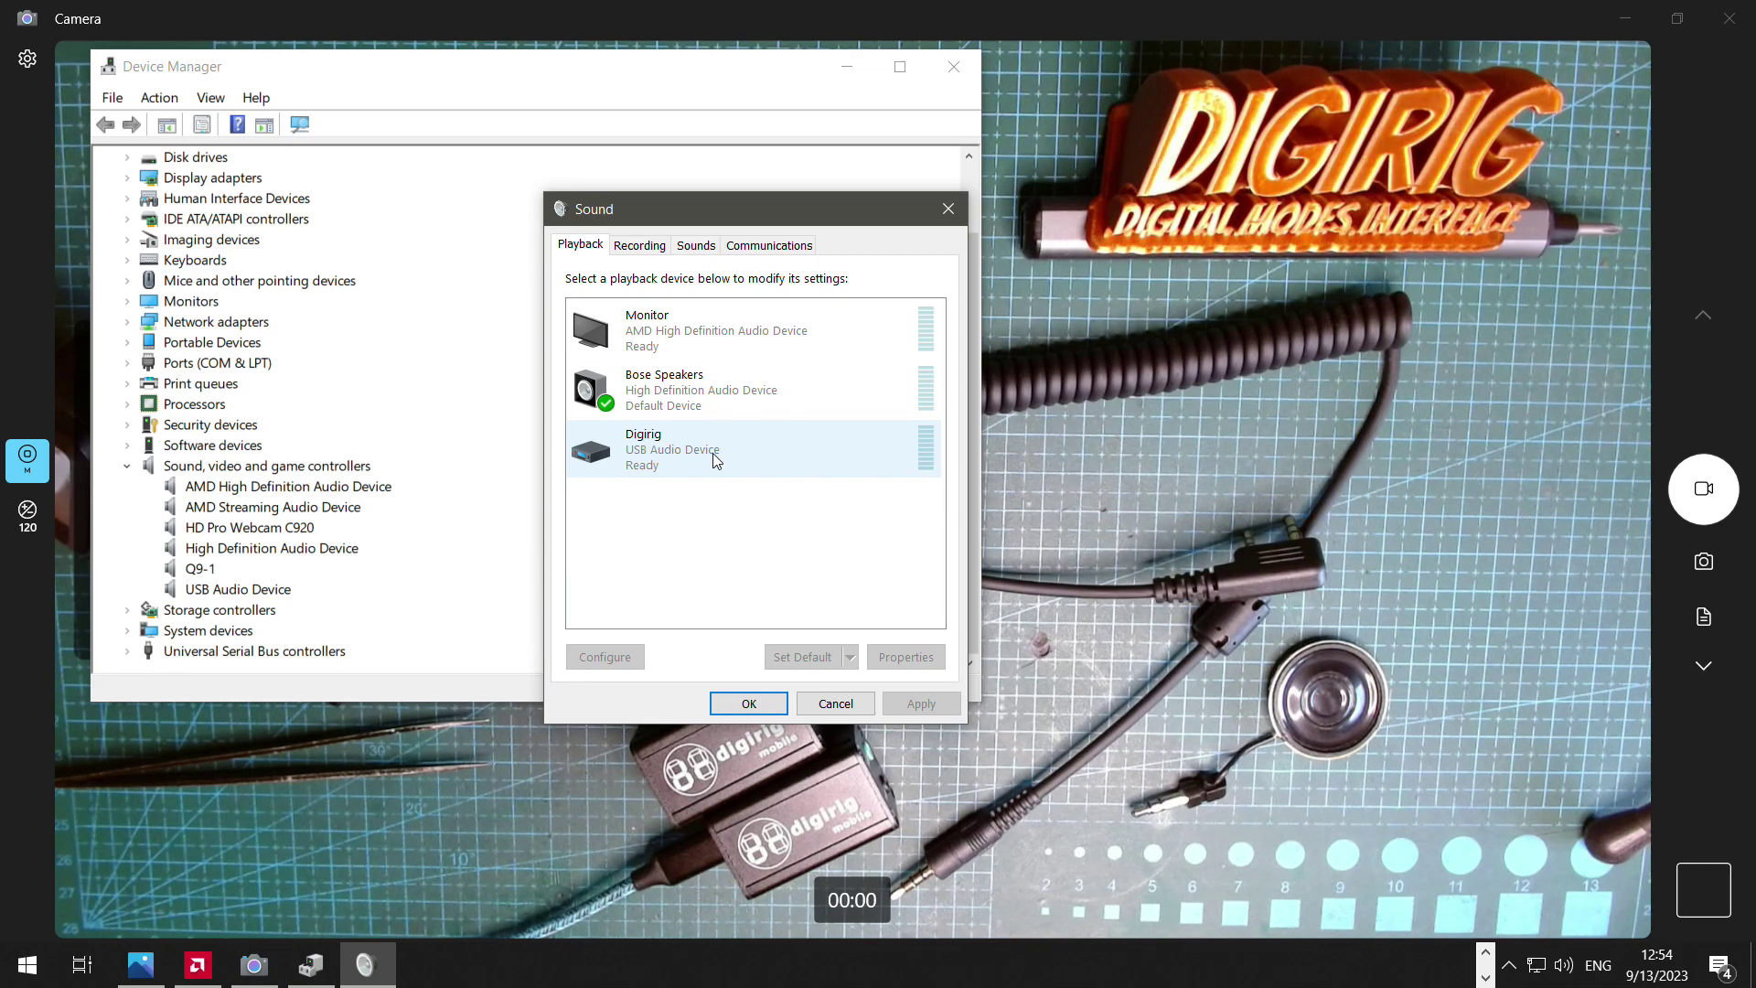
Step: View the general properties and name of the Digirig playback device, and close them without changes
double_click(647, 441)
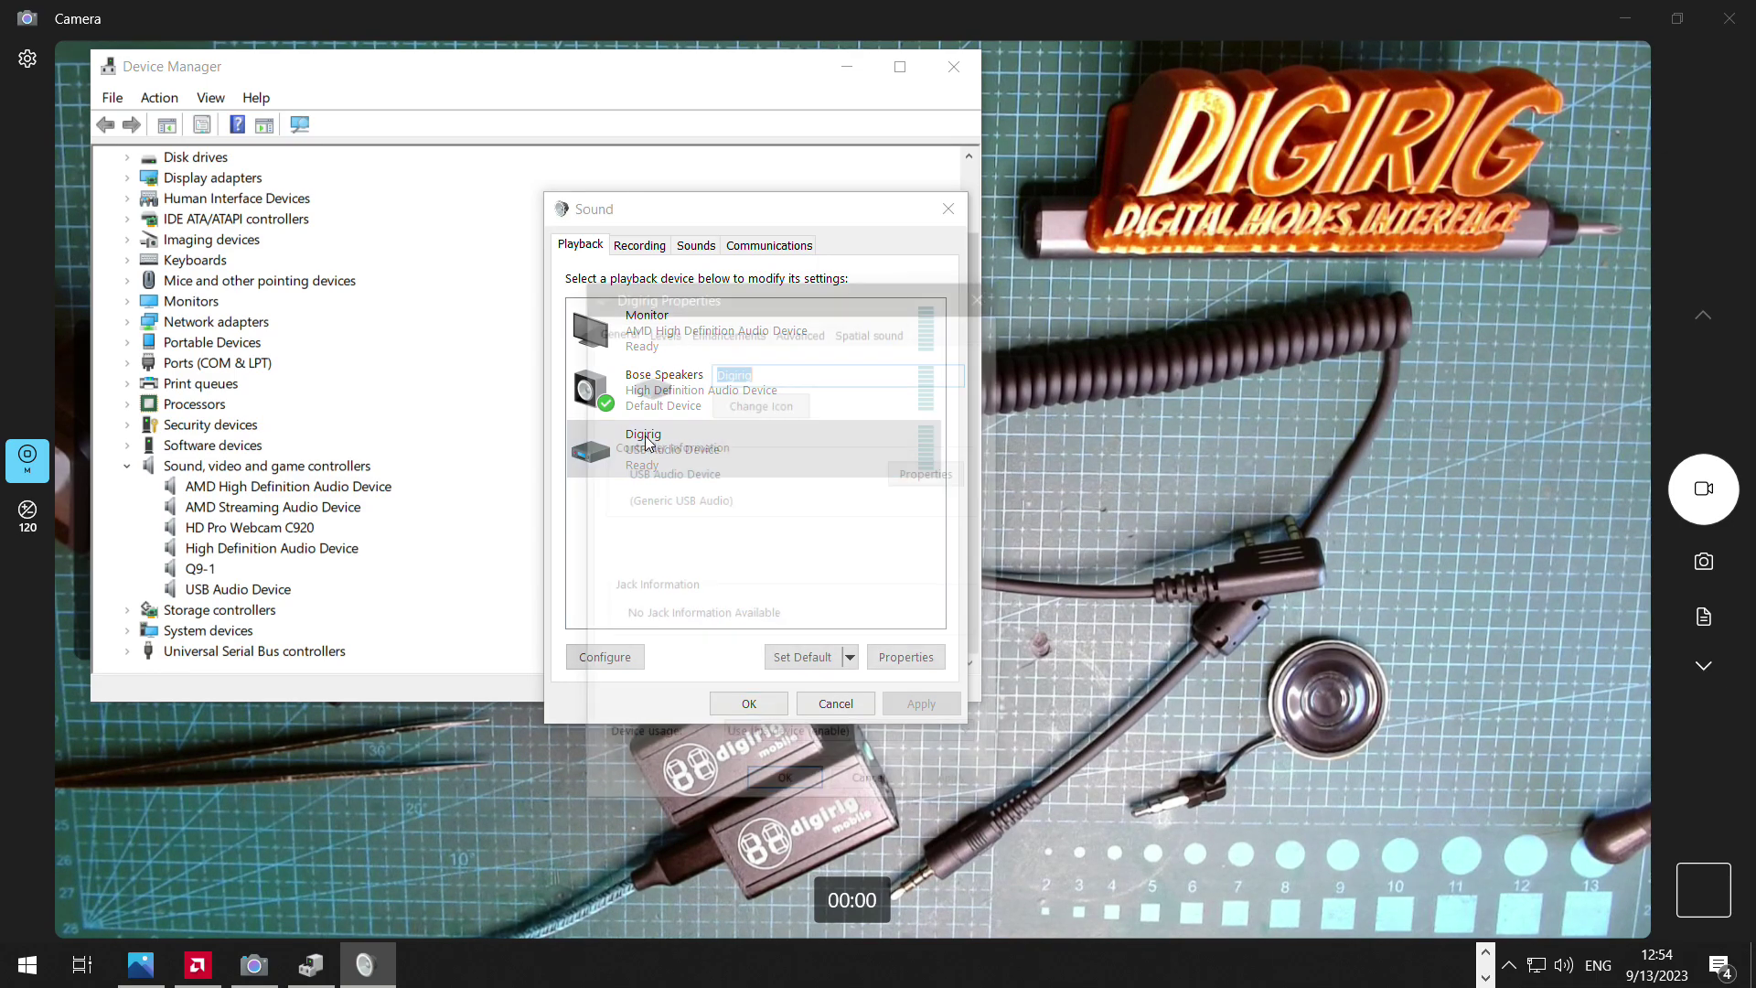
click(743, 368)
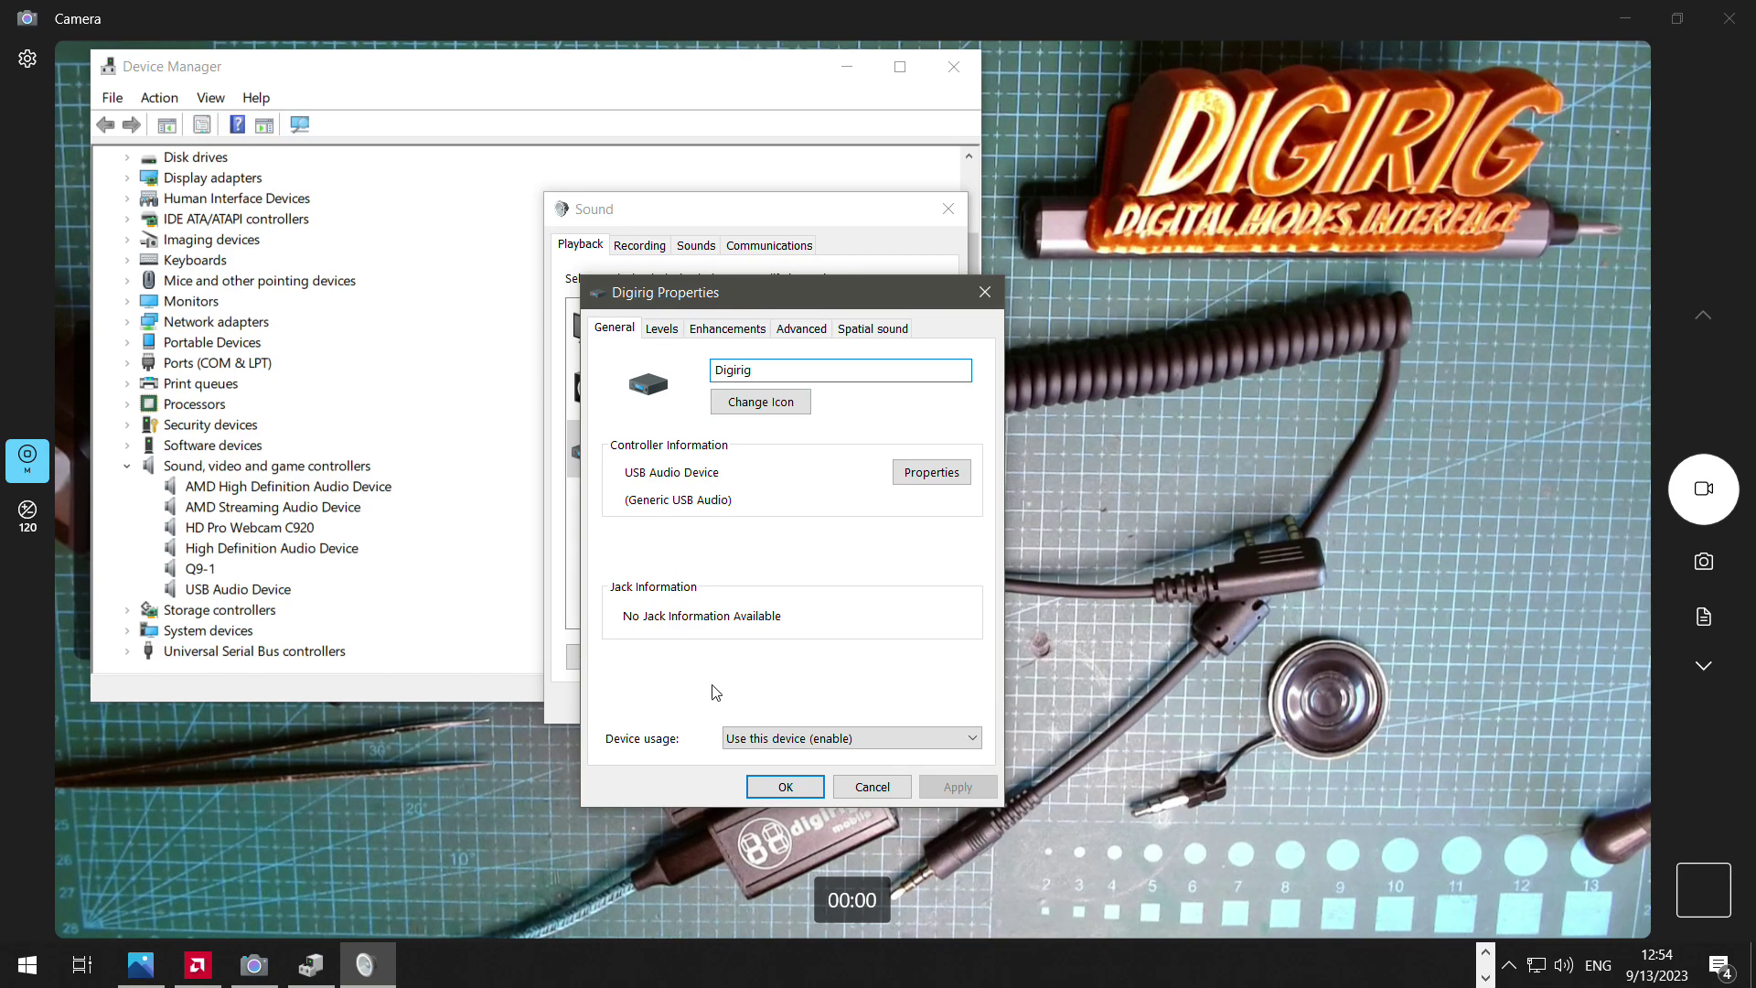
click(995, 304)
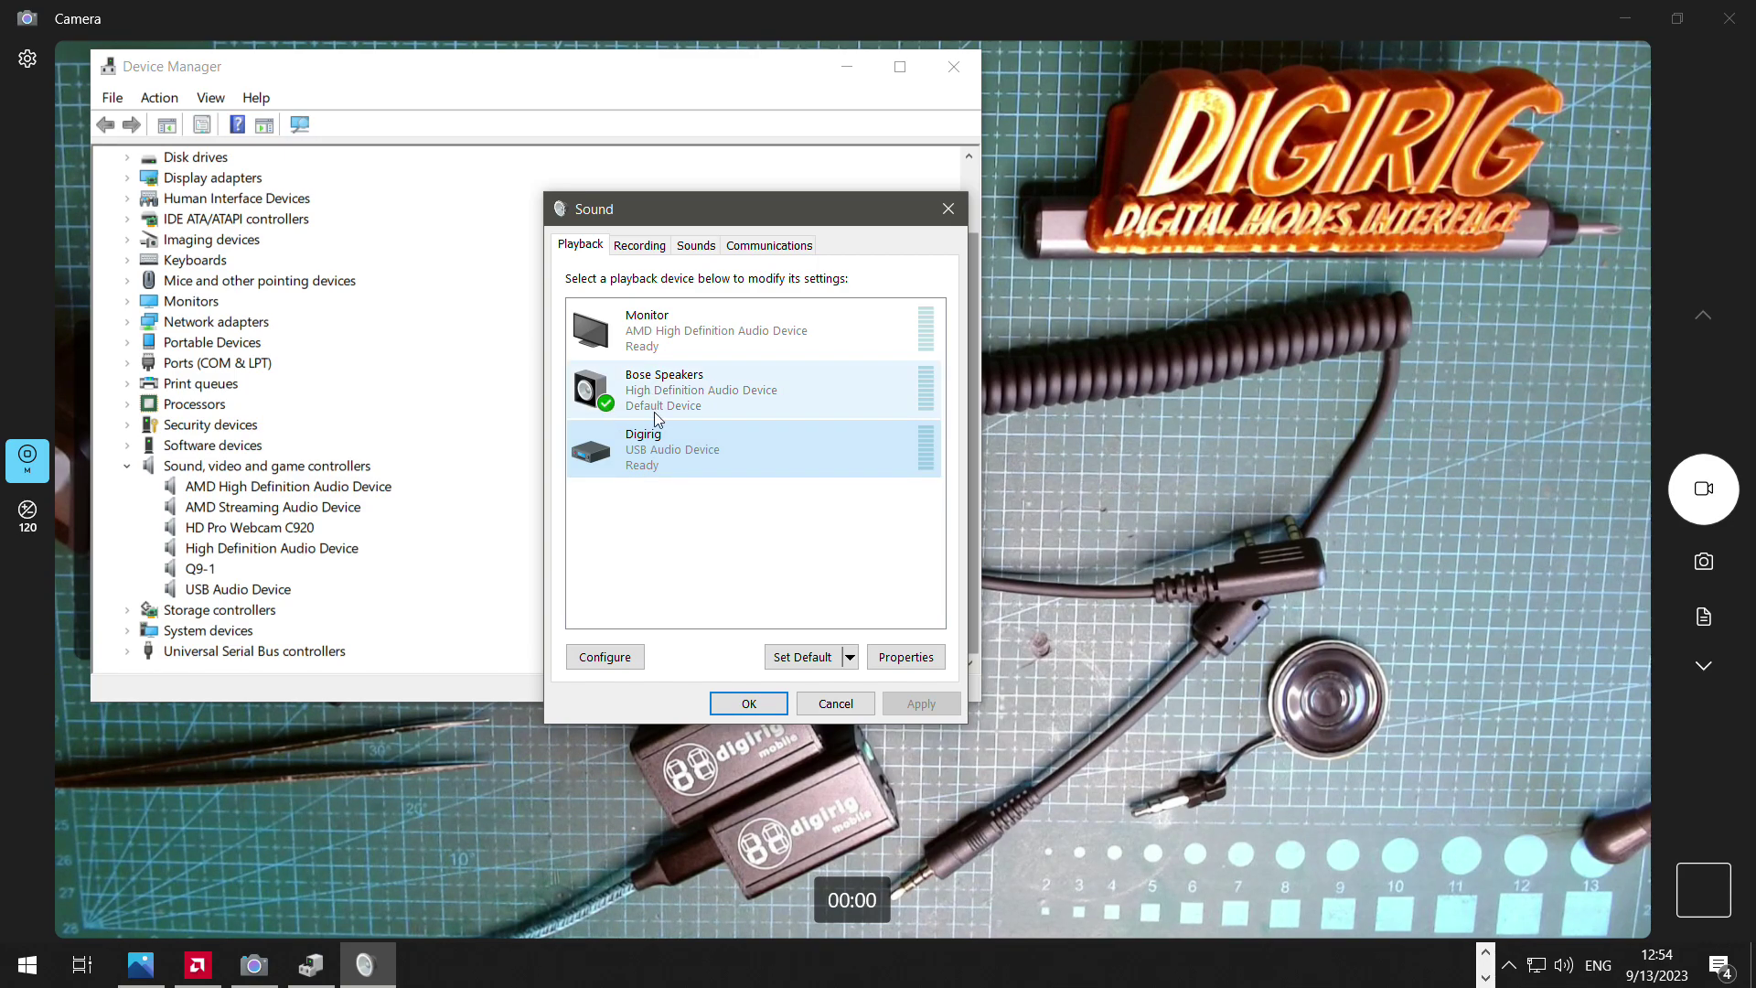
Step: Make the Digirig the default communication device and the default device for playback
right_click(676, 442)
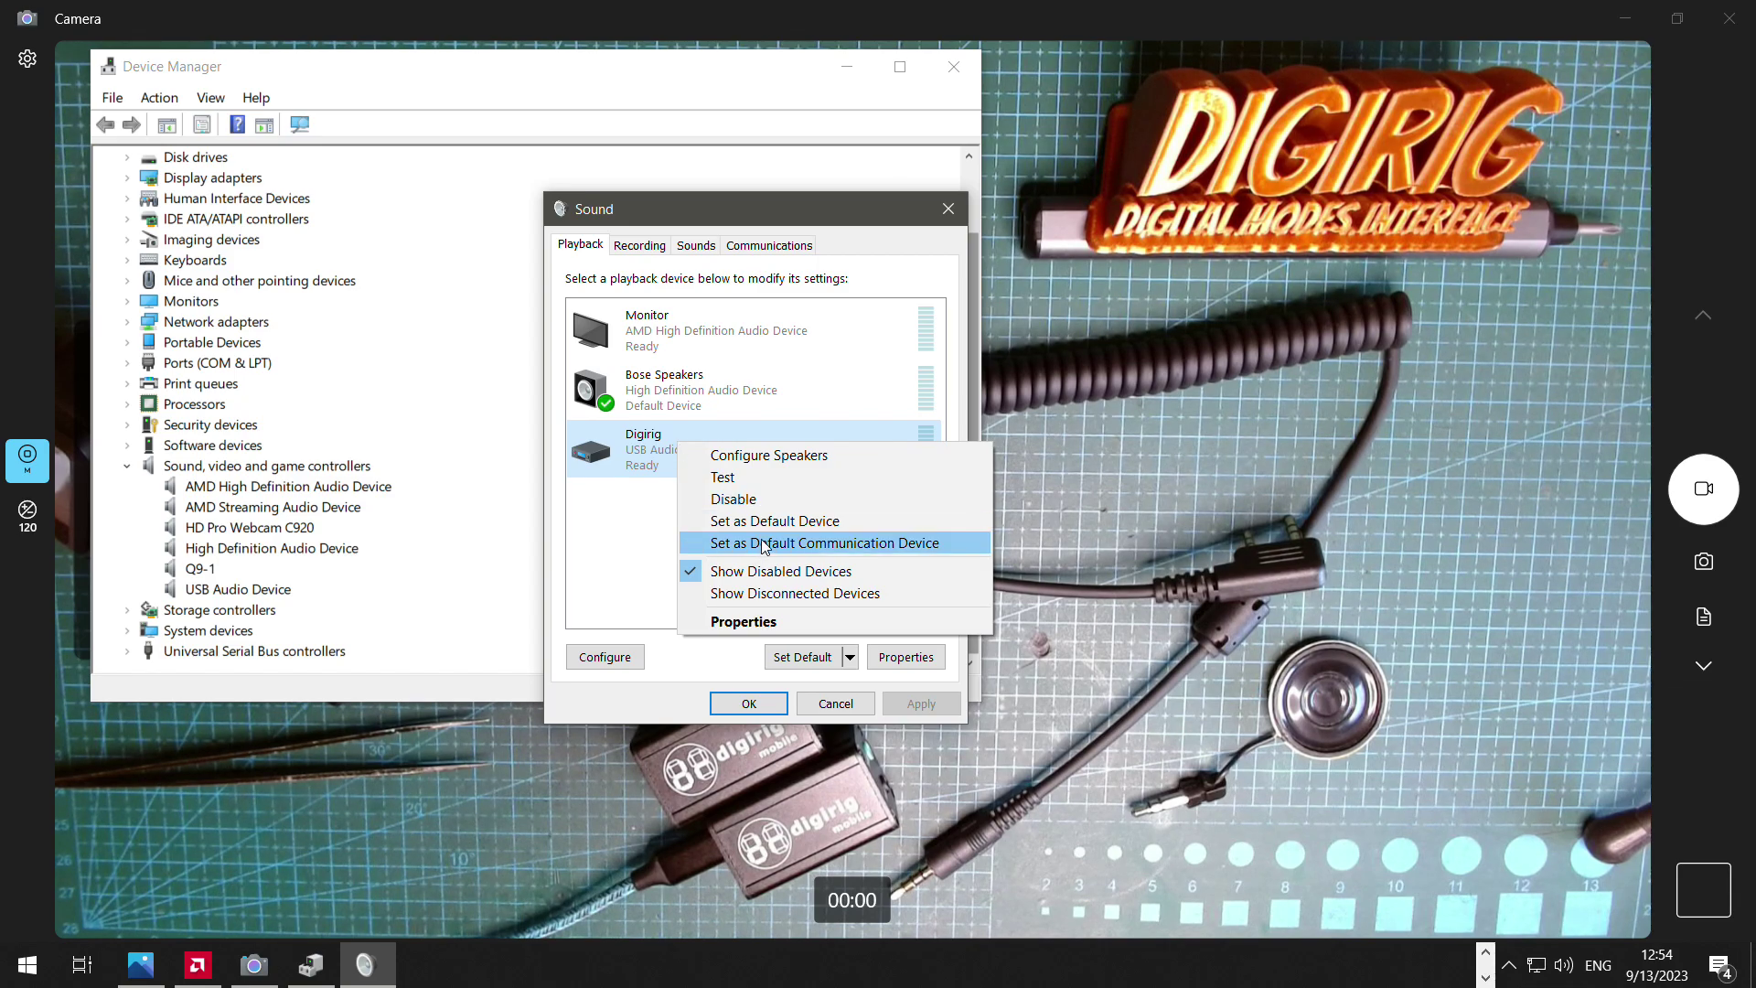
click(764, 545)
right_click(677, 443)
click(733, 521)
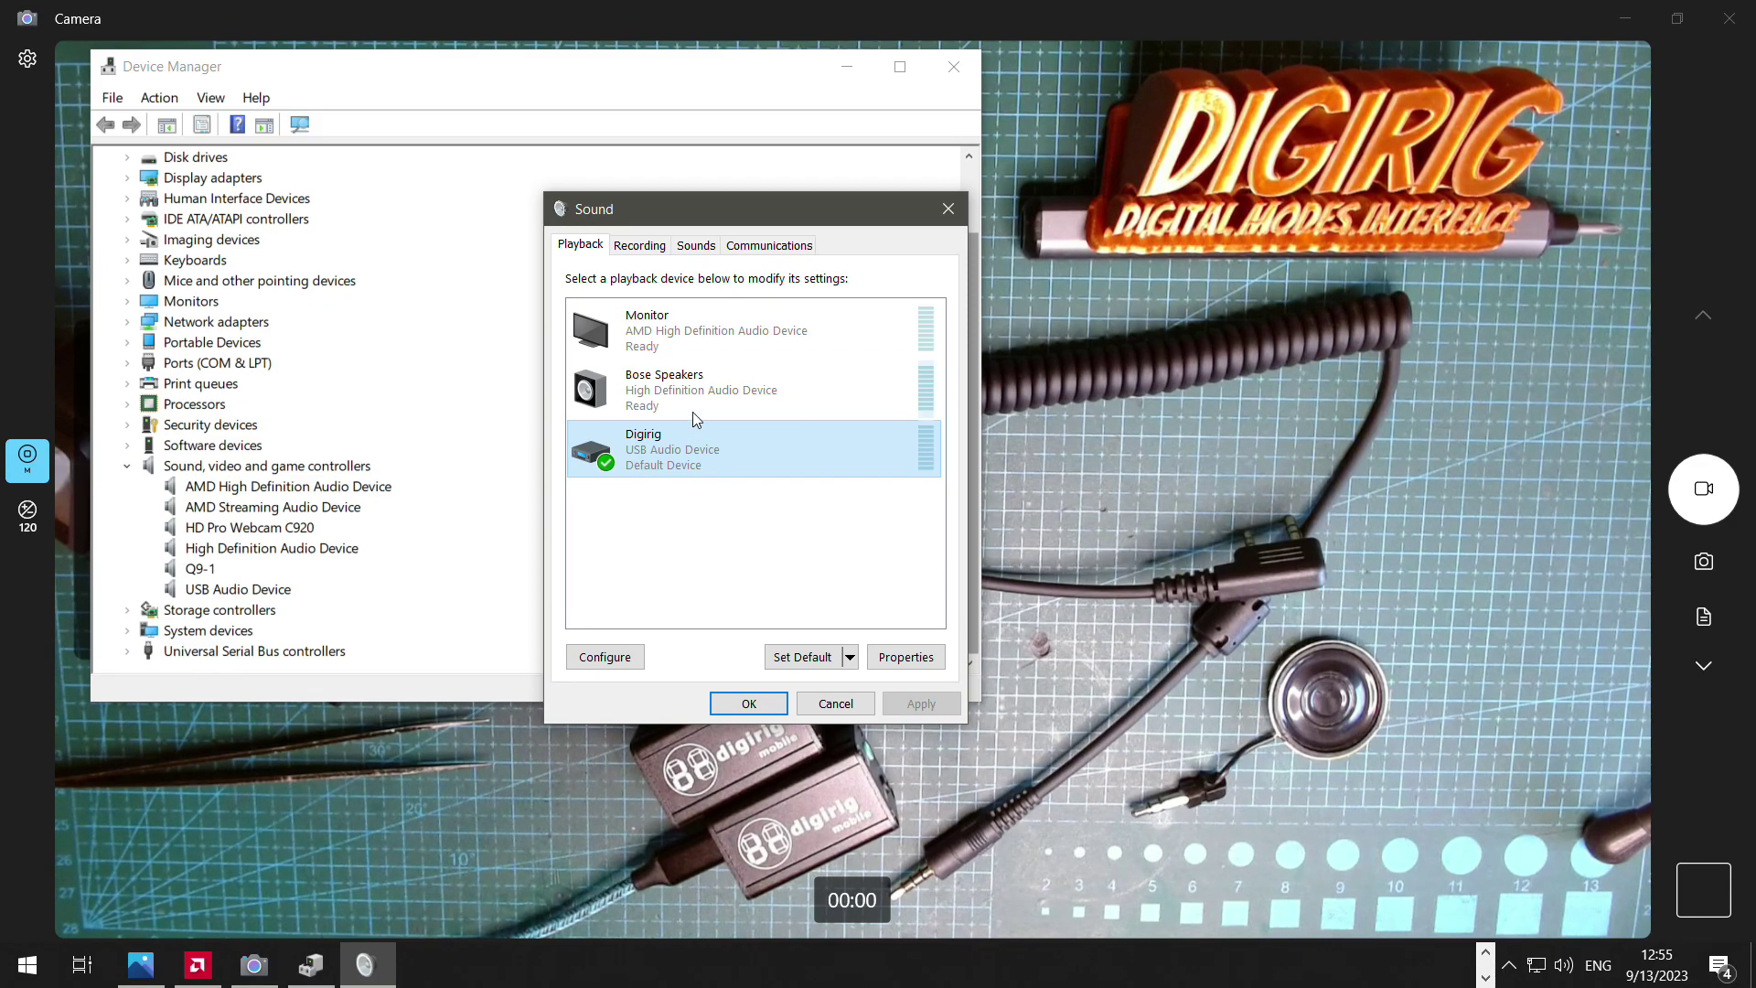
Step: Make Bose Speakers the default communication device and the default device for playback
right_click(666, 388)
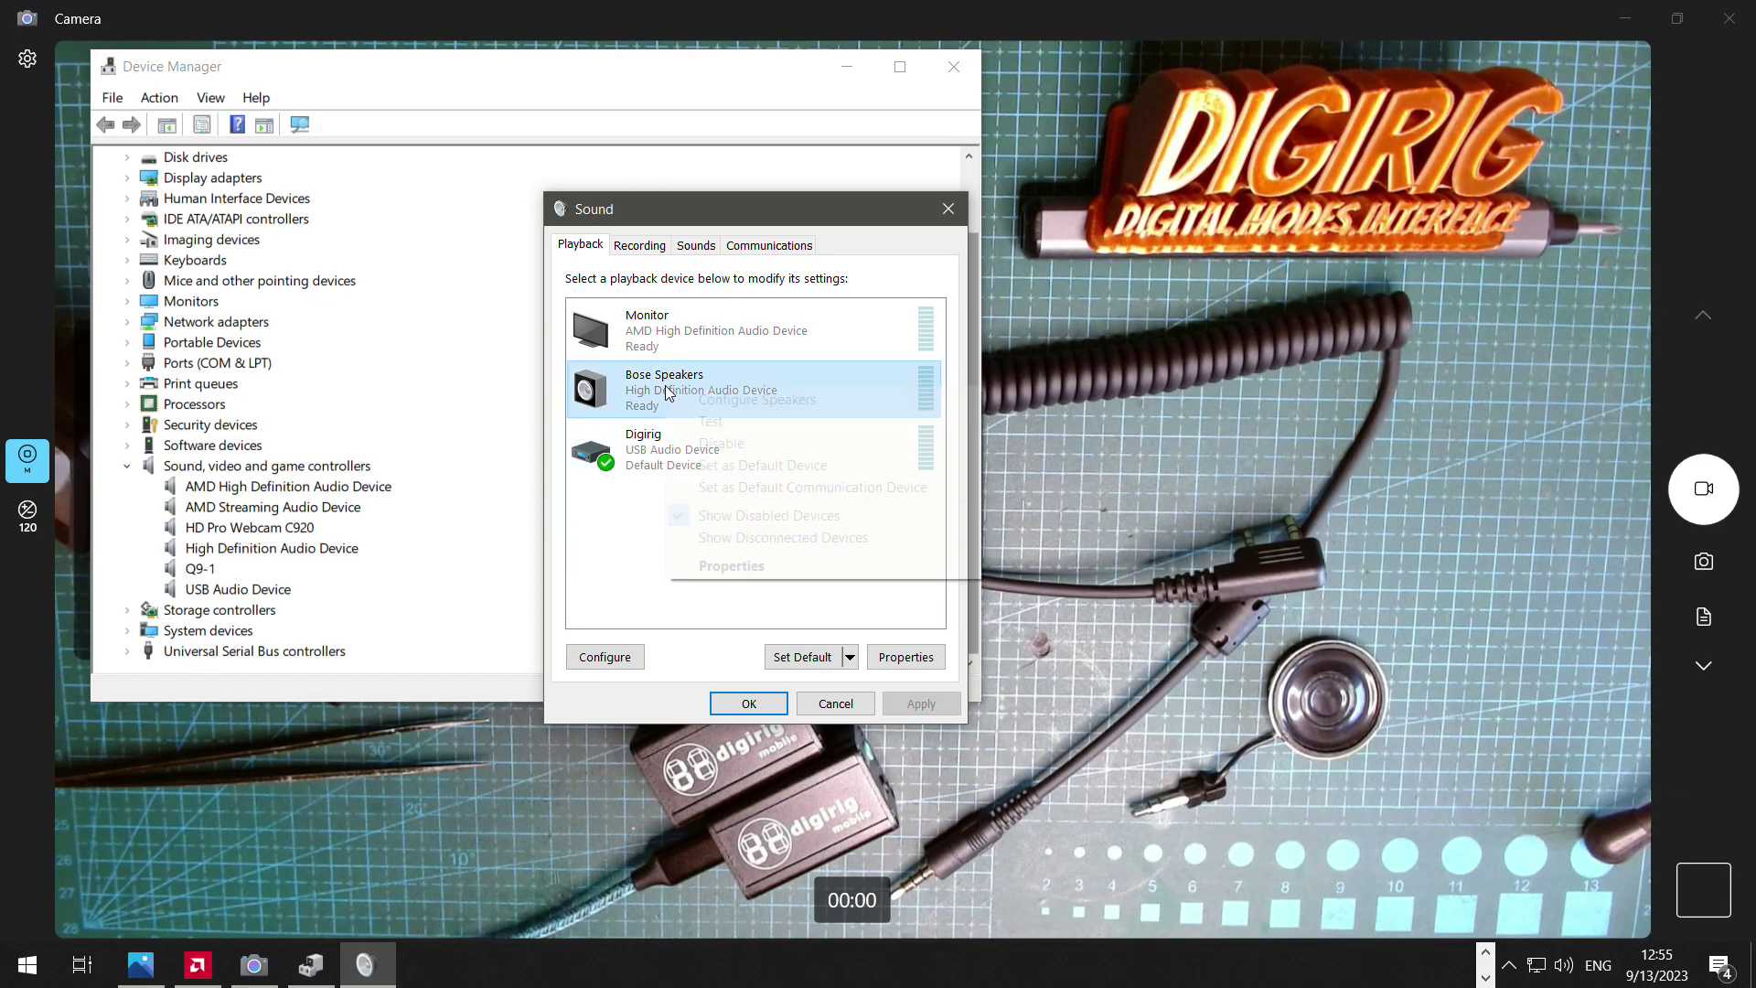
click(695, 487)
right_click(699, 395)
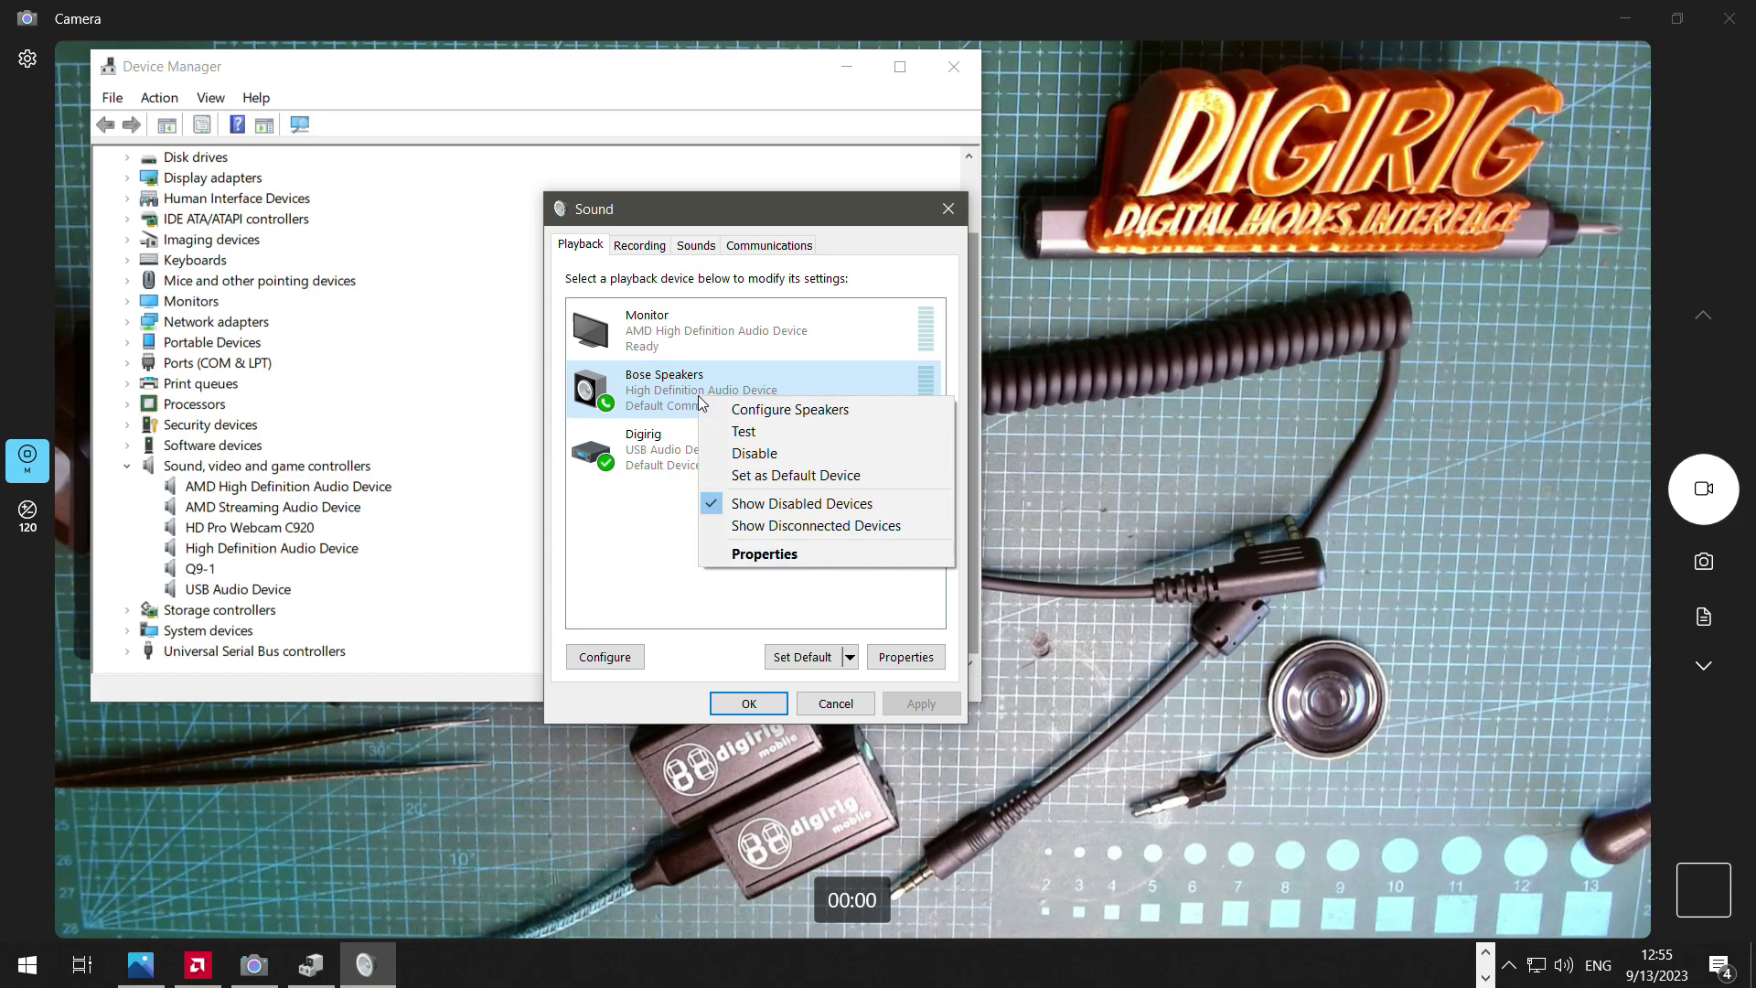
click(738, 475)
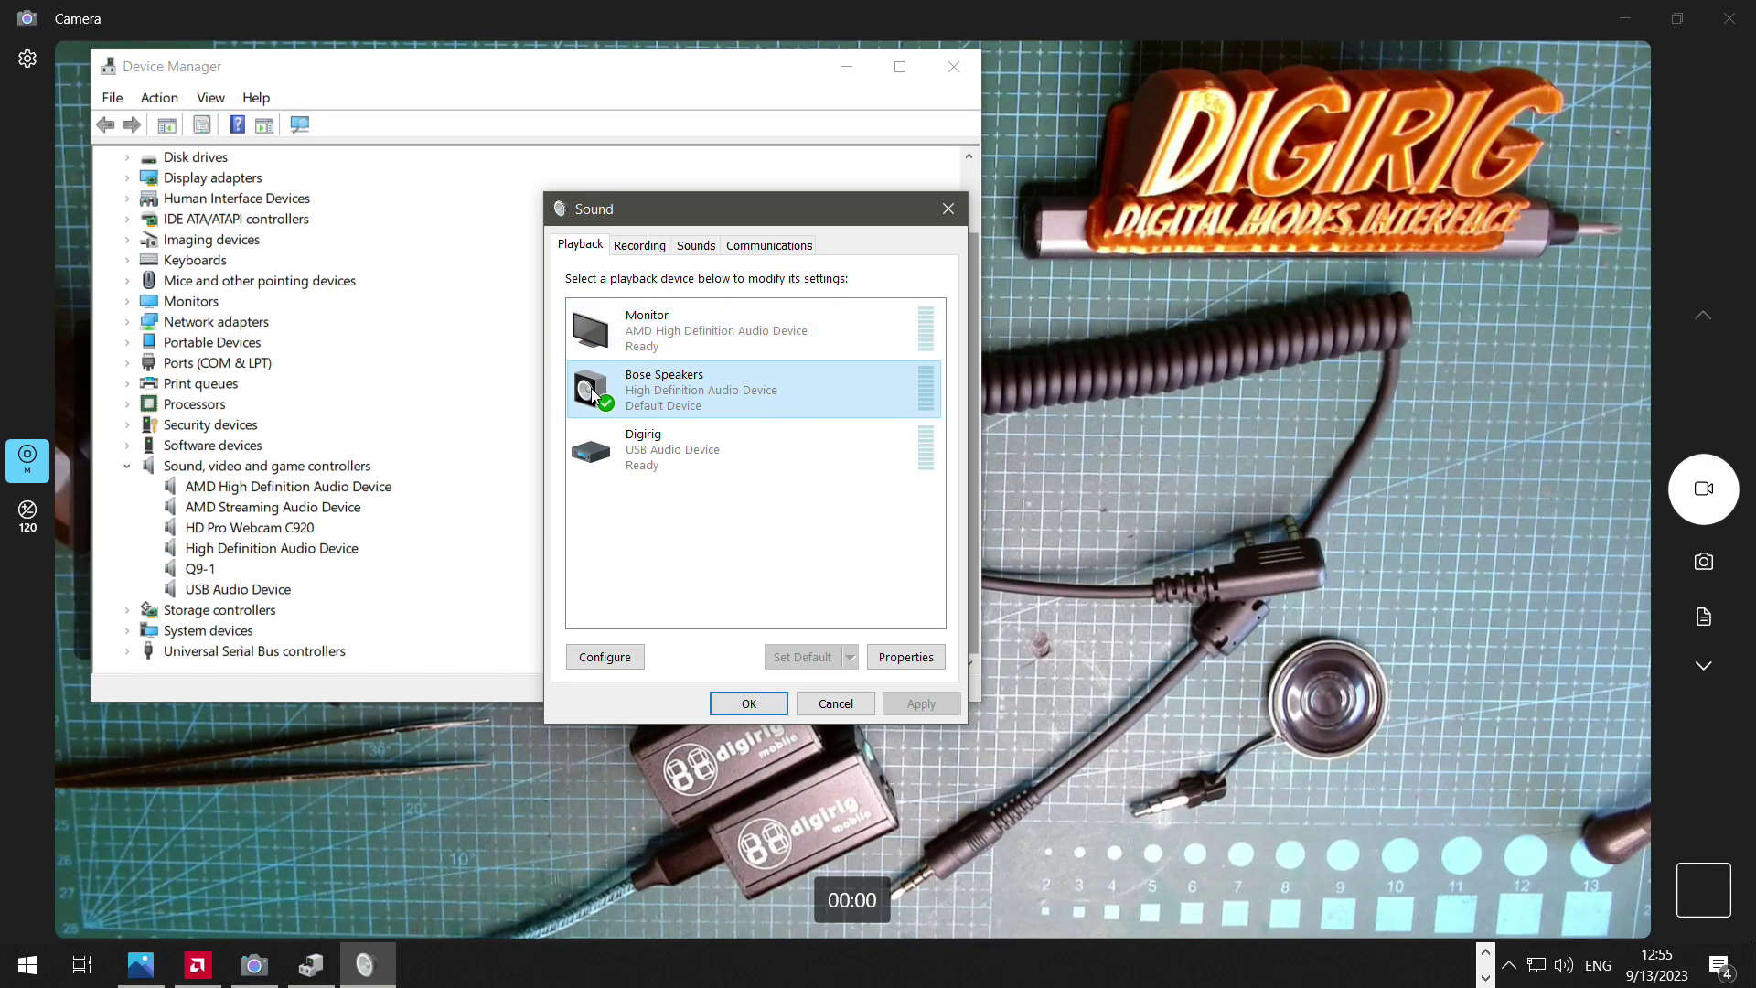
Step: Look over the recording devices and play a test of the Asterisk program event sound
click(630, 245)
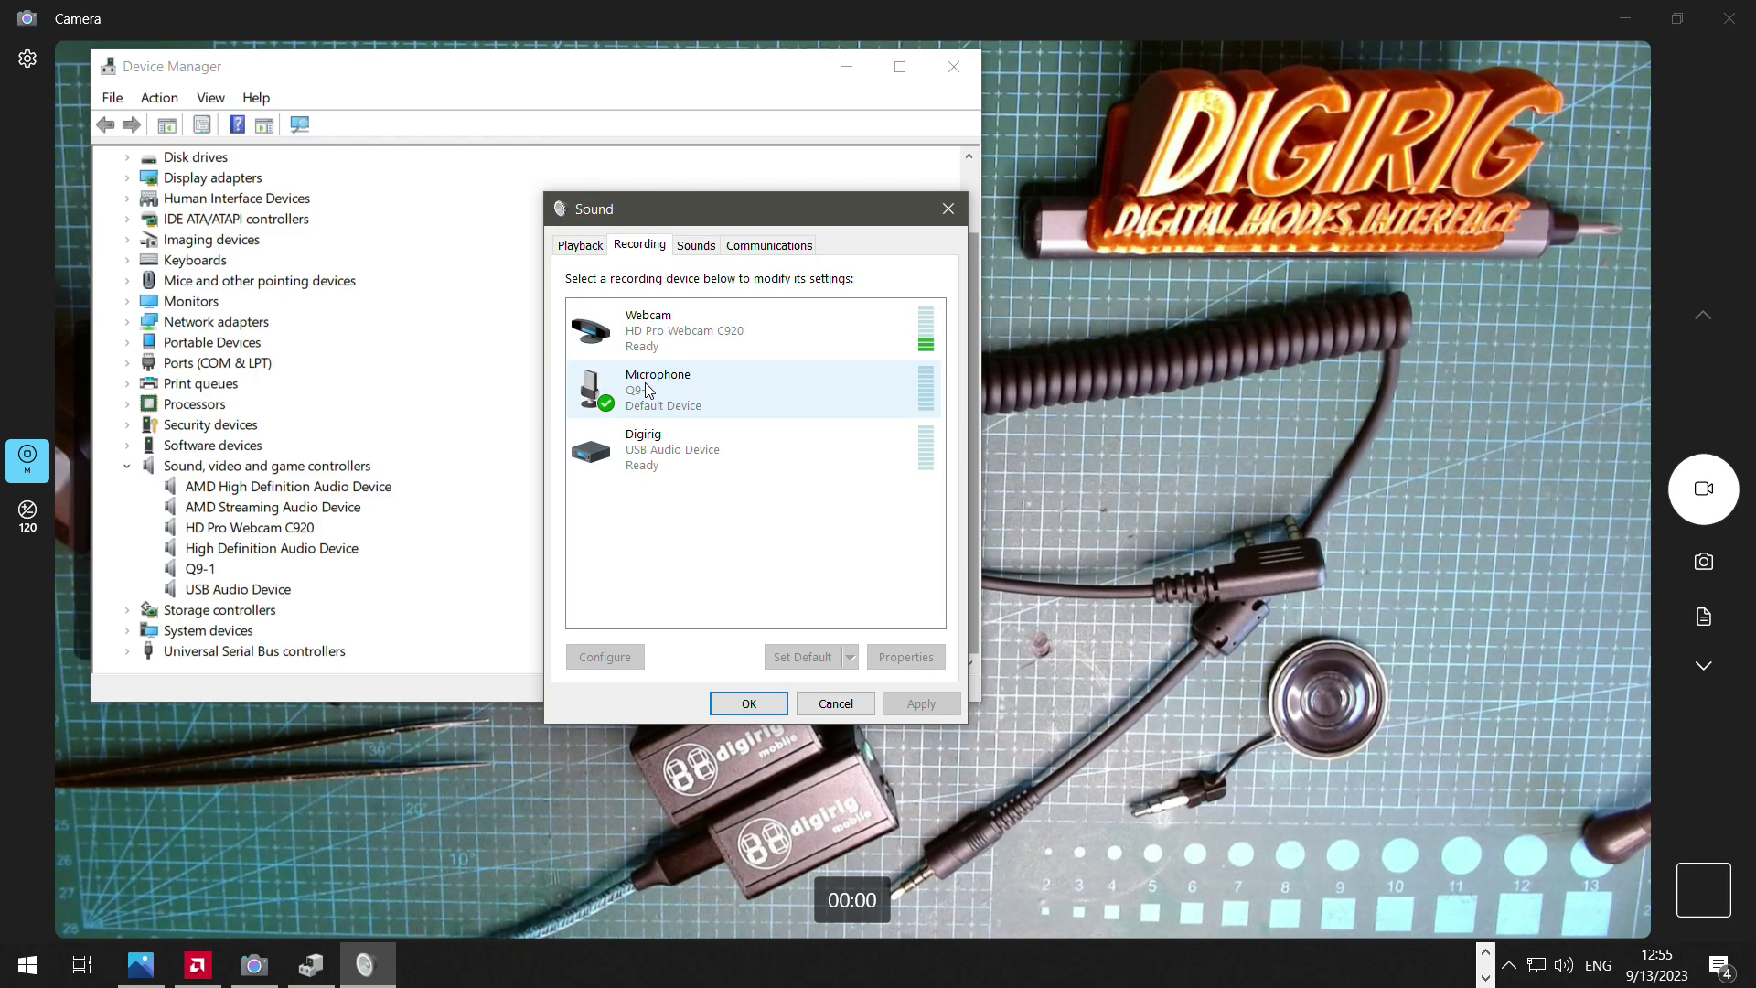
click(692, 245)
click(639, 486)
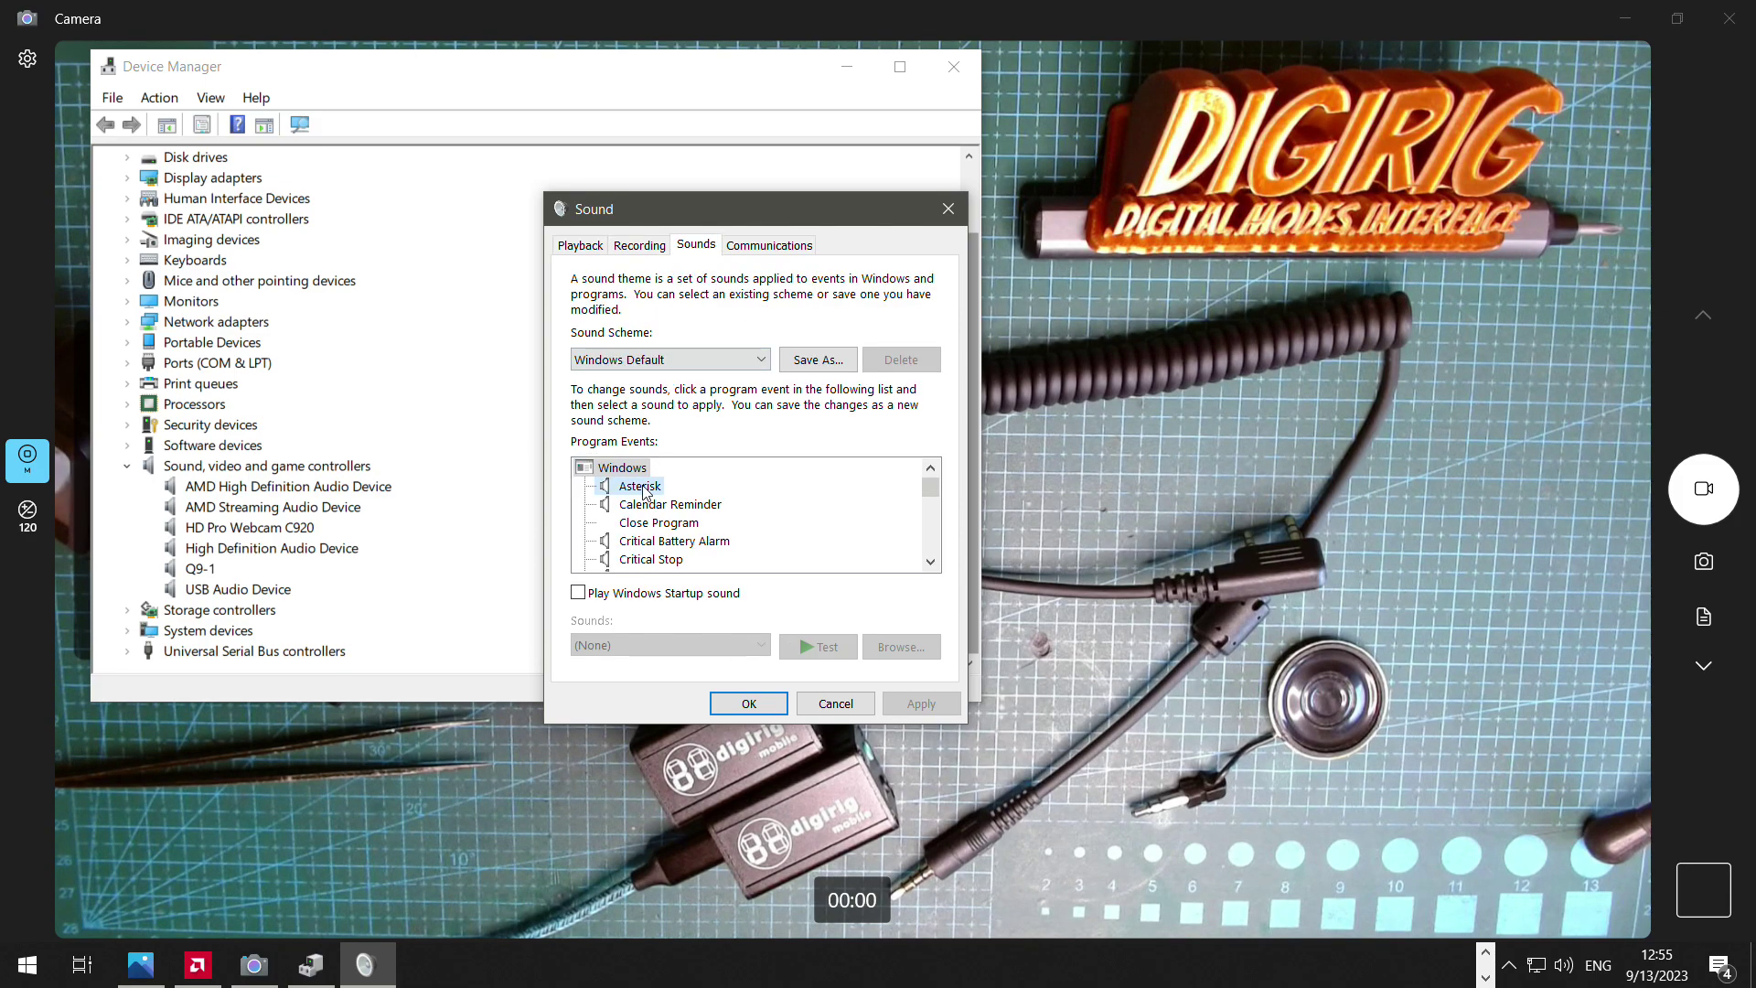
click(828, 646)
click(832, 647)
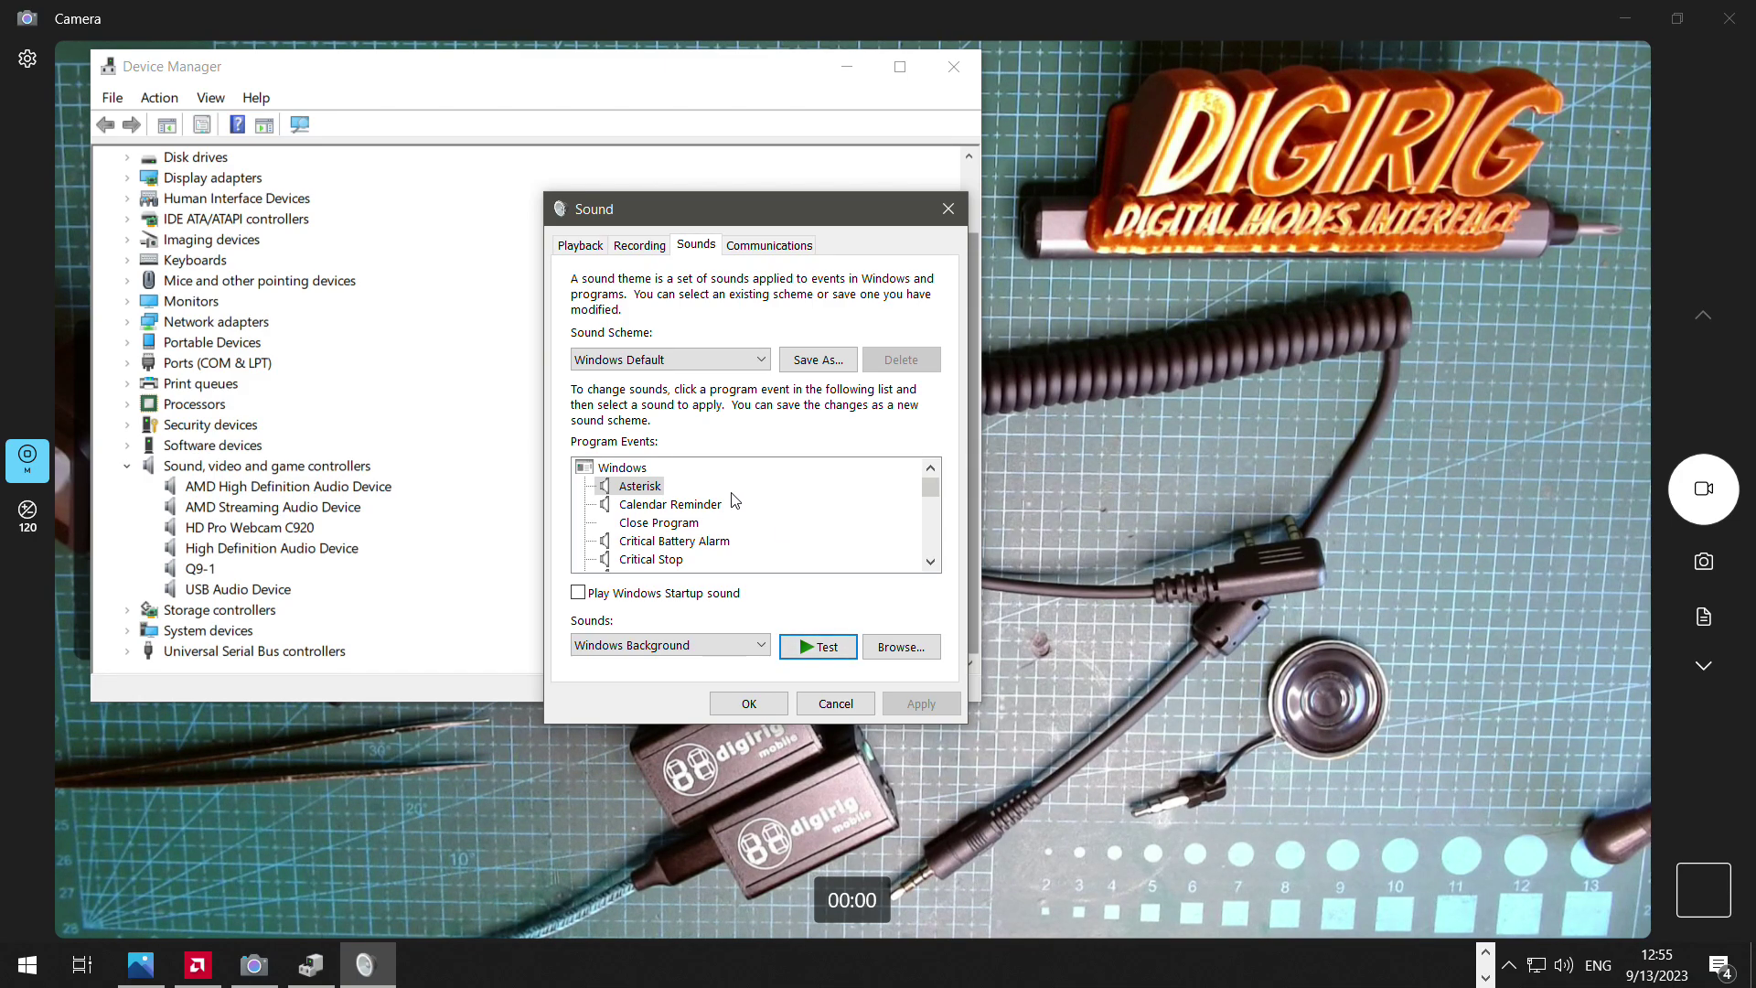
click(814, 649)
Step: Lower the Speakers level of the Digirig playback device to about half of its range and apply it
click(638, 244)
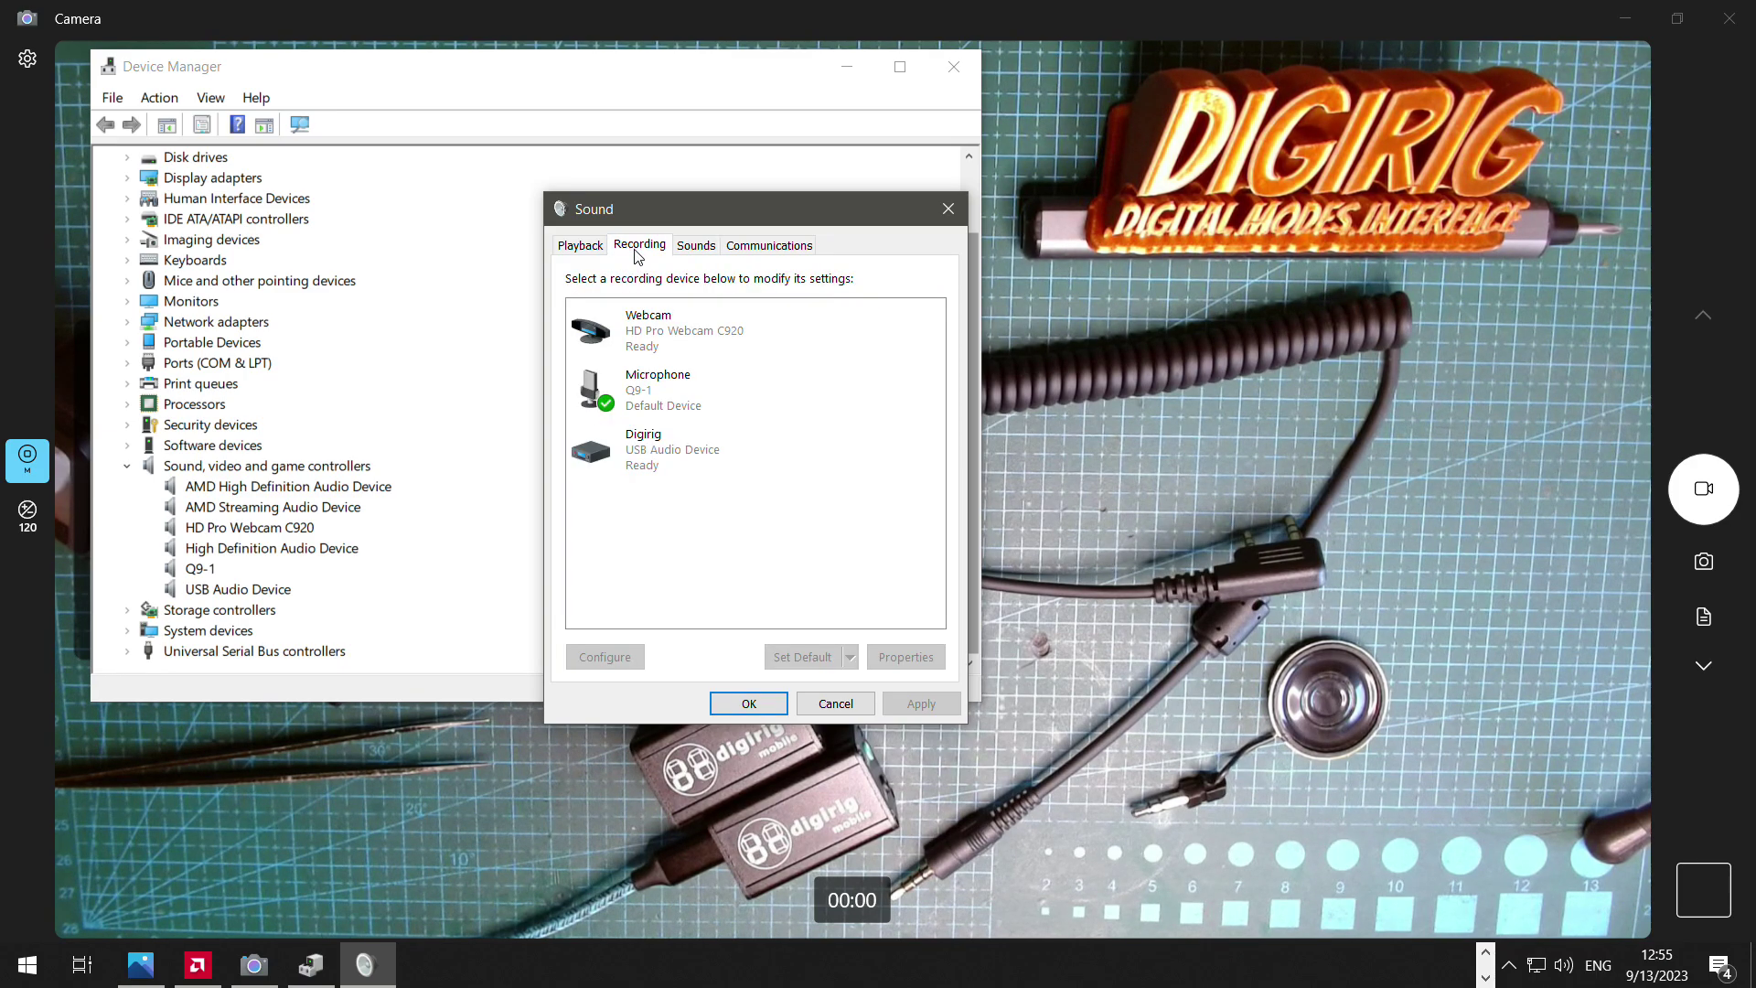
click(582, 245)
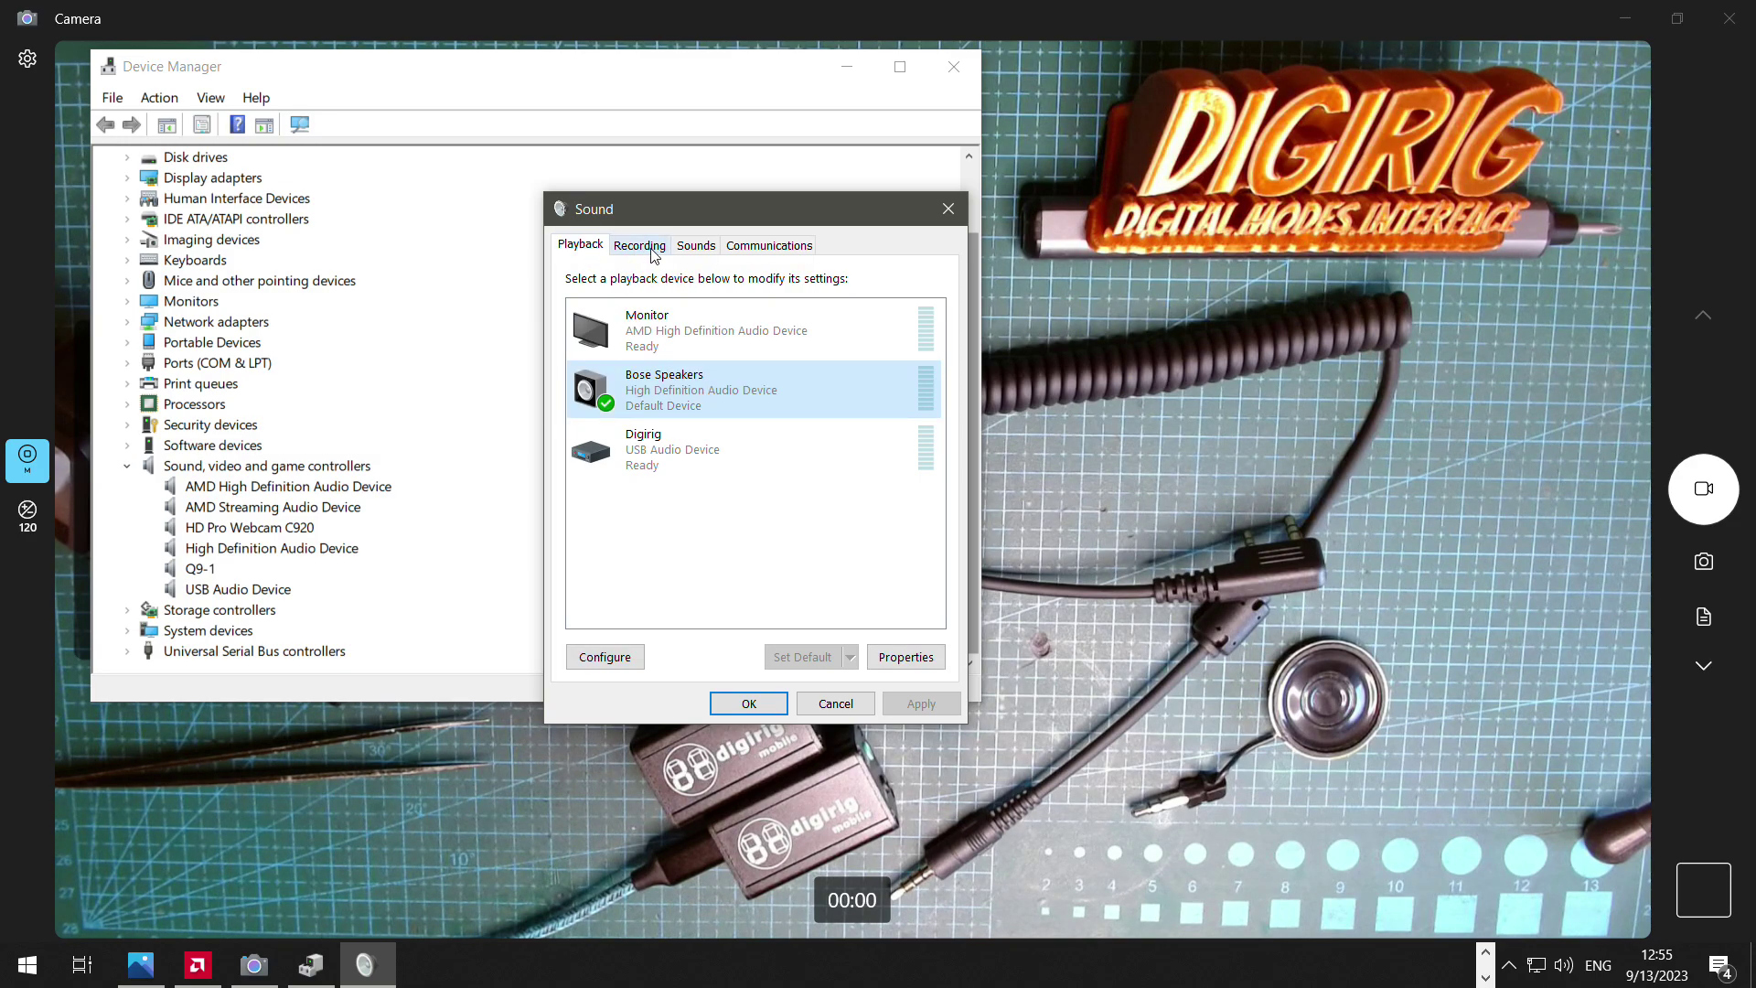
click(652, 457)
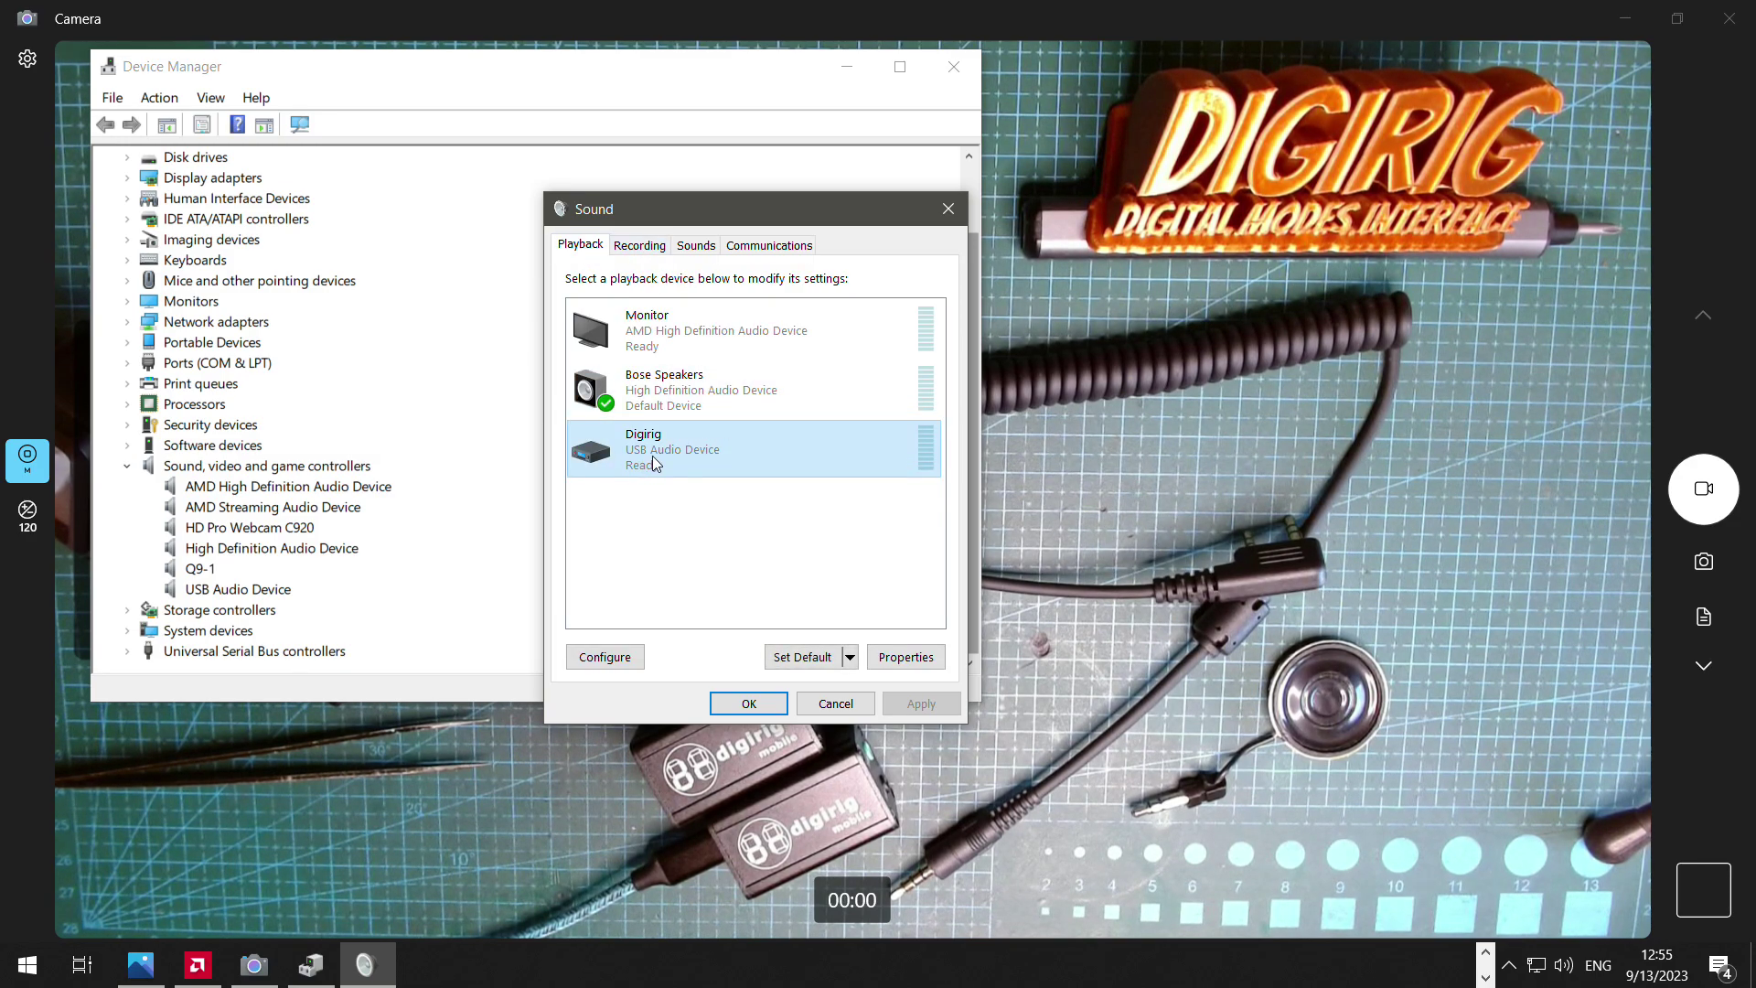
double_click(670, 457)
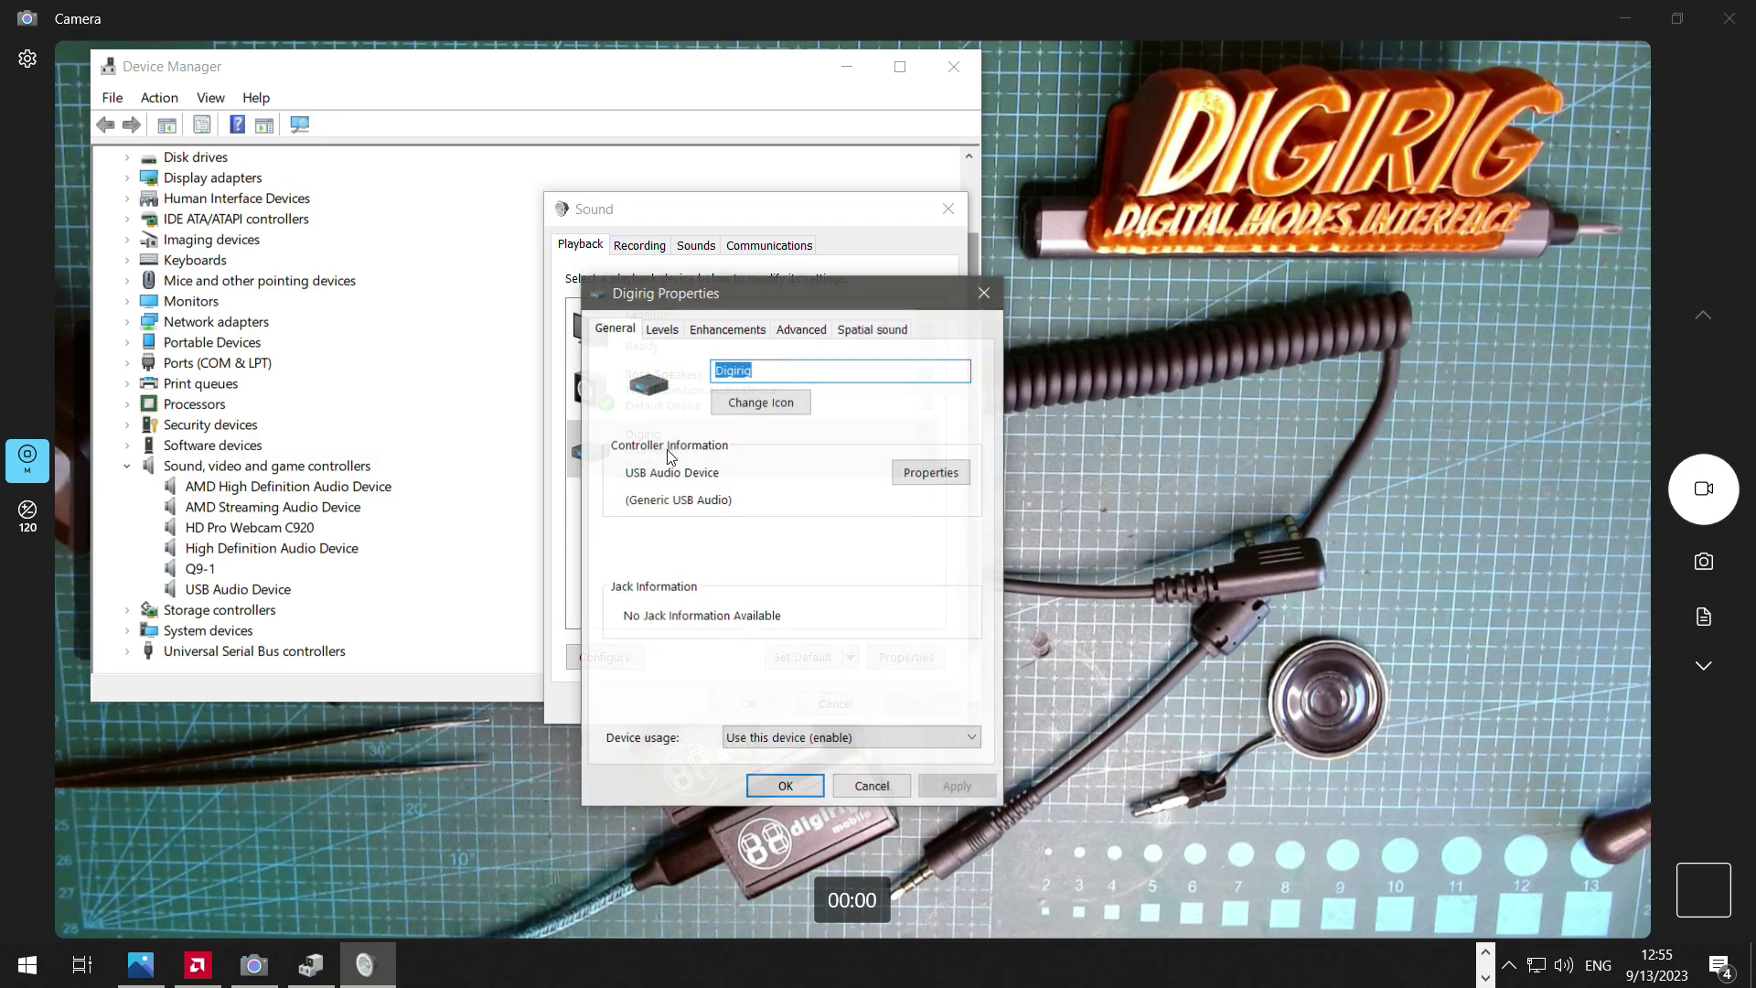
click(662, 331)
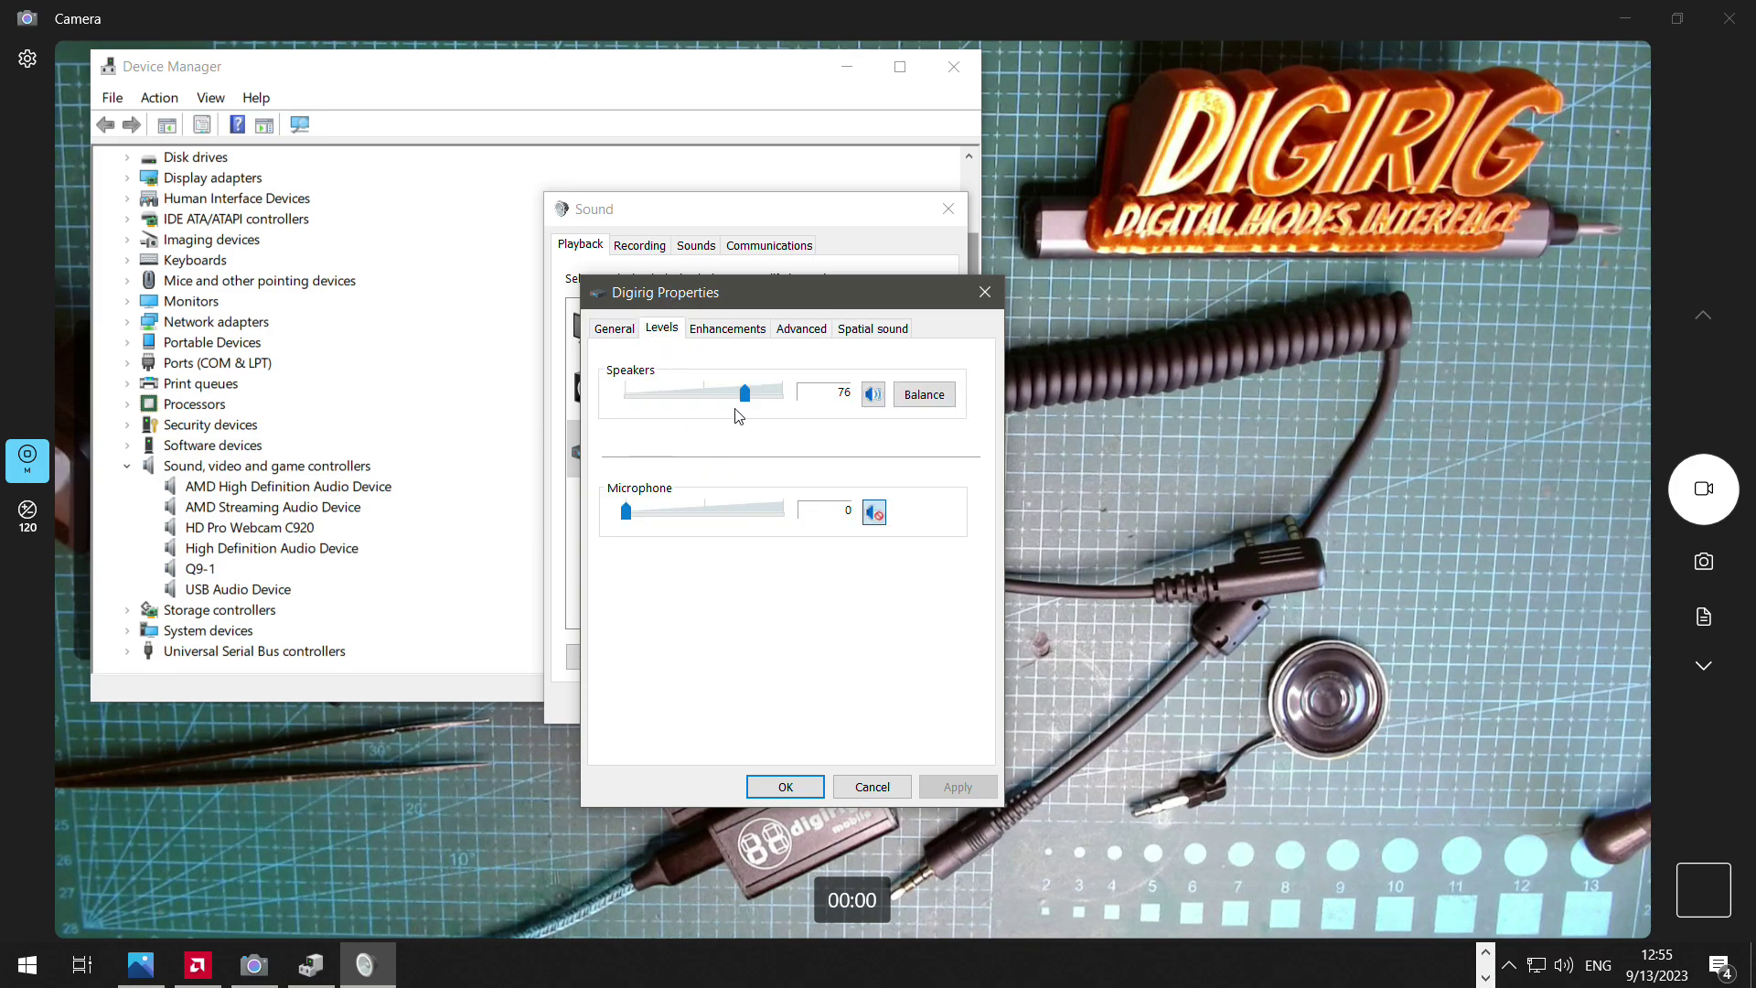
drag(744, 395, 703, 408)
click(786, 786)
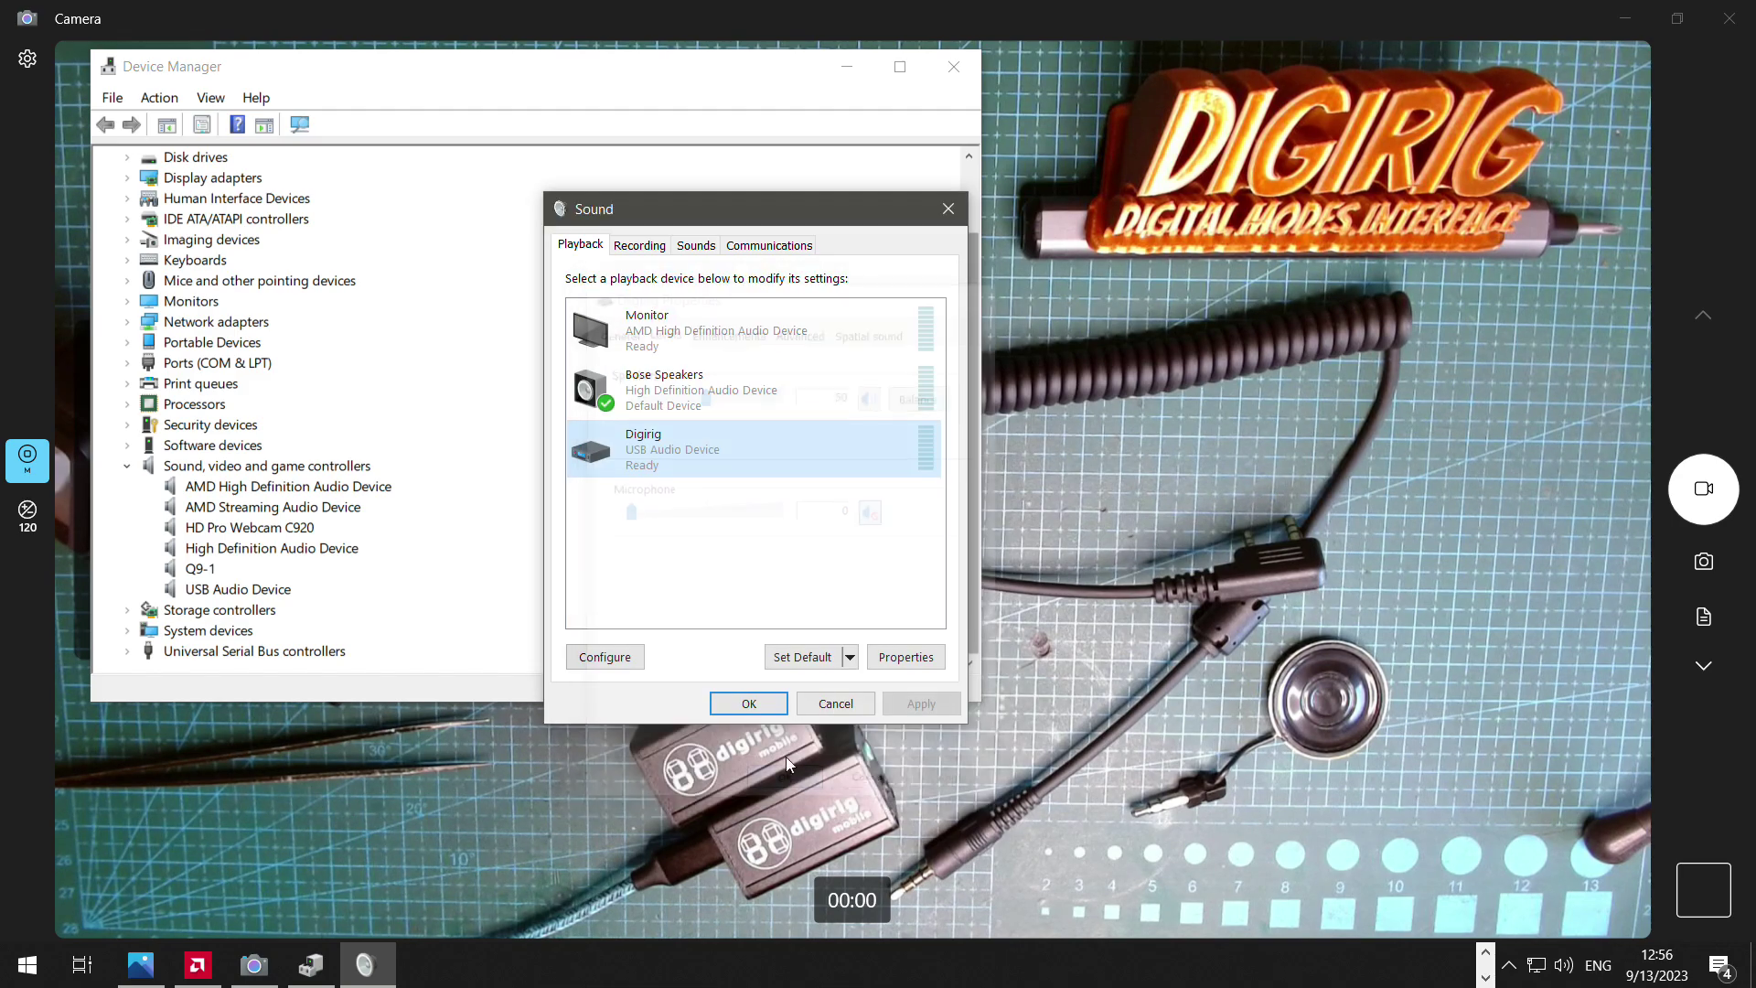
Step: Inspect the Digirig recording device's microphone level, AGC option and Listen settings
click(639, 245)
double_click(646, 446)
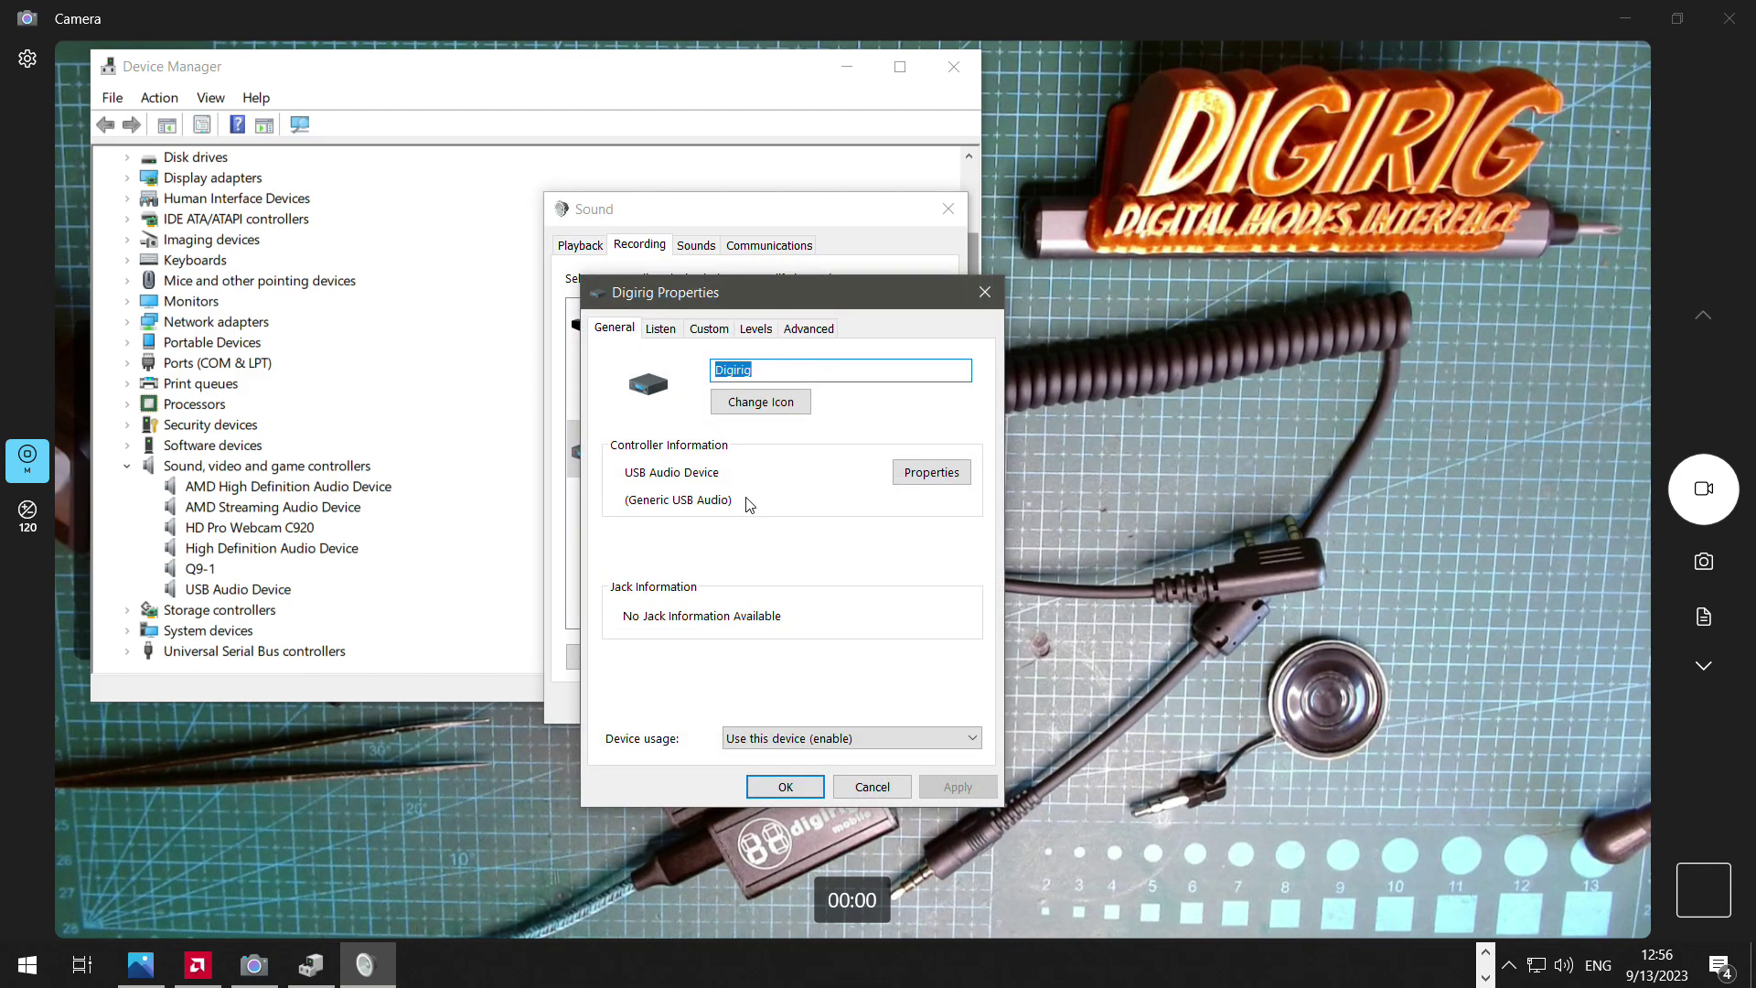
click(756, 329)
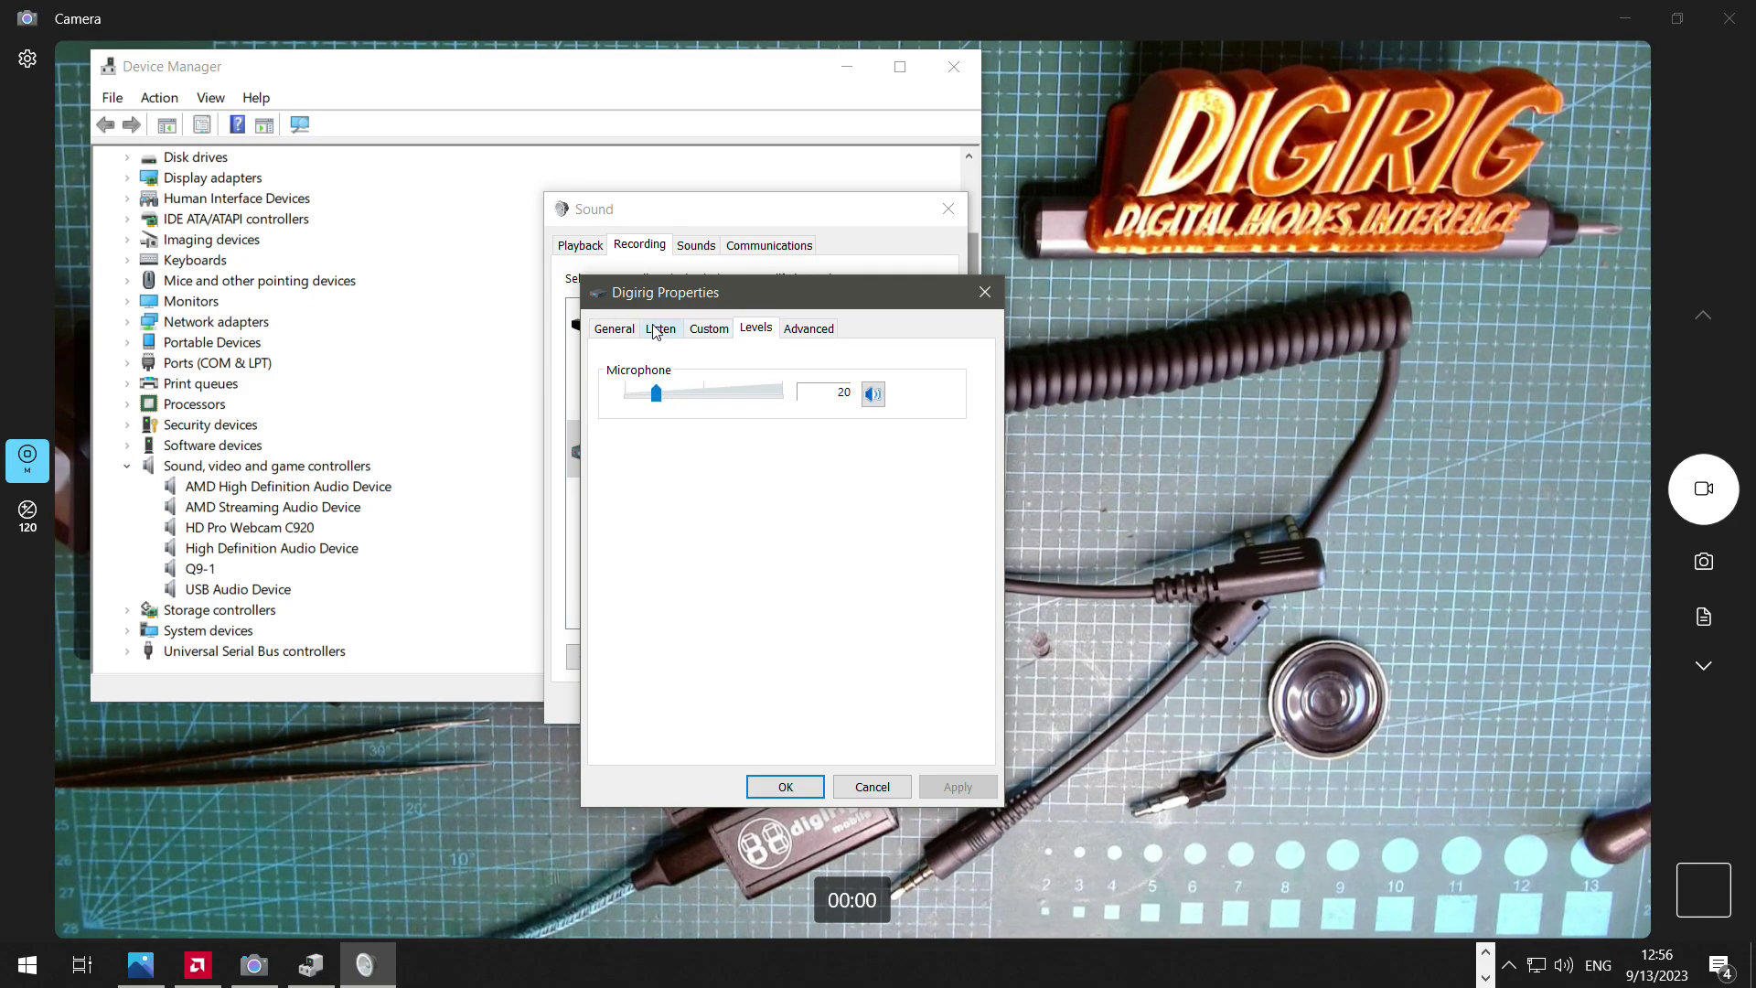
click(712, 333)
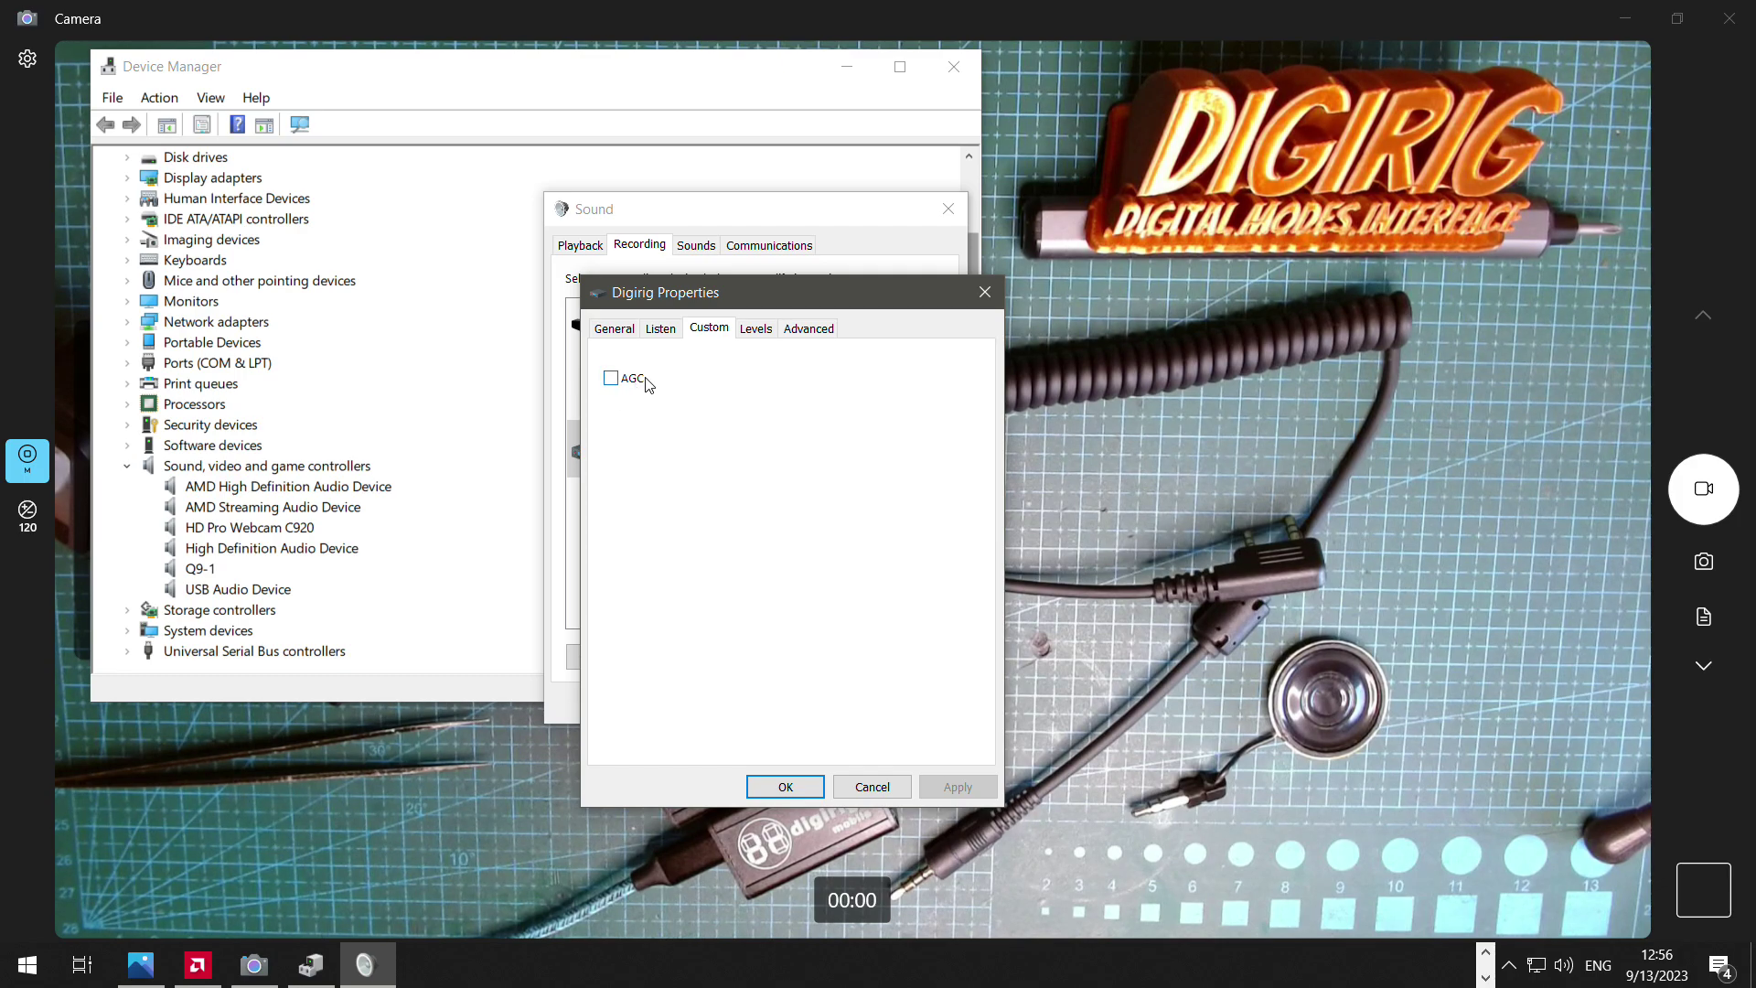
click(754, 331)
click(670, 336)
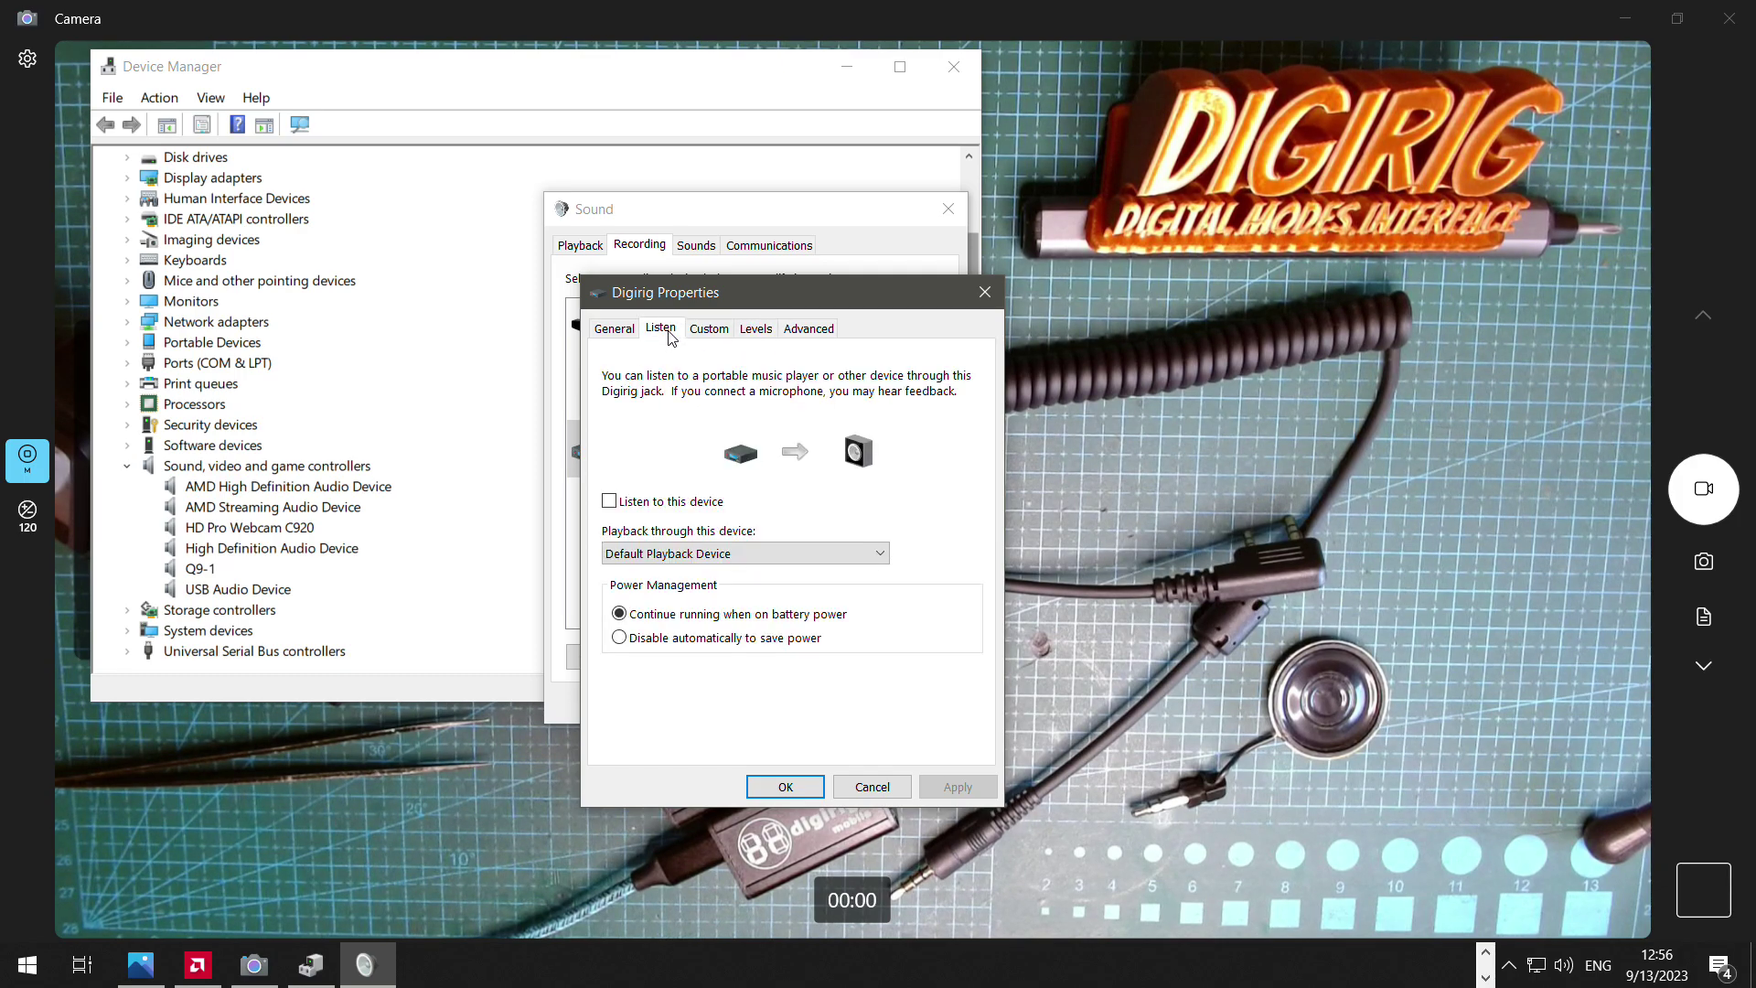
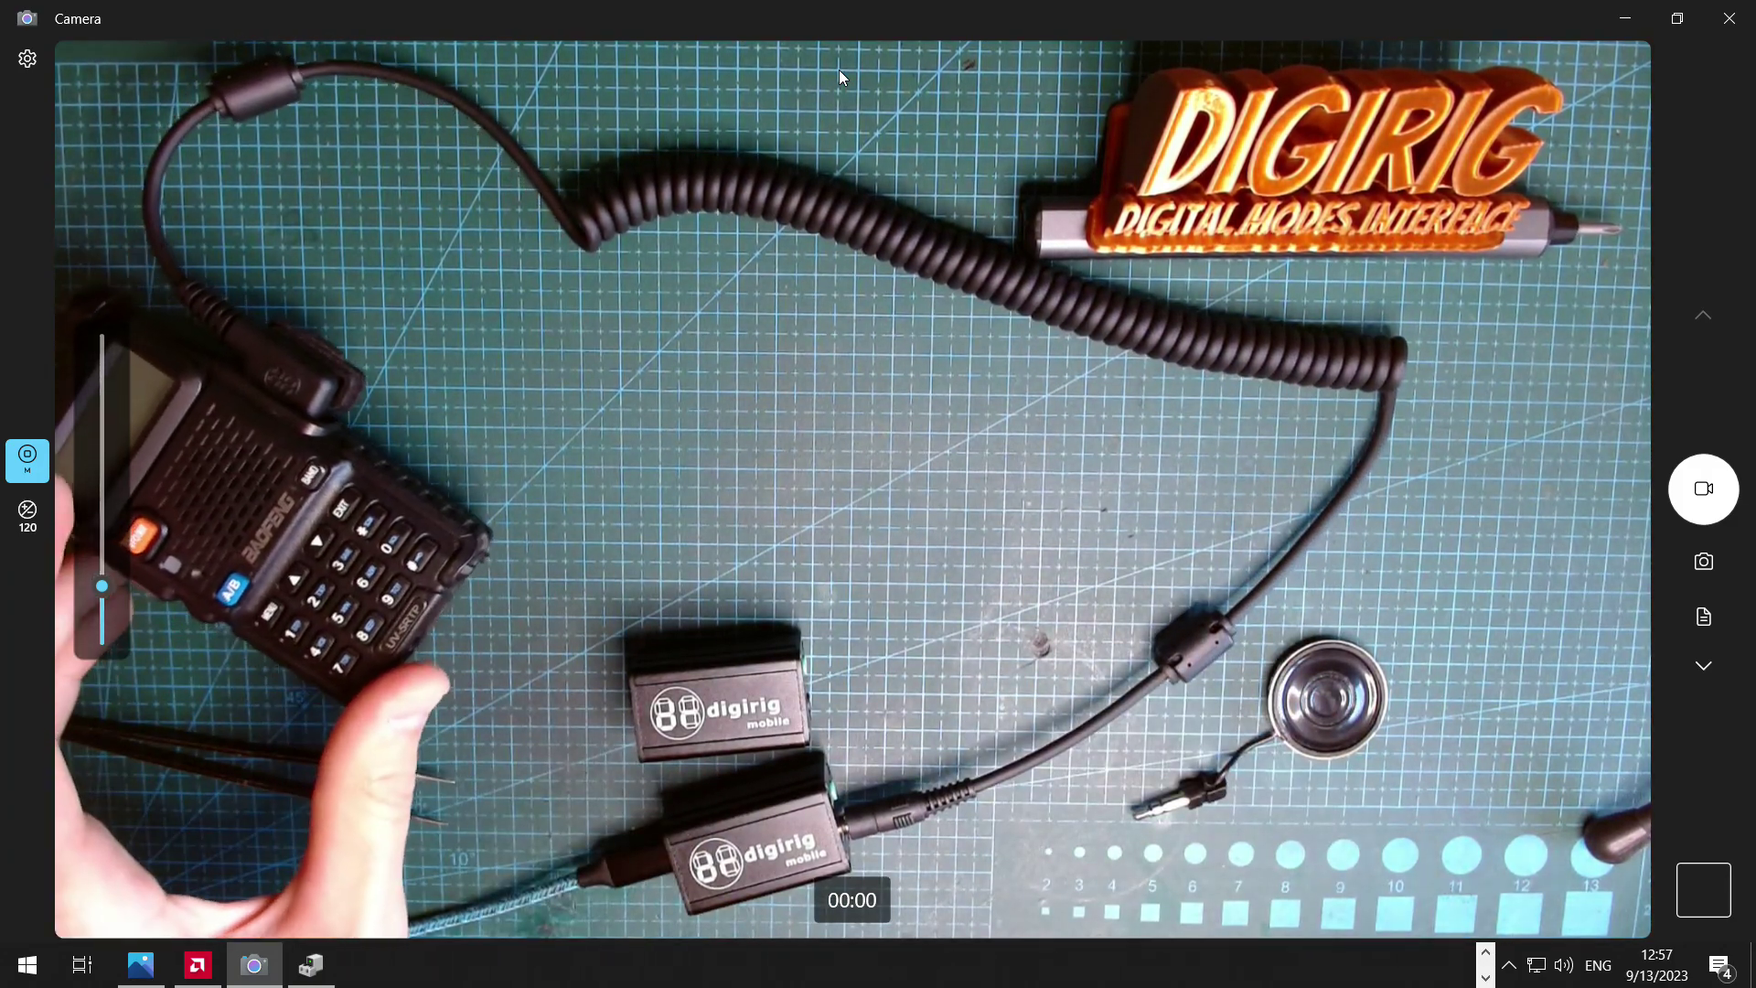
Step: Open the Windows Sound settings at the list of recording devices
right_click(1564, 964)
click(1555, 904)
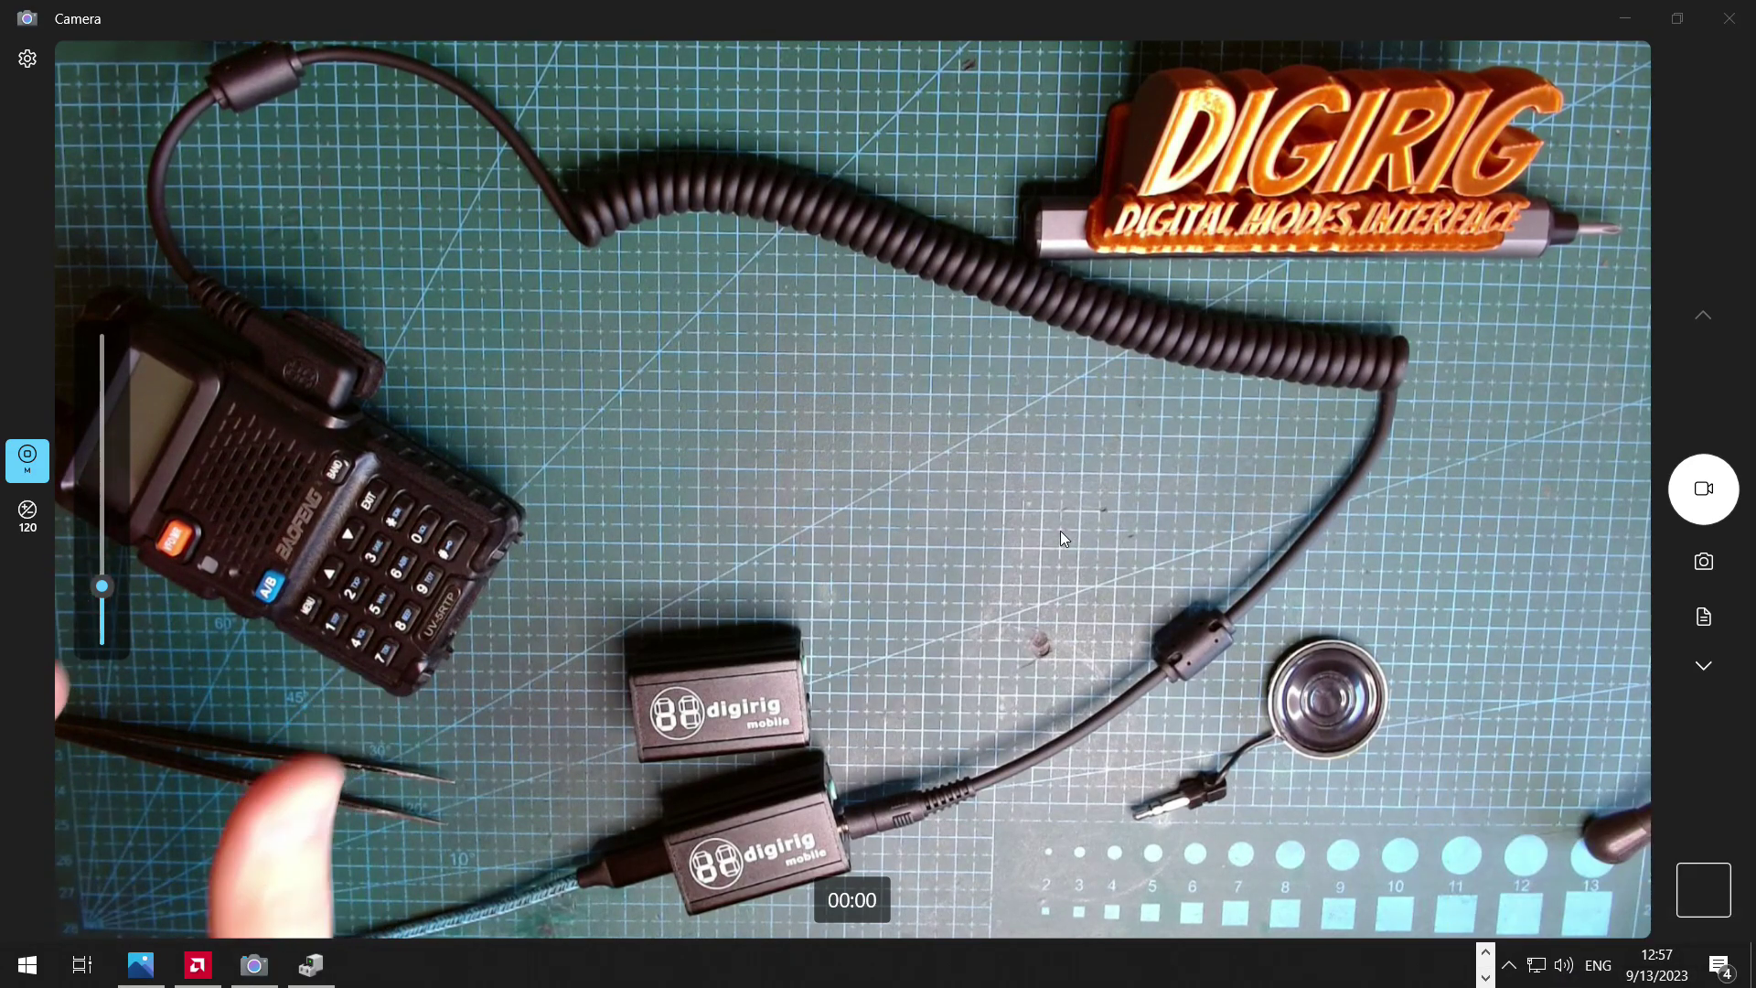
drag(342, 161, 909, 250)
click(556, 253)
click(683, 254)
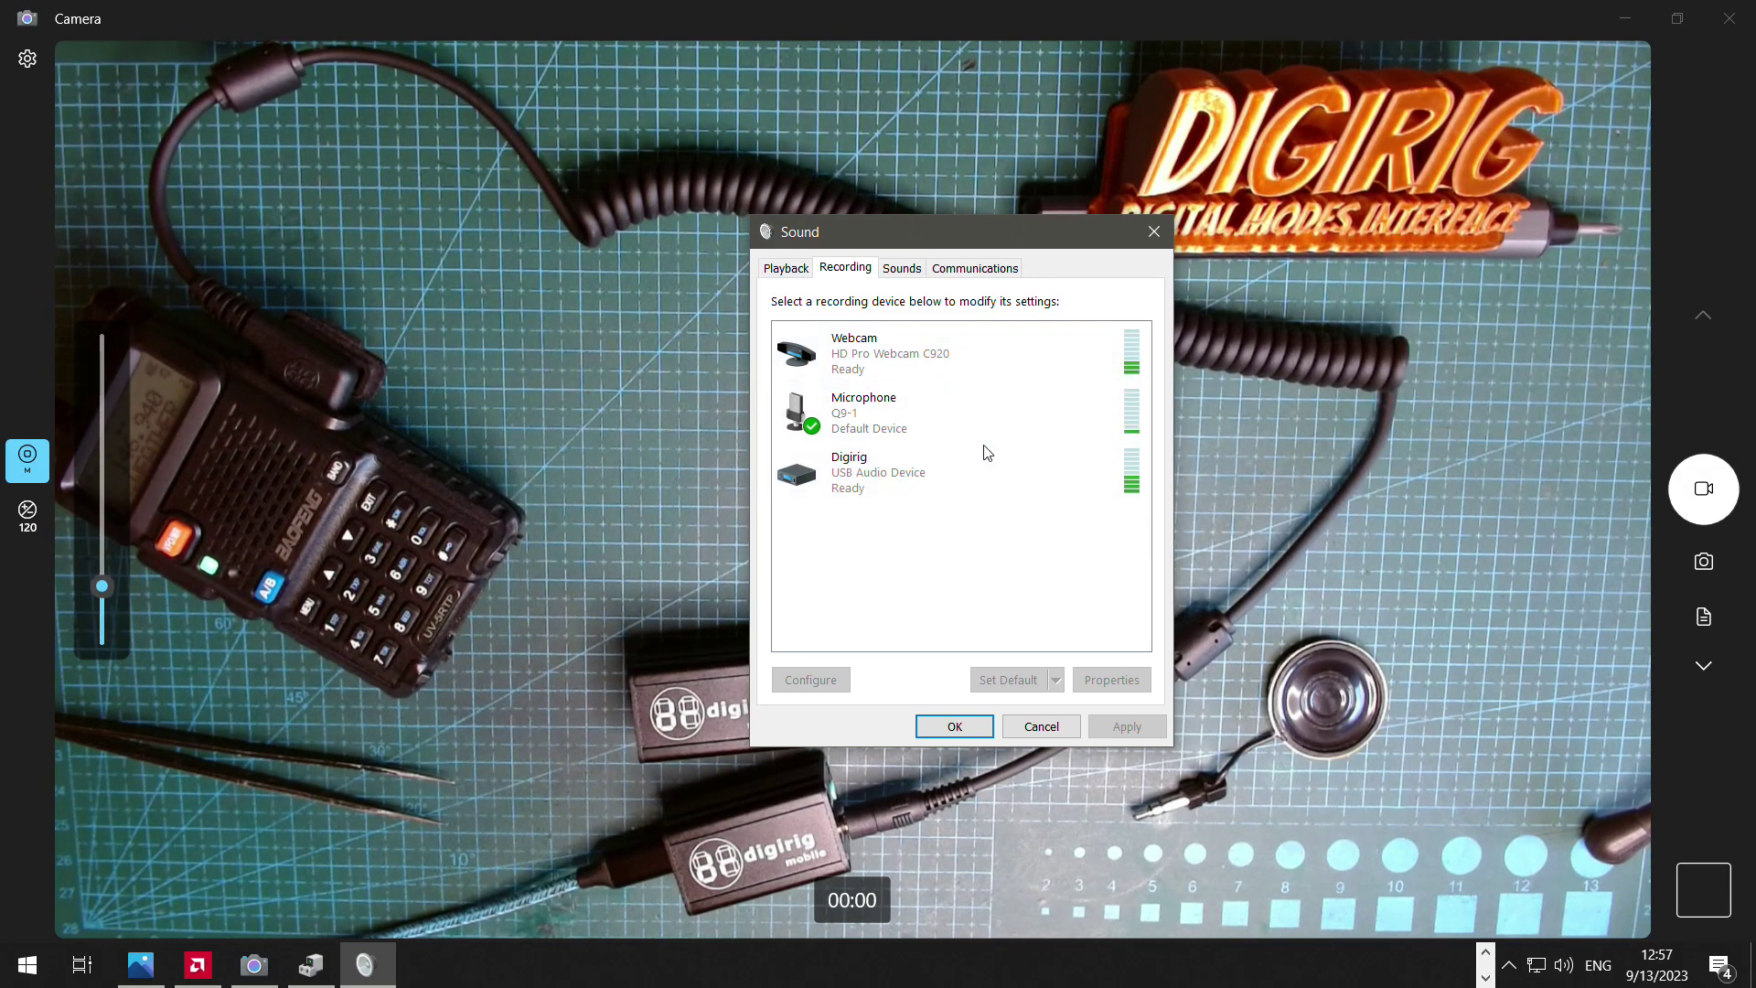
Step: Enable and apply Listen to this device for the Digirig recording device as a listening test, and switch it off again
double_click(860, 471)
click(867, 353)
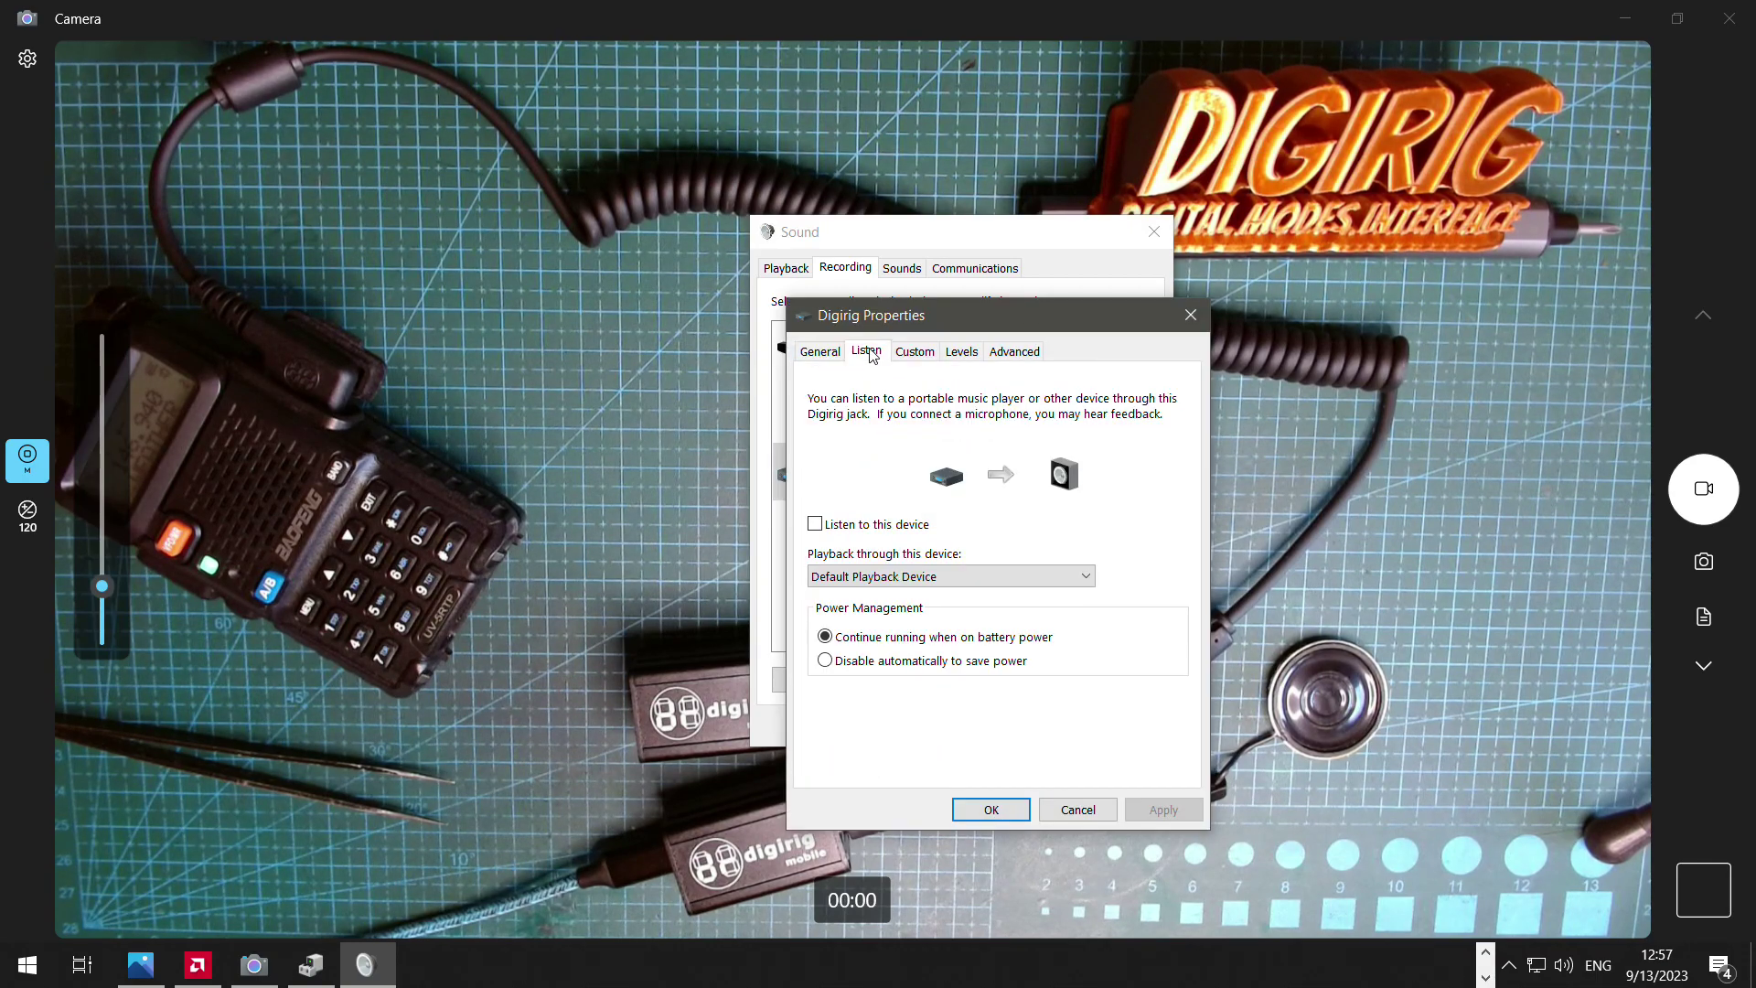
click(815, 525)
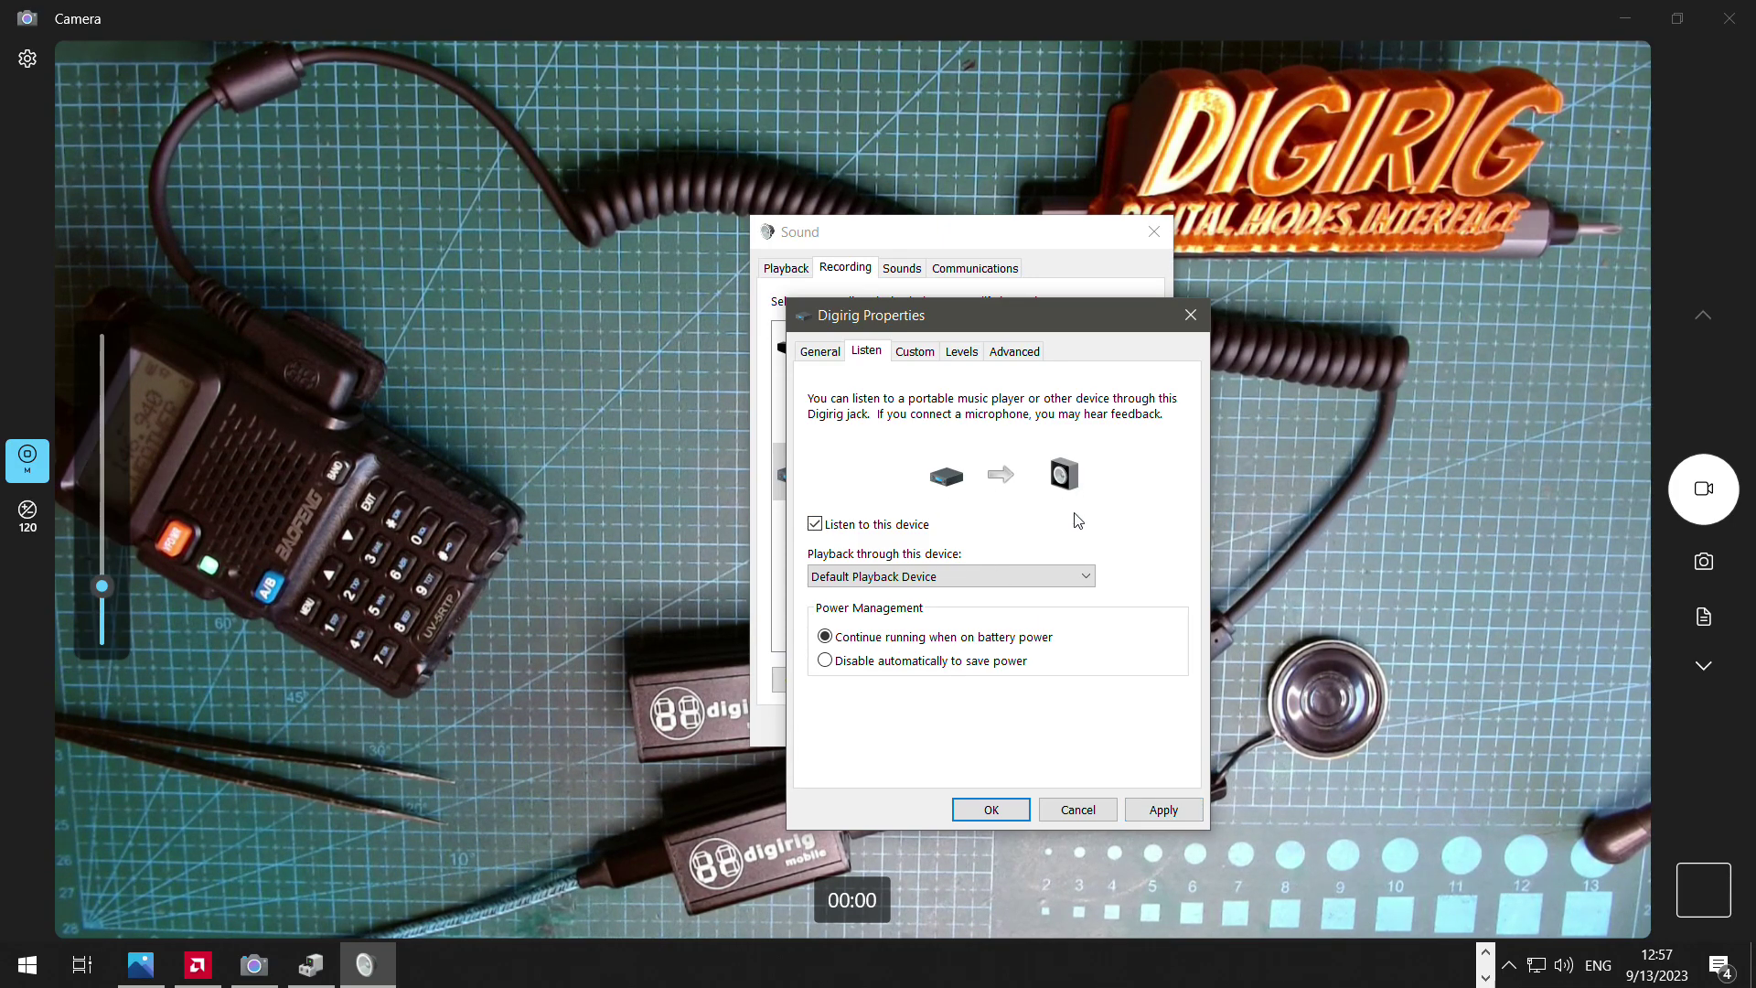
click(1164, 811)
click(1177, 817)
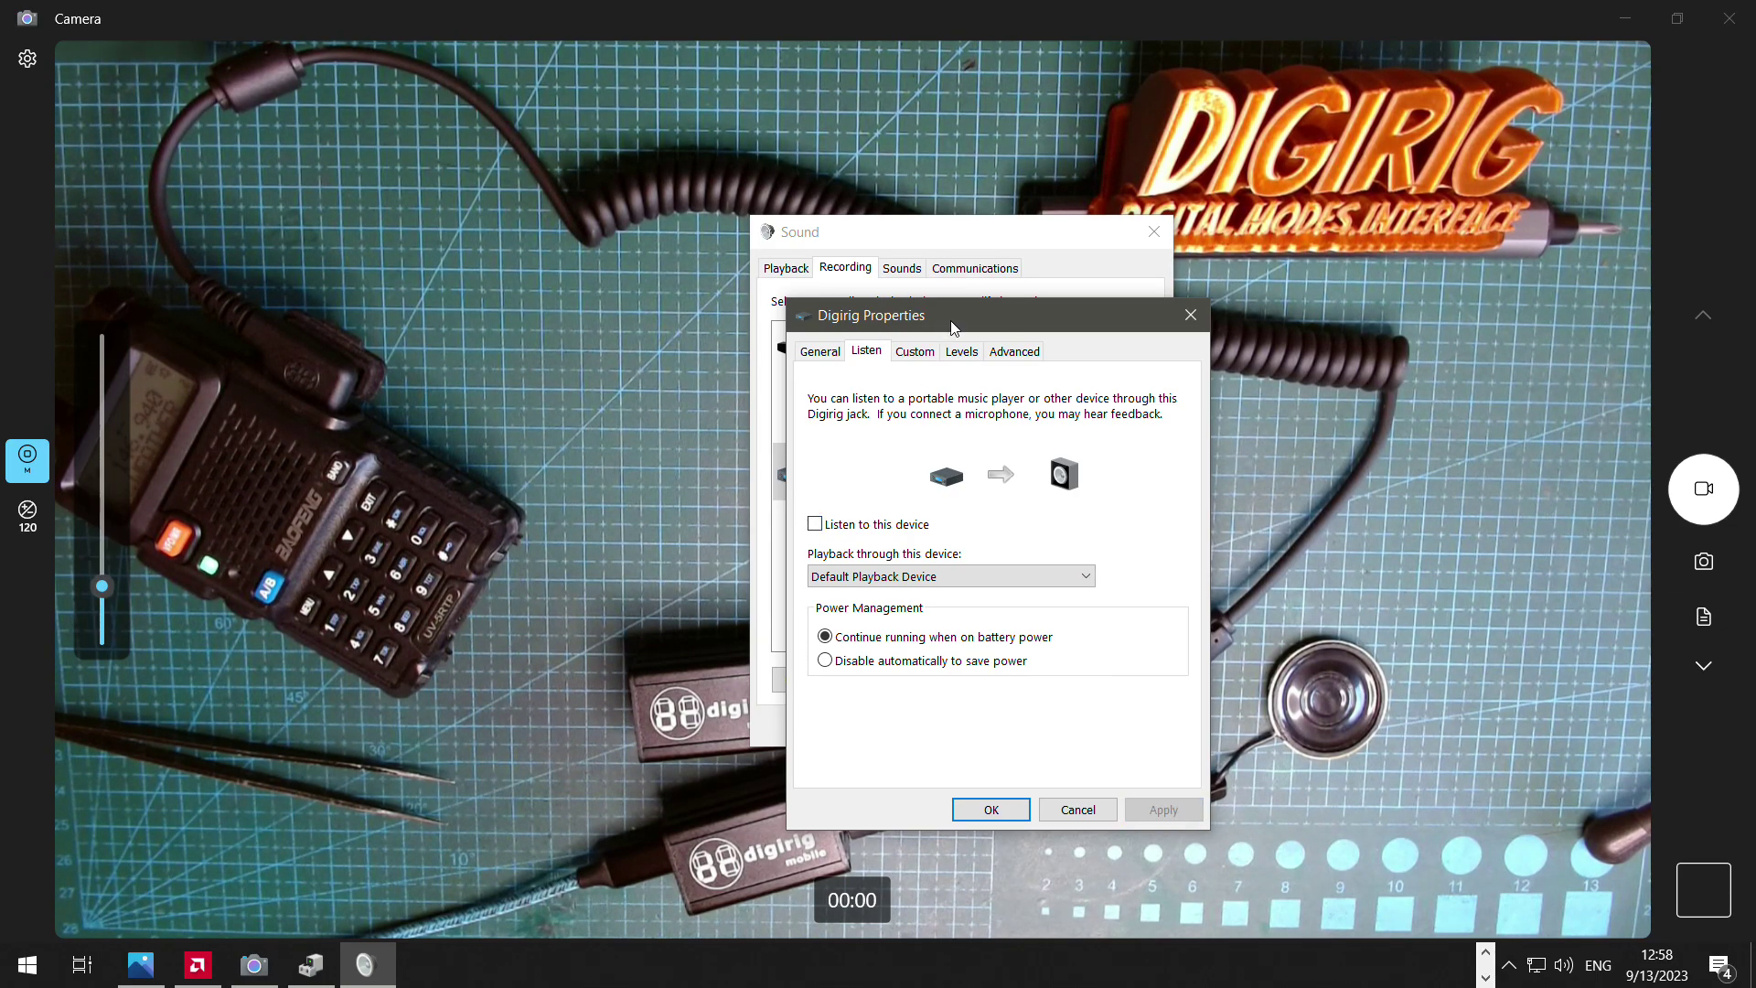
drag(950, 324, 1180, 280)
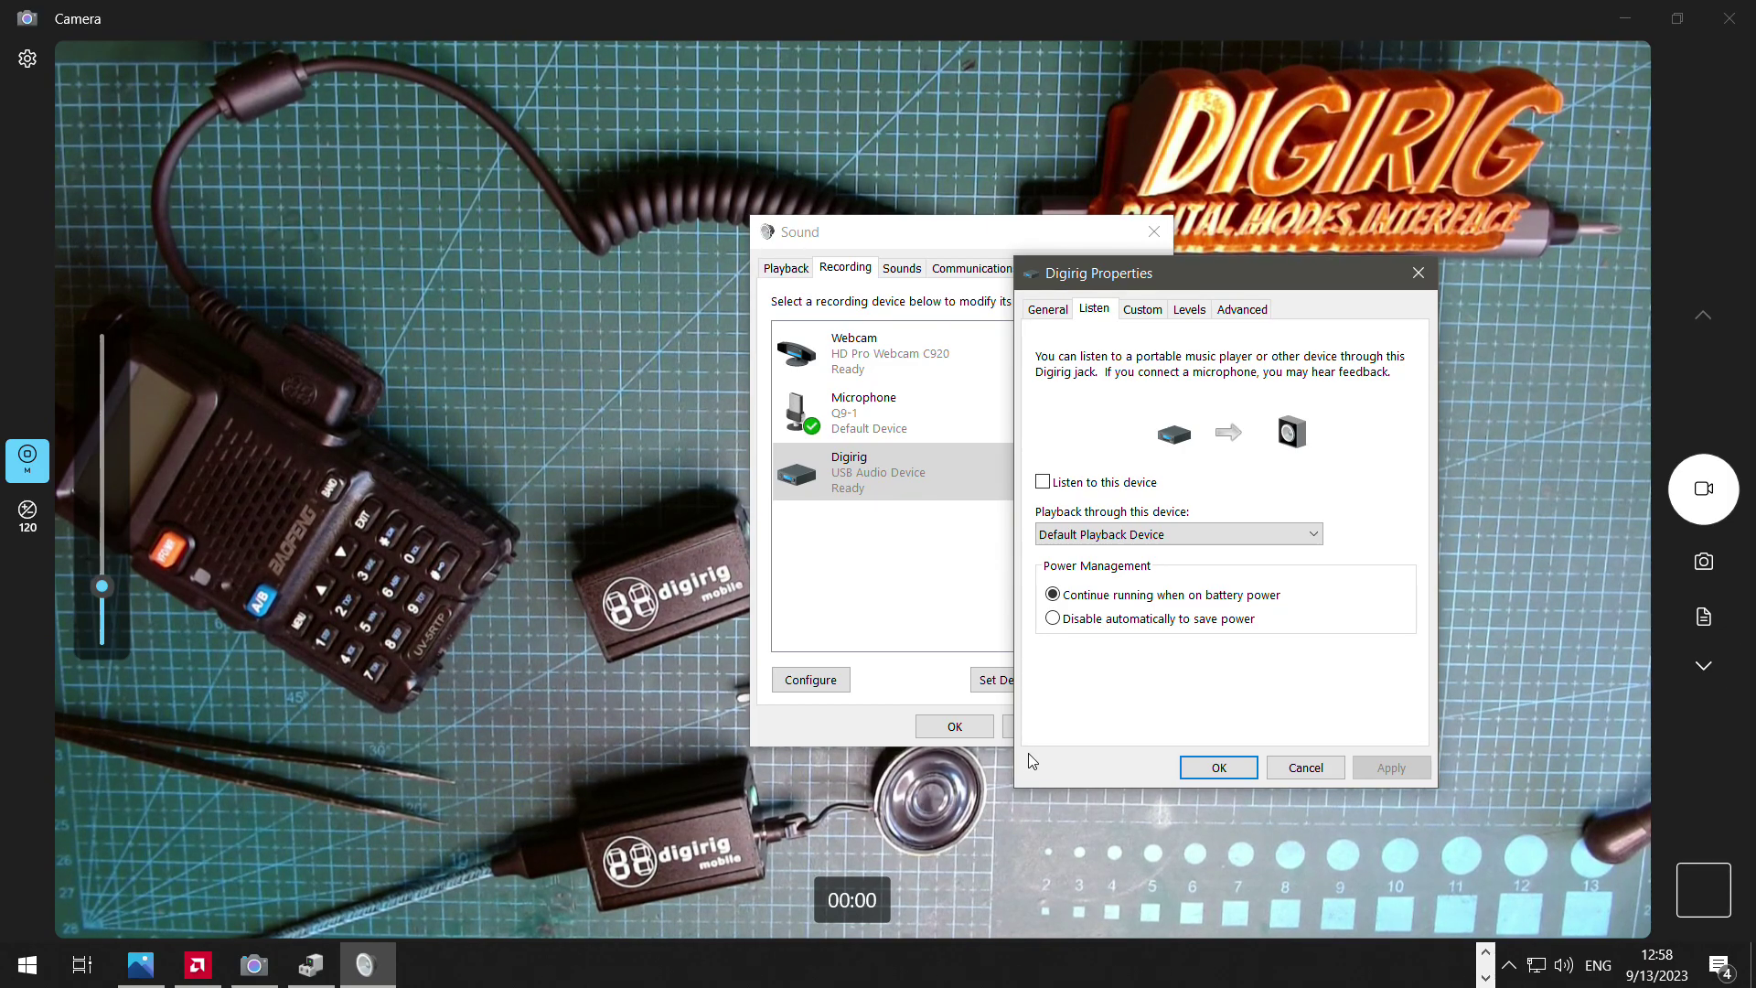
Step: Launch WSJT-X with the xiegu configuration
click(37, 958)
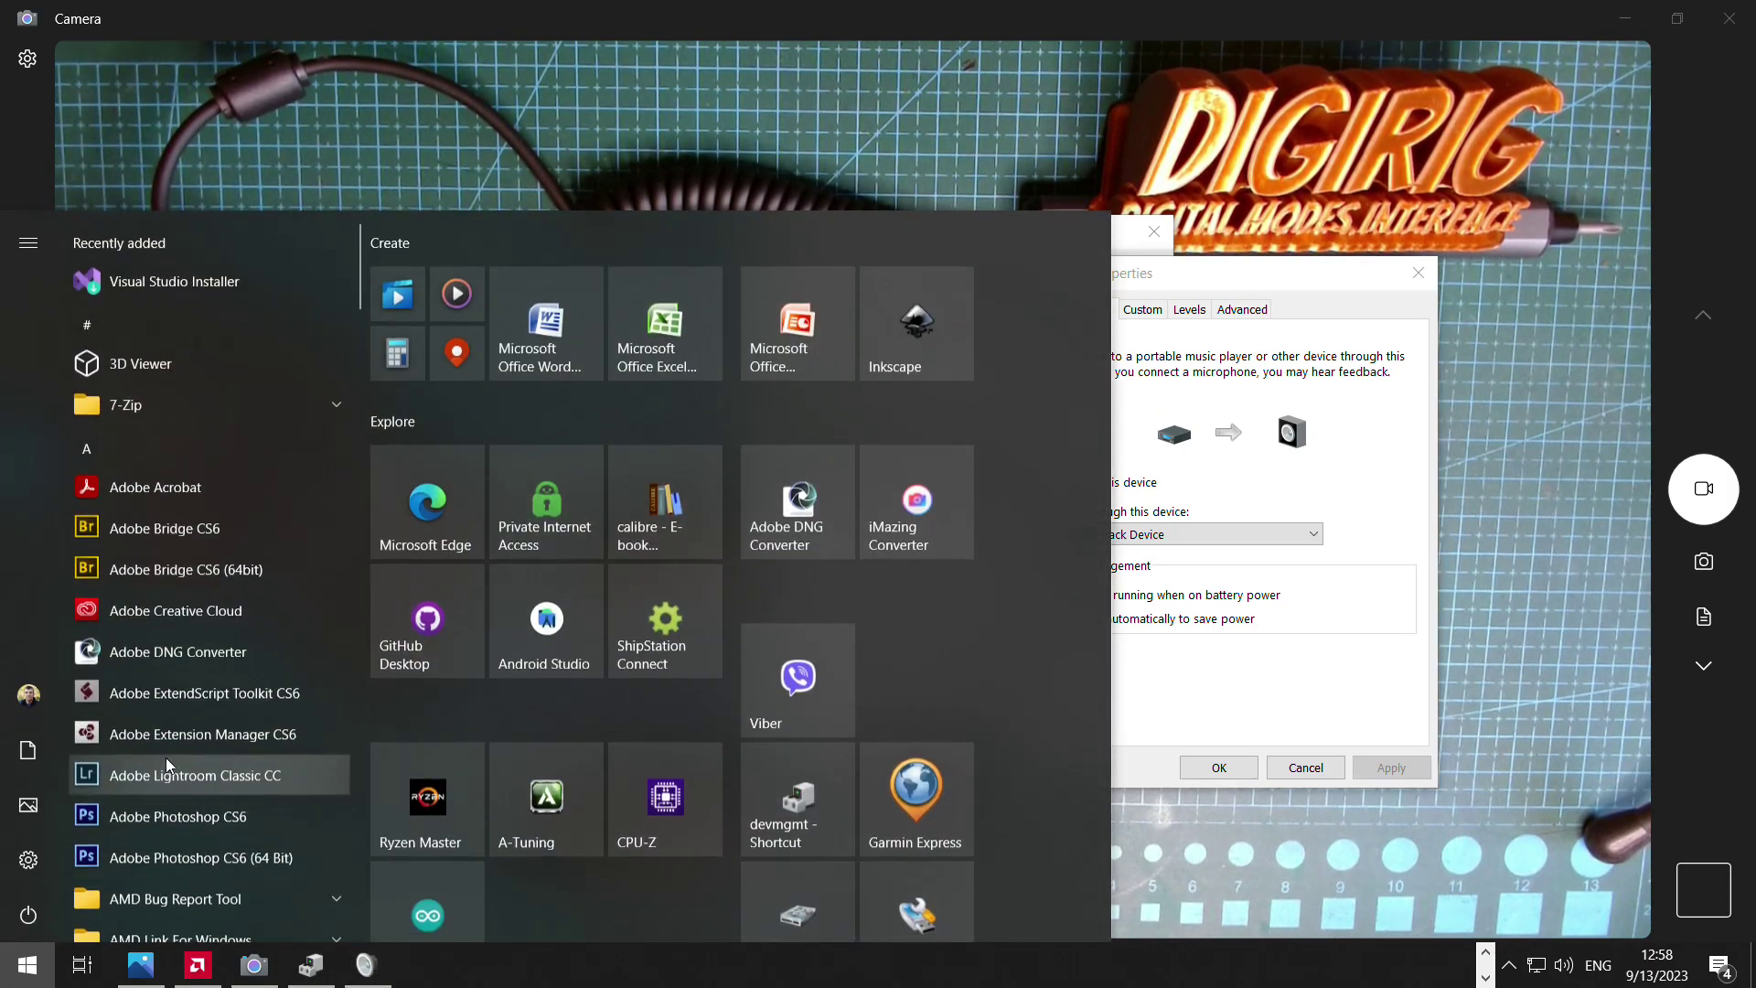
scroll(399, 647, down, 1)
scroll(398, 645, down, 1)
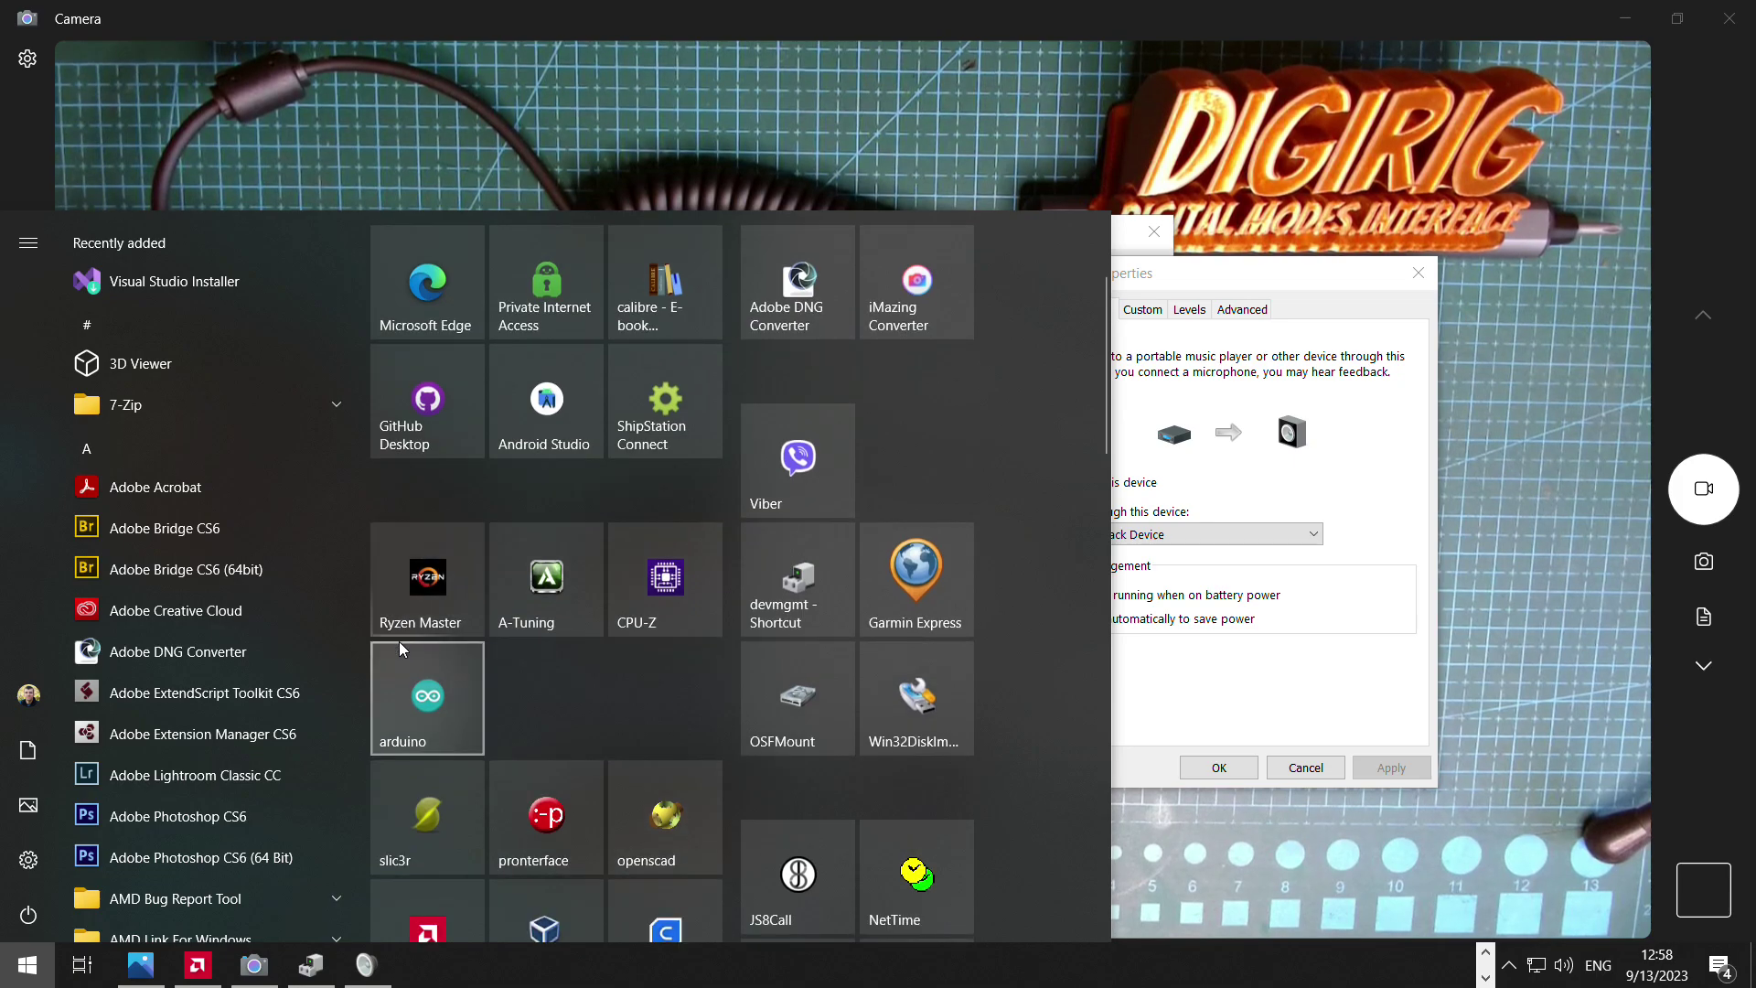
scroll(399, 640, down, 6)
click(547, 344)
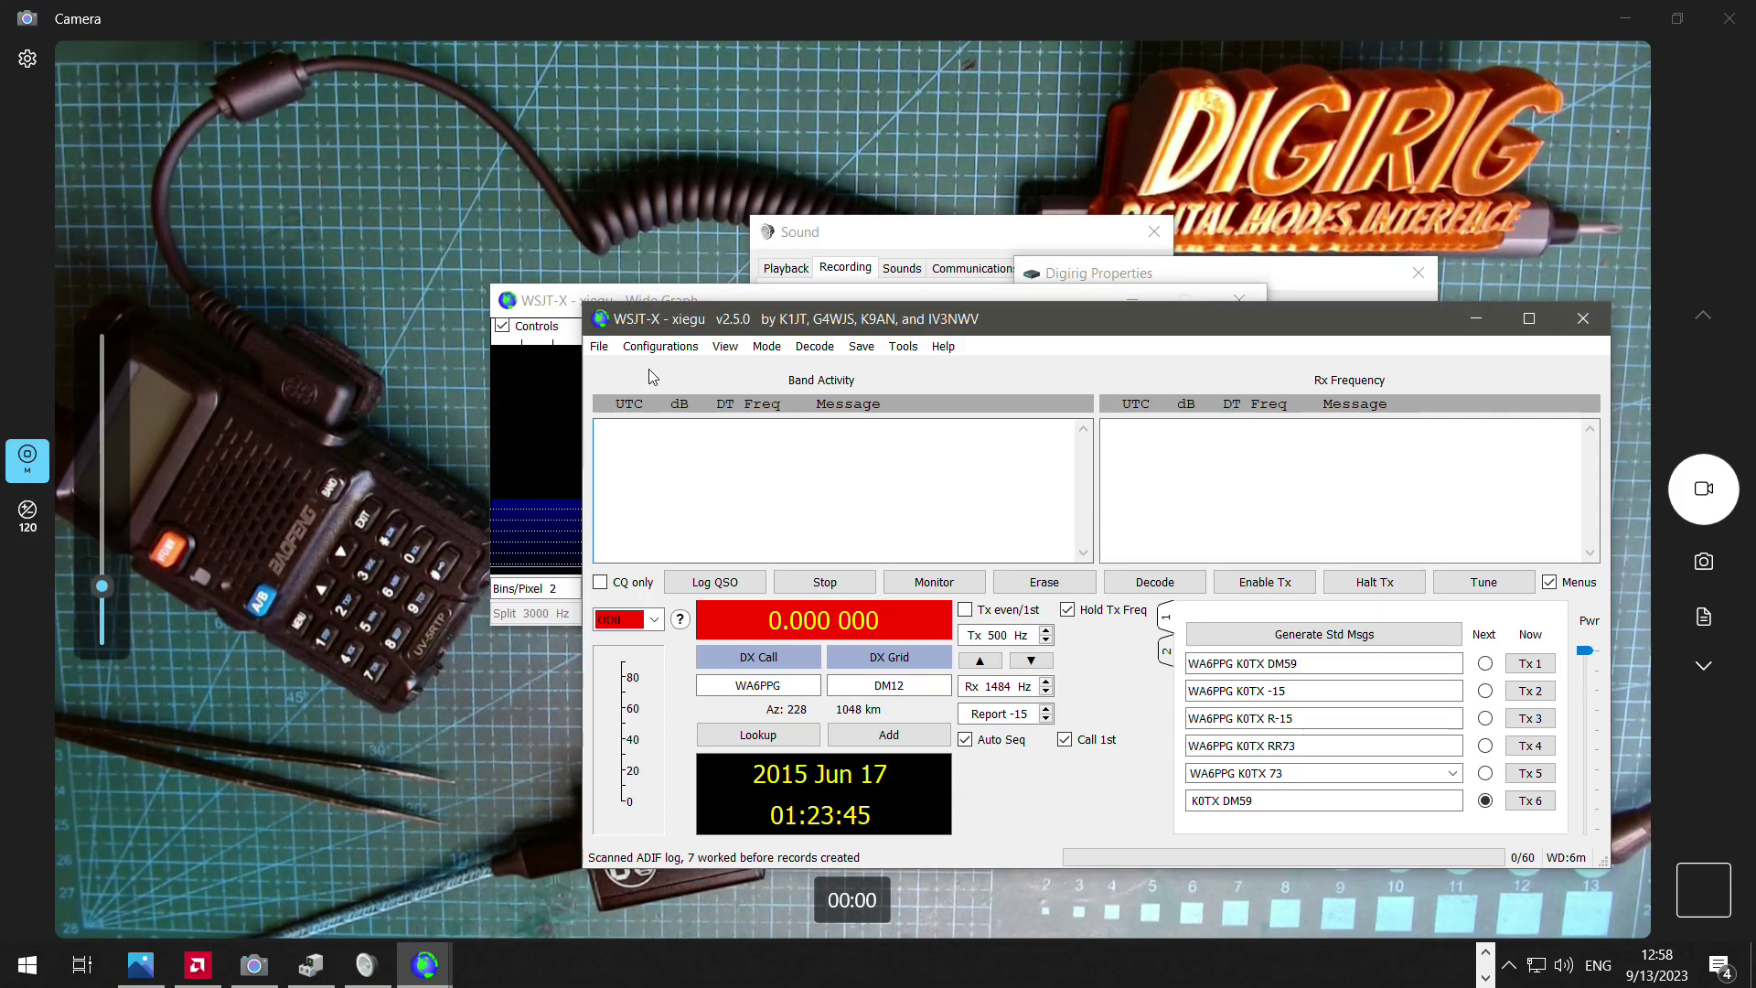
Step: Set both the soundcard input and output in the WSJT-X audio settings to Digirig (USB Audio Device) and save them
click(599, 346)
click(642, 604)
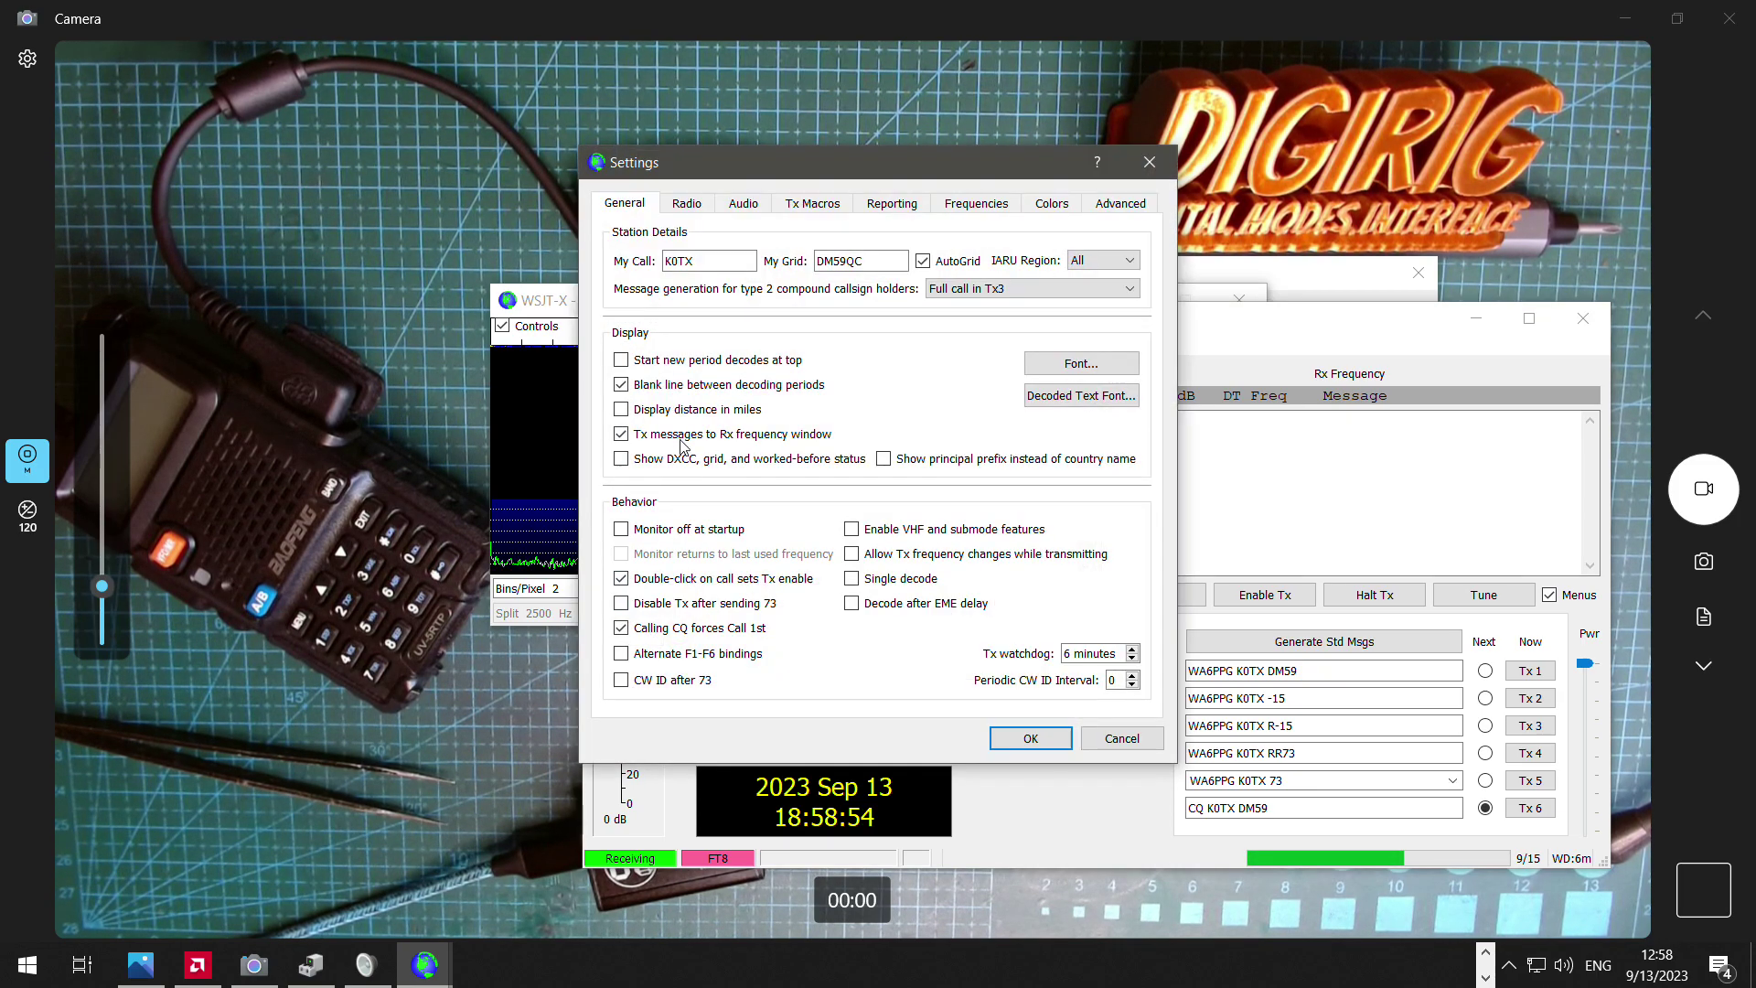
click(742, 203)
click(732, 260)
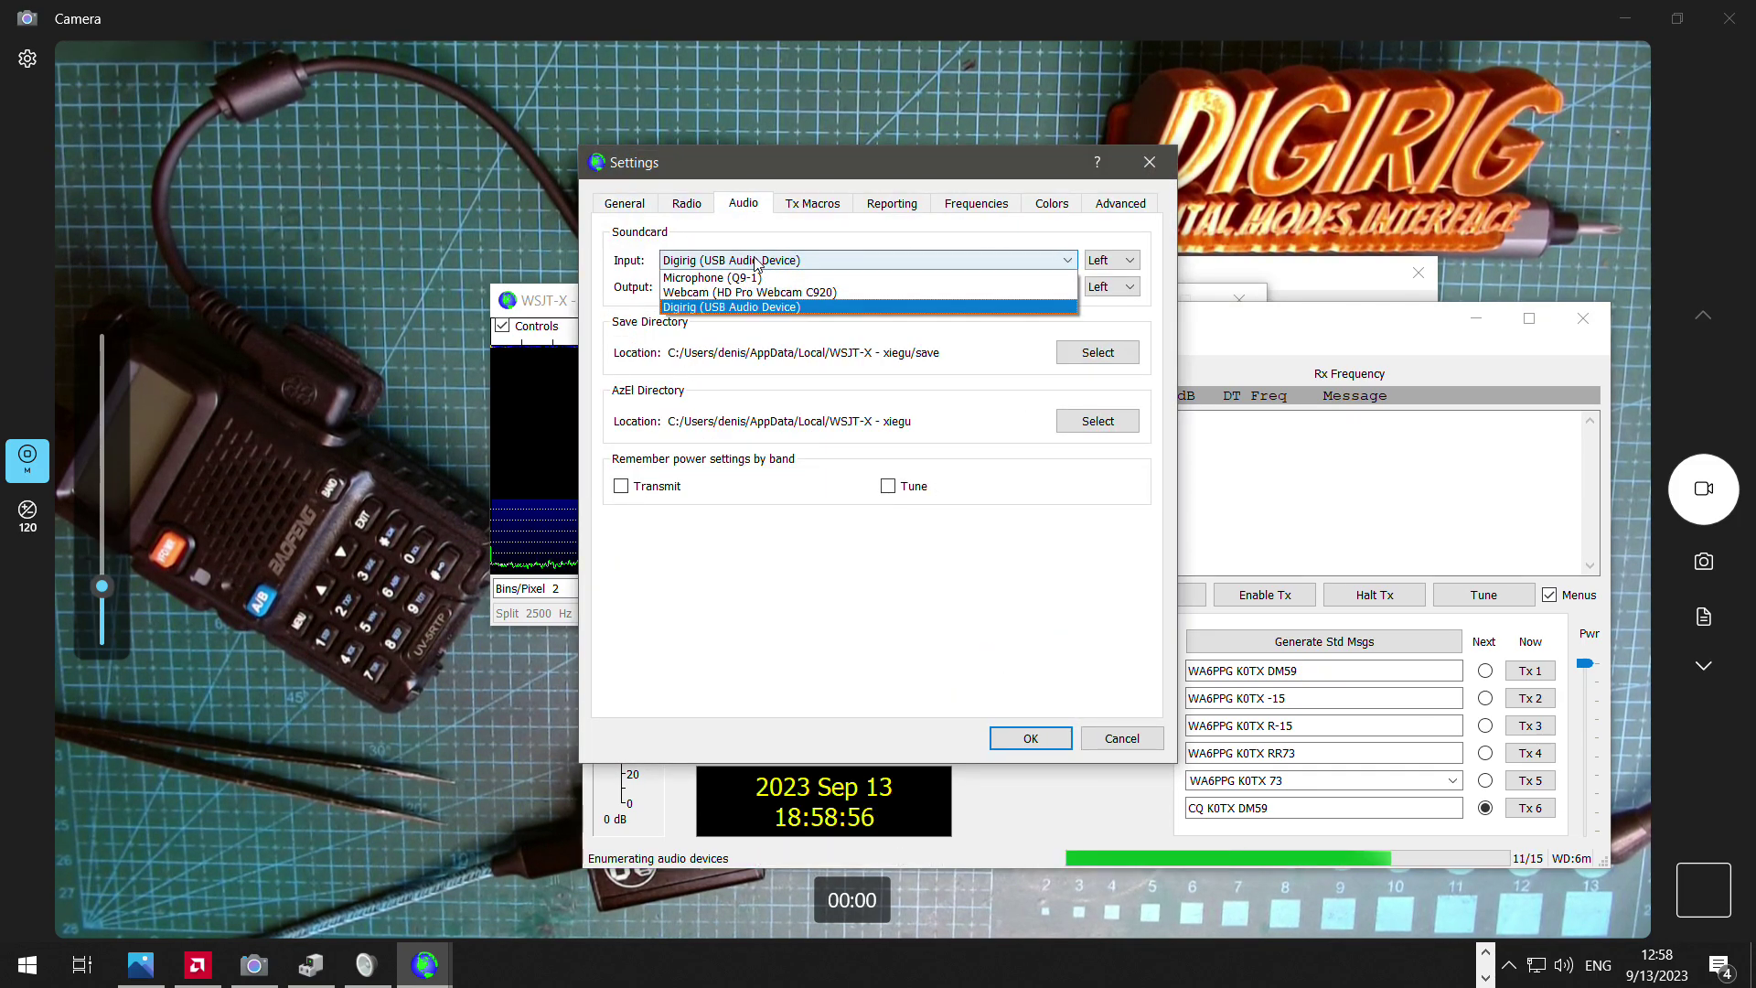
click(736, 308)
click(737, 286)
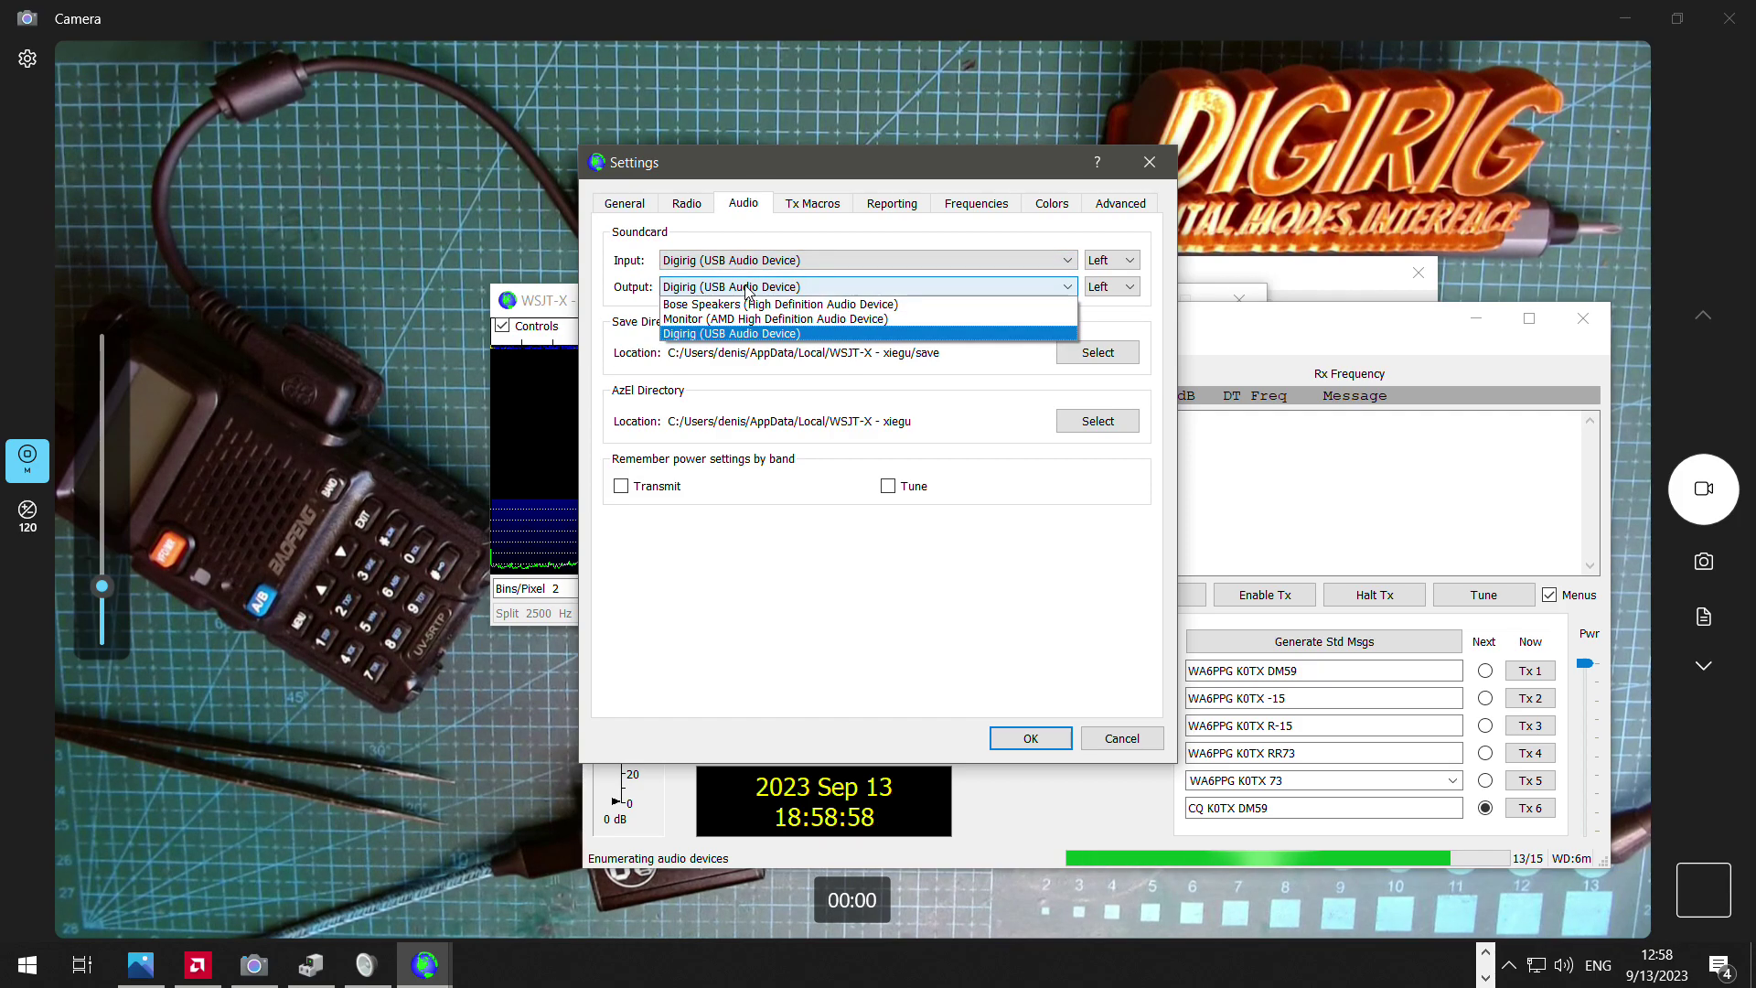
click(737, 333)
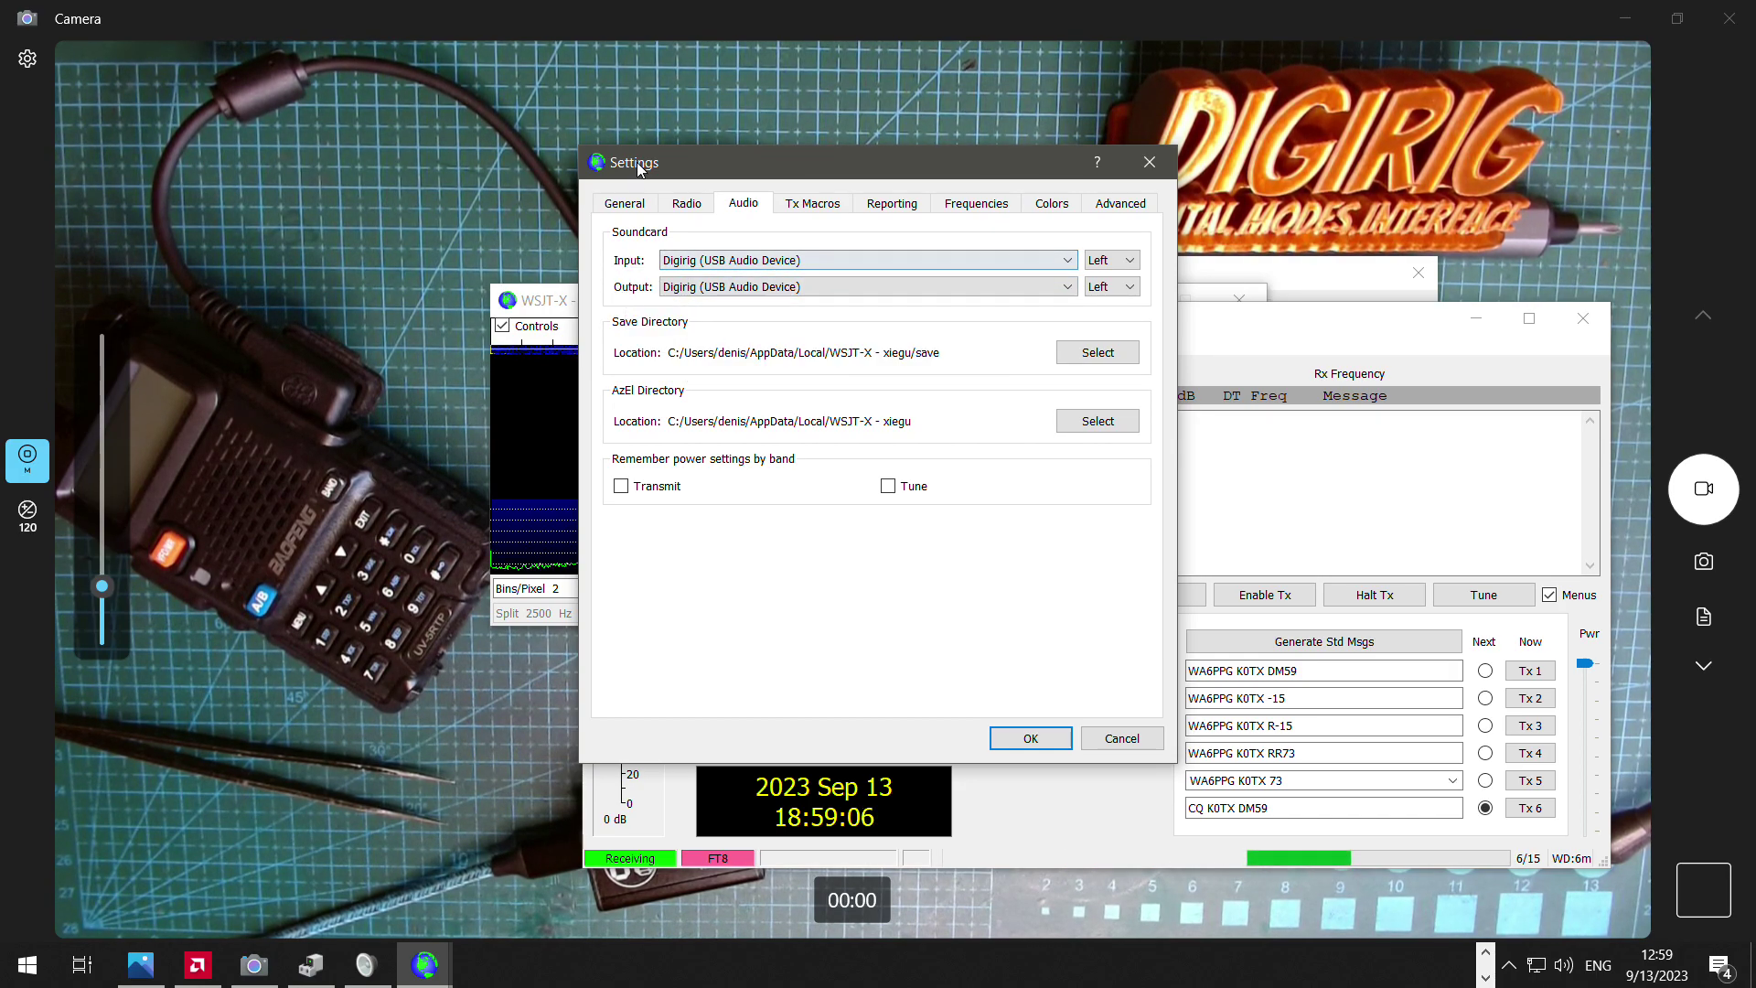
drag(695, 174, 699, 147)
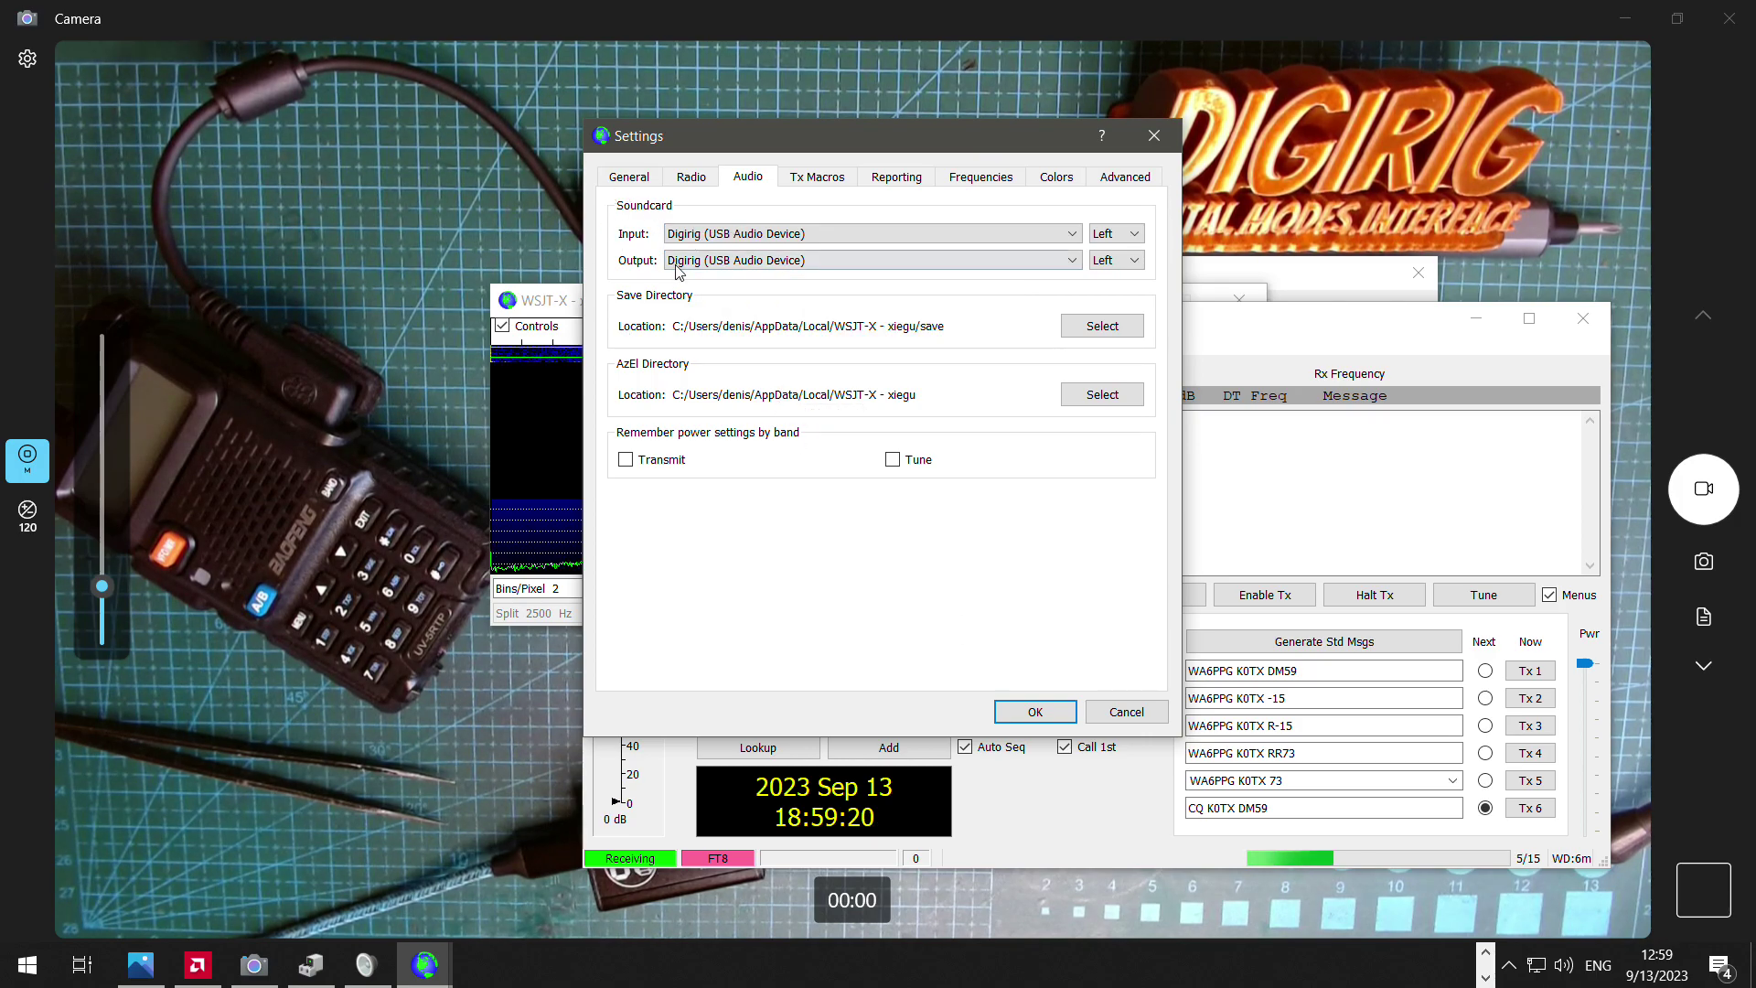
click(1030, 711)
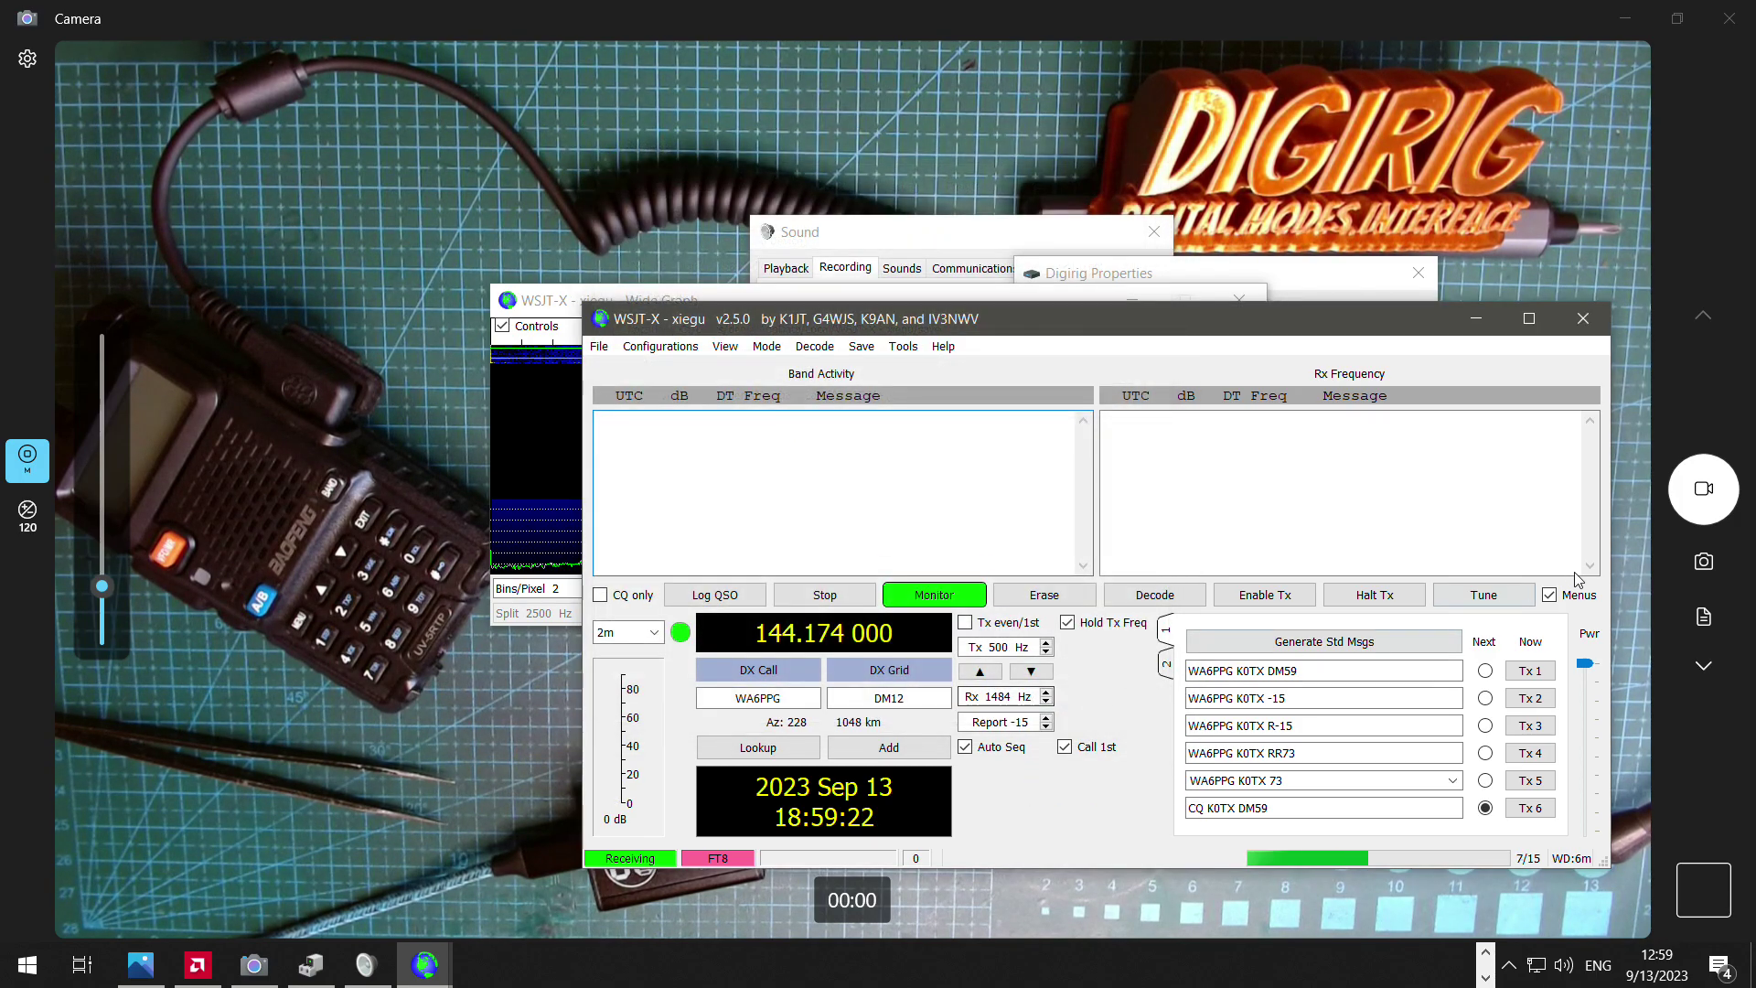
Step: Start the Tune tone in WSJT-X and bring up the Windows playback devices to watch the Digirig output meter
click(1483, 595)
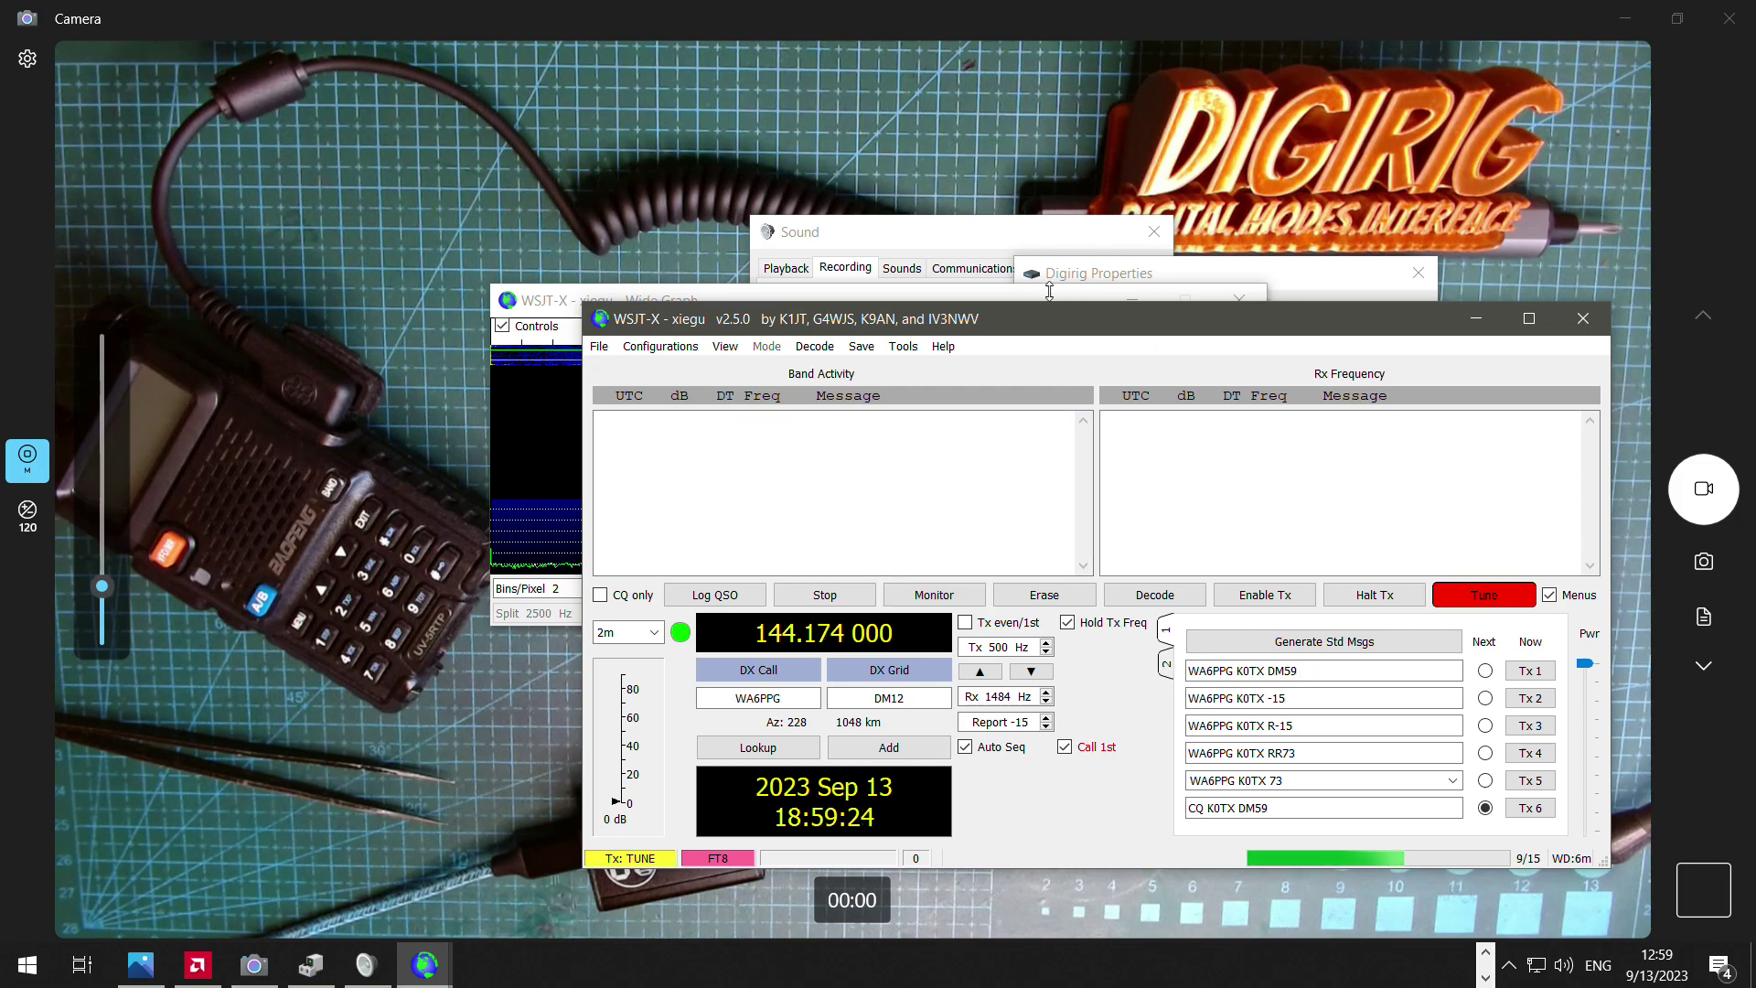
click(997, 234)
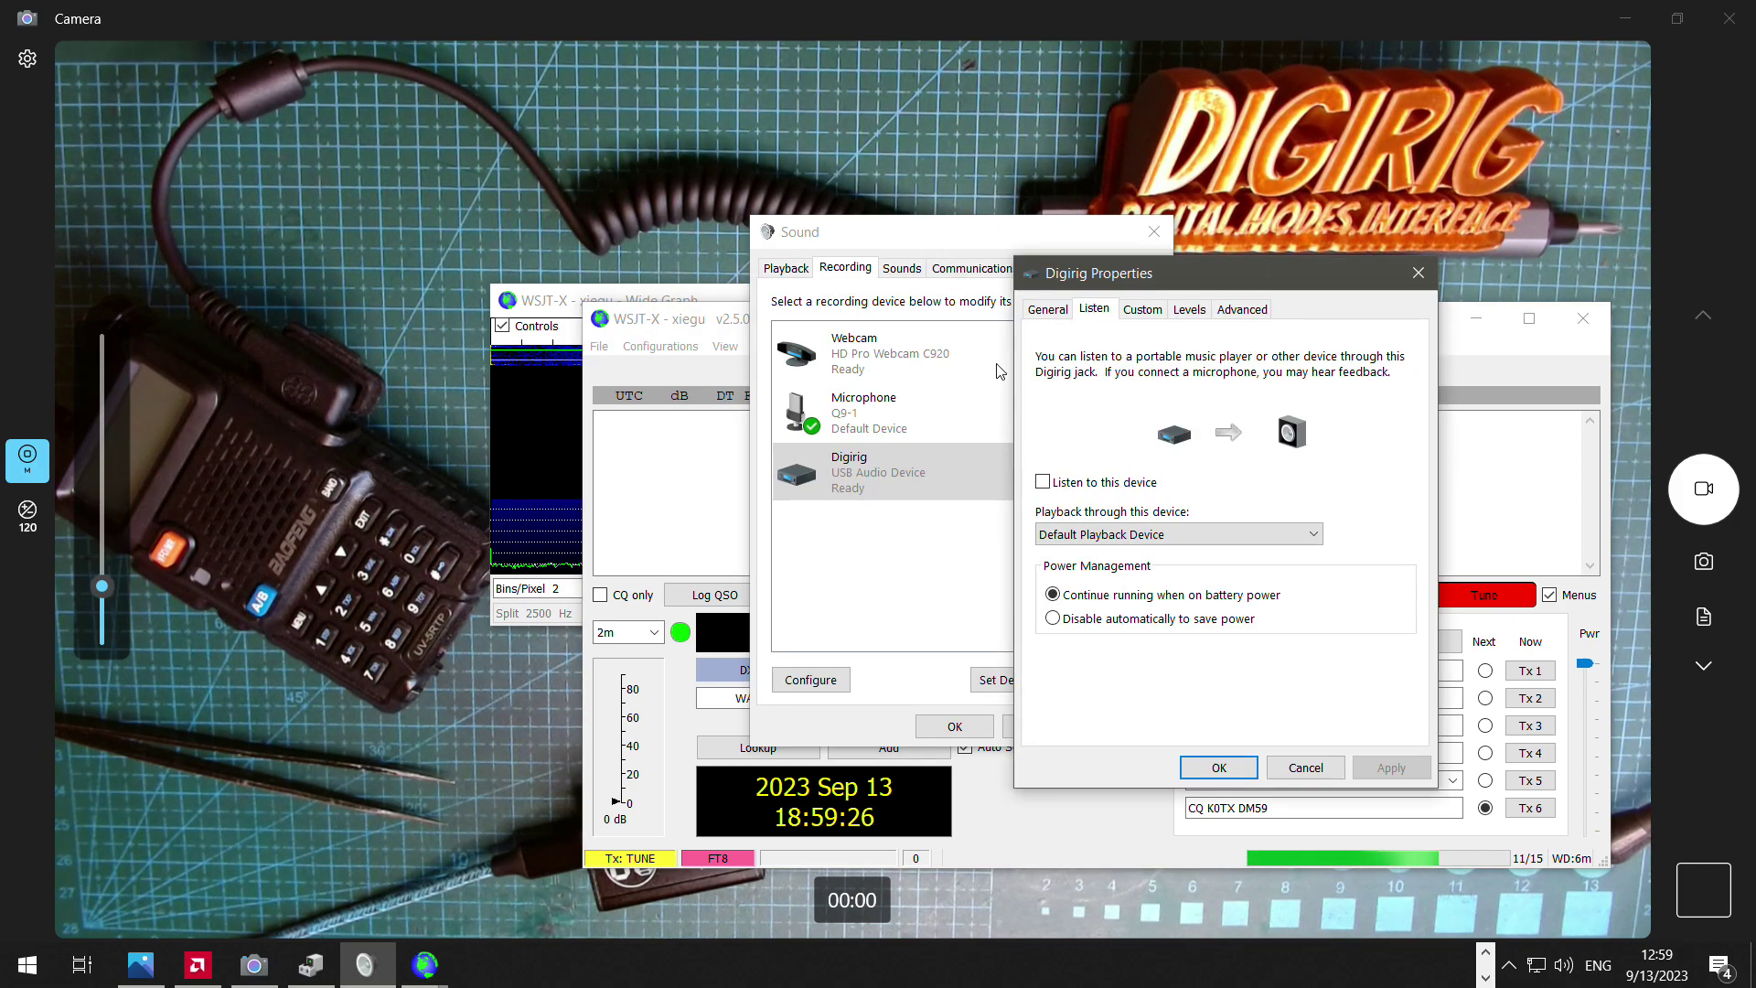
click(1417, 273)
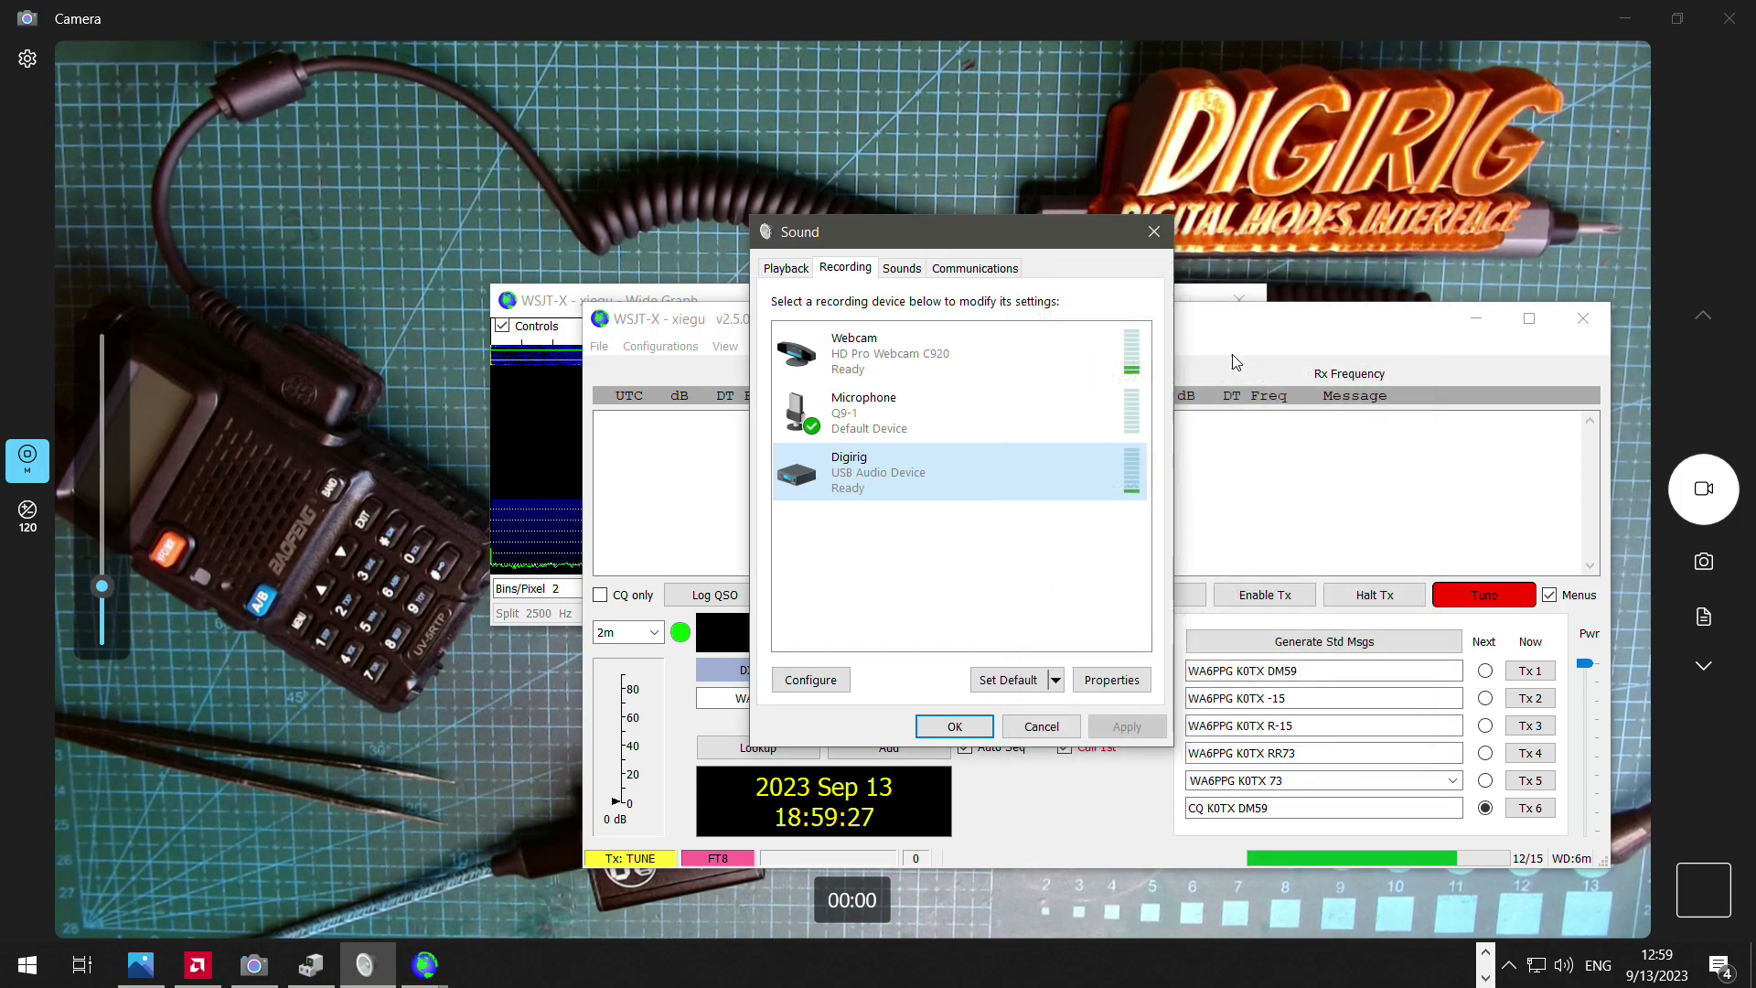
click(786, 268)
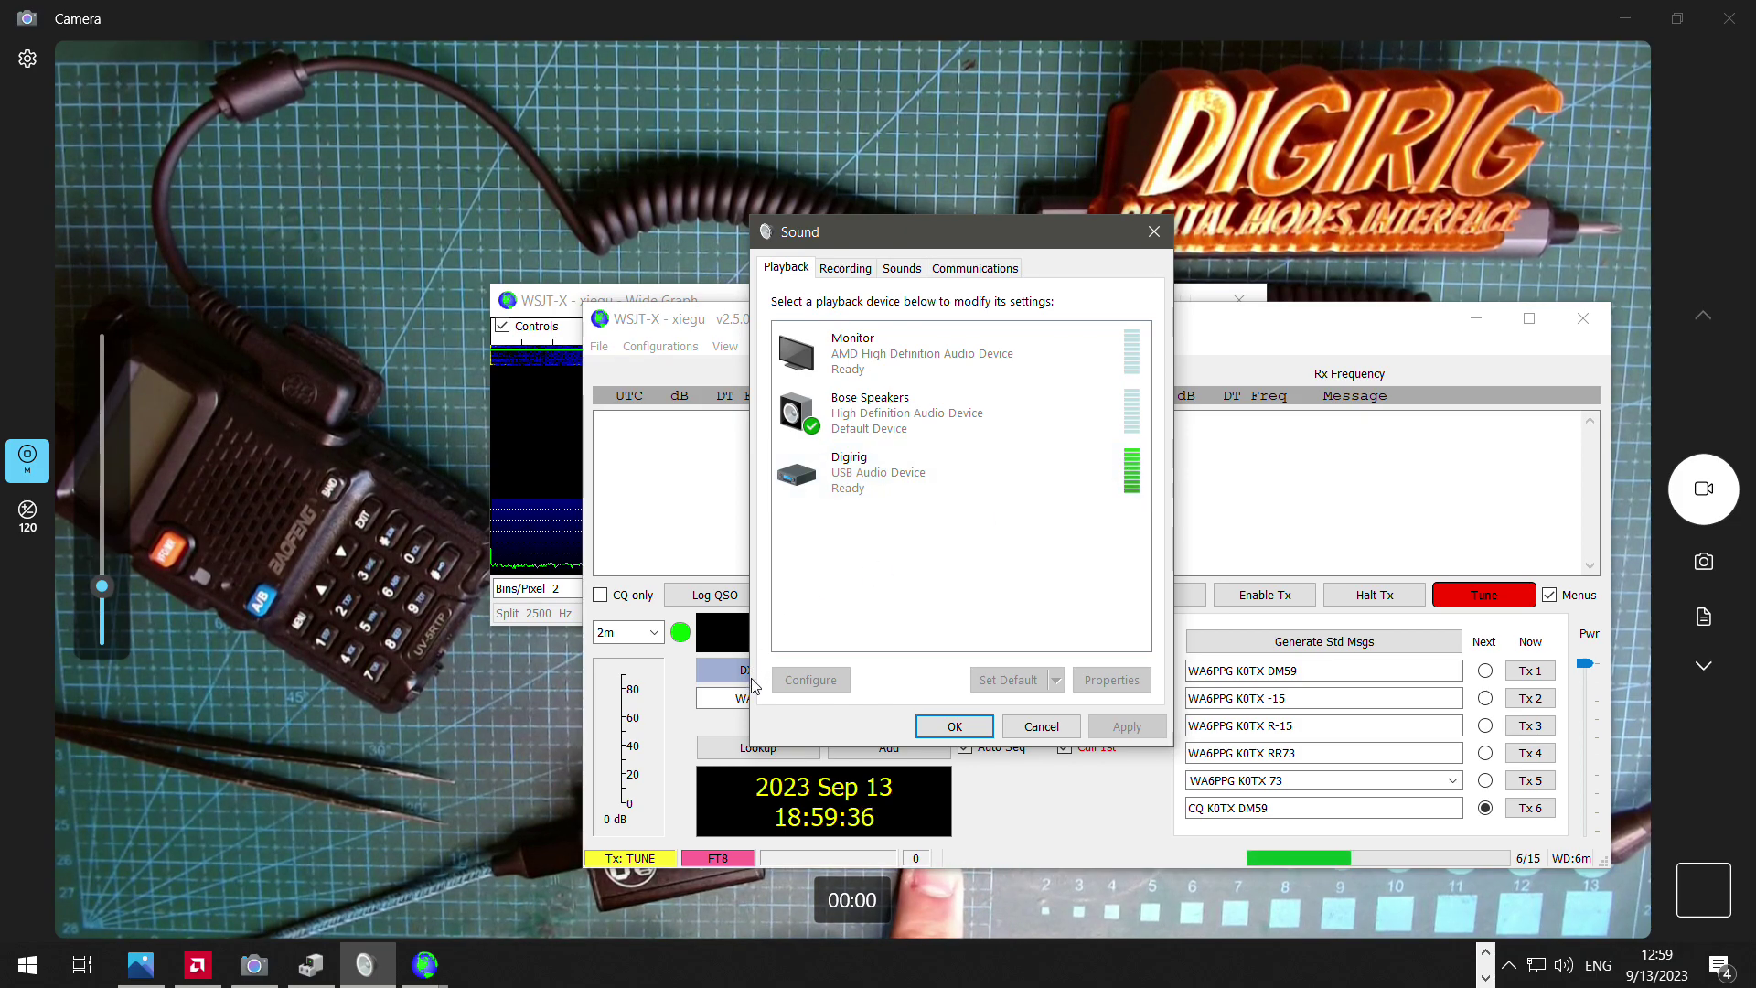
drag(672, 319, 584, 163)
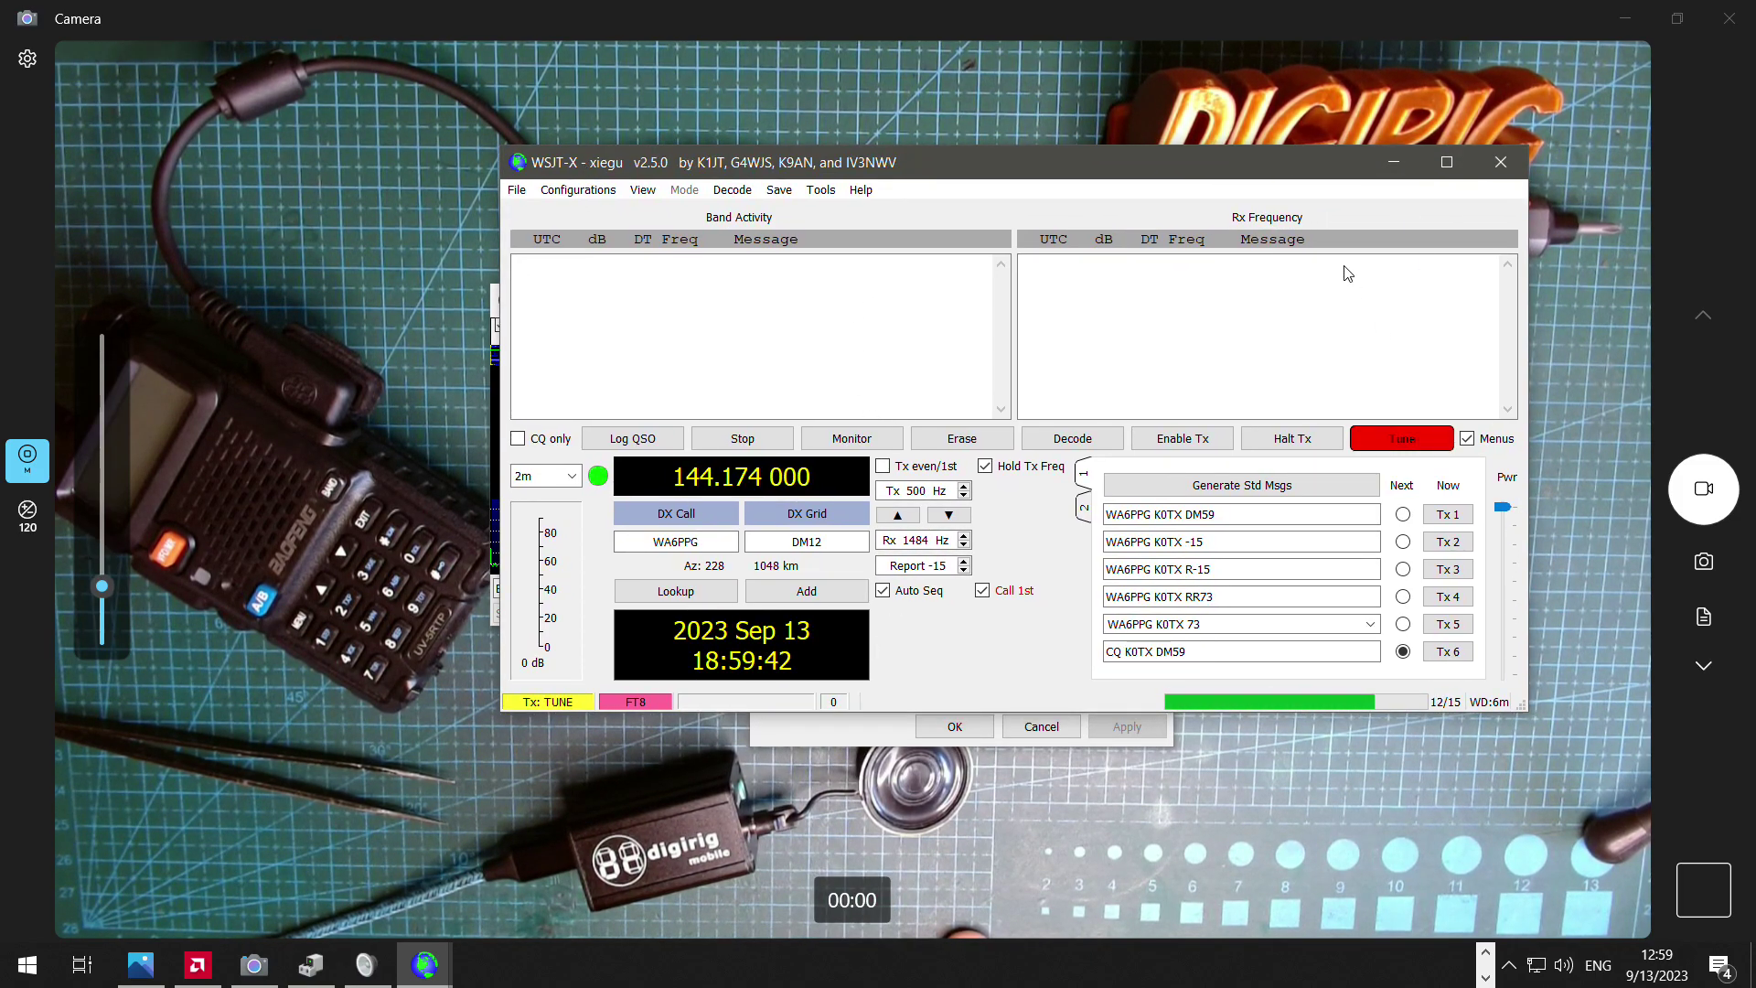
click(1391, 163)
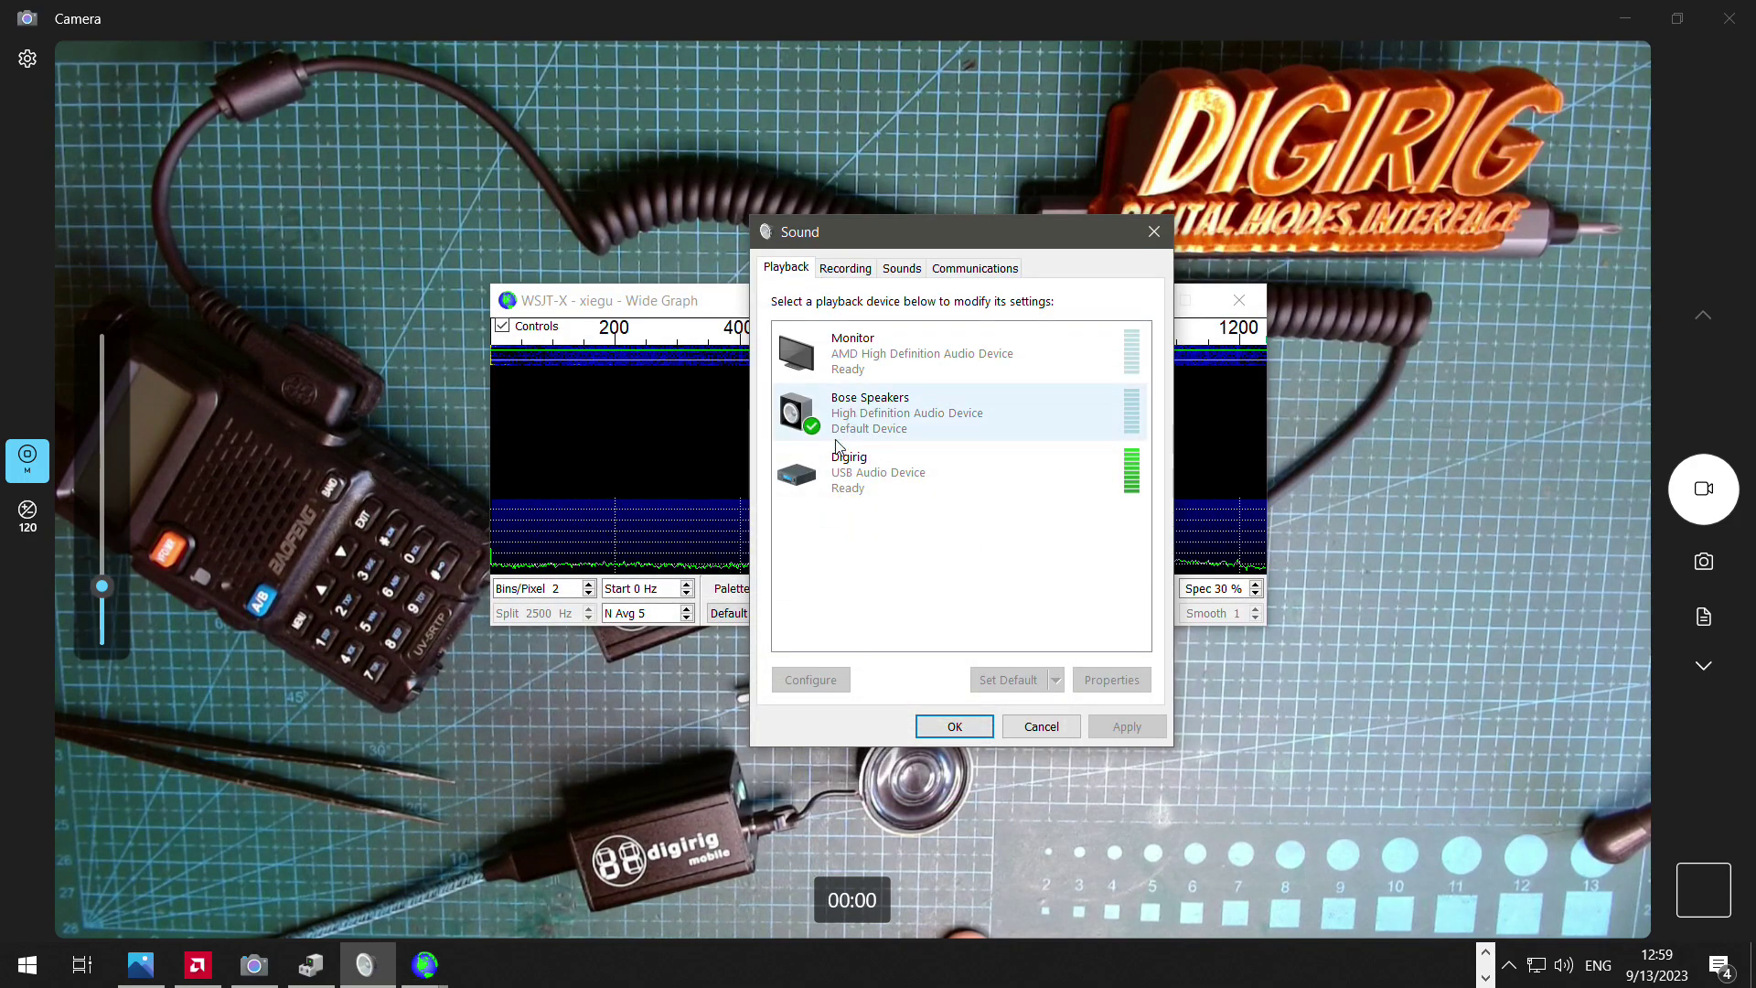
Step: Check the Speakers level of the Digirig playback device while the tone is playing
double_click(846, 479)
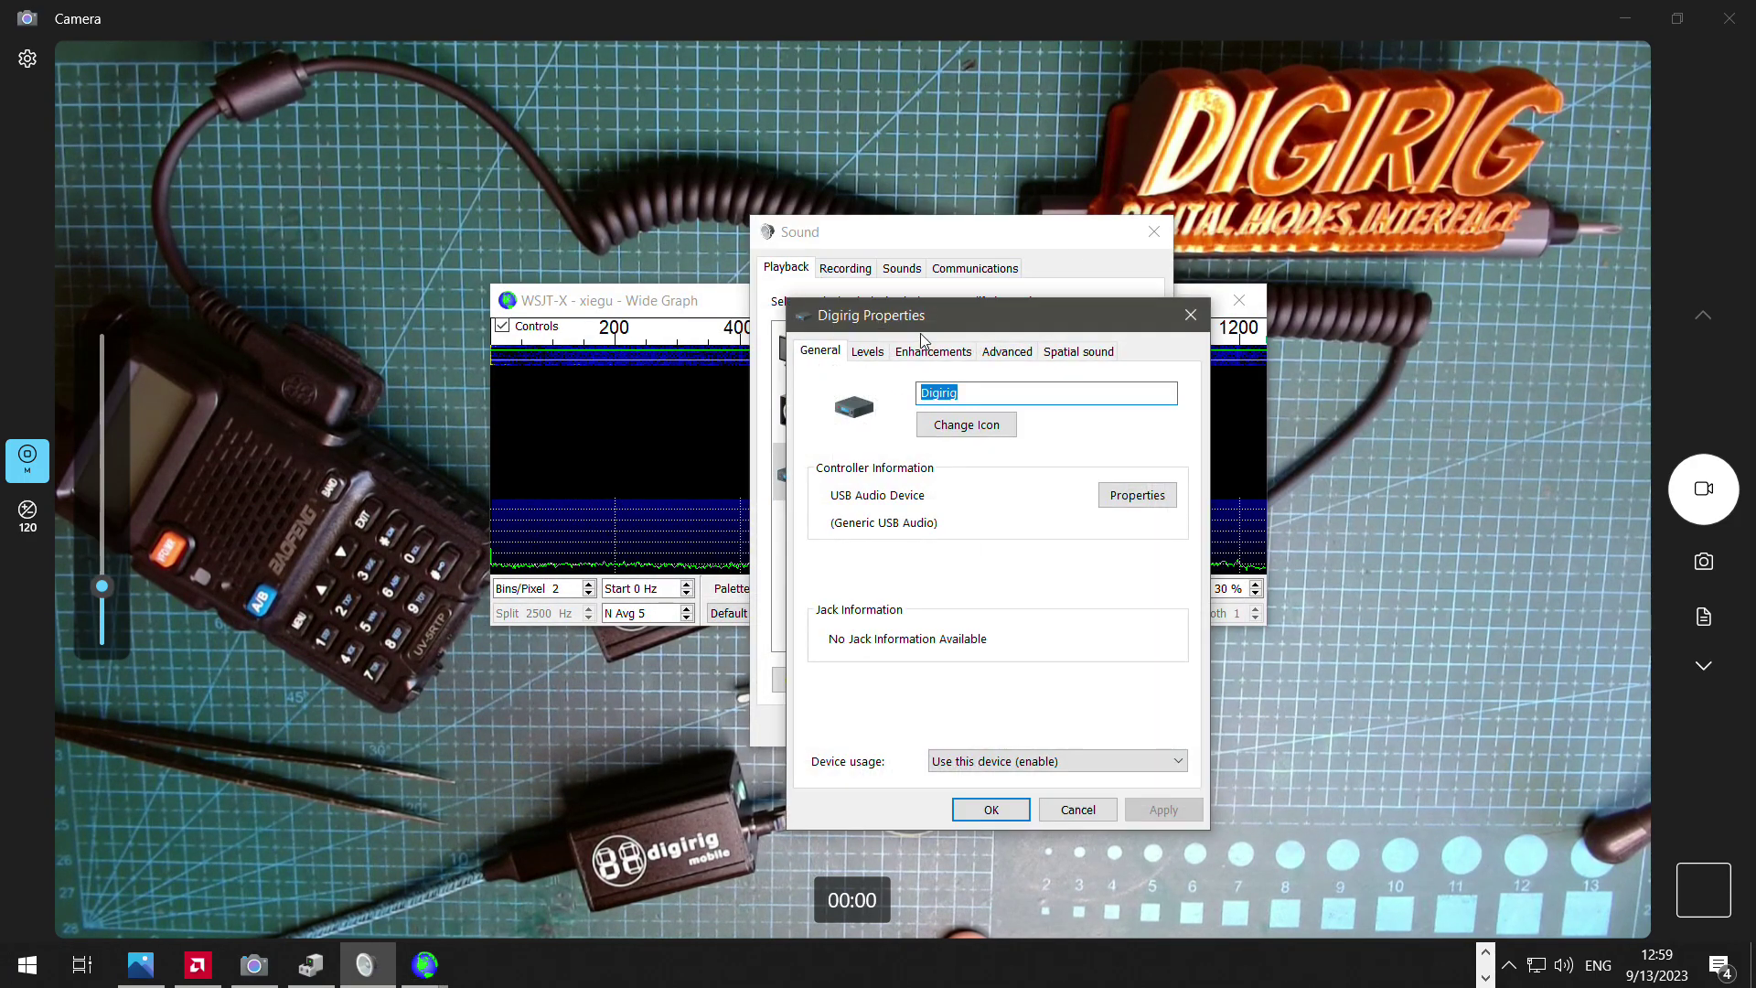
click(878, 354)
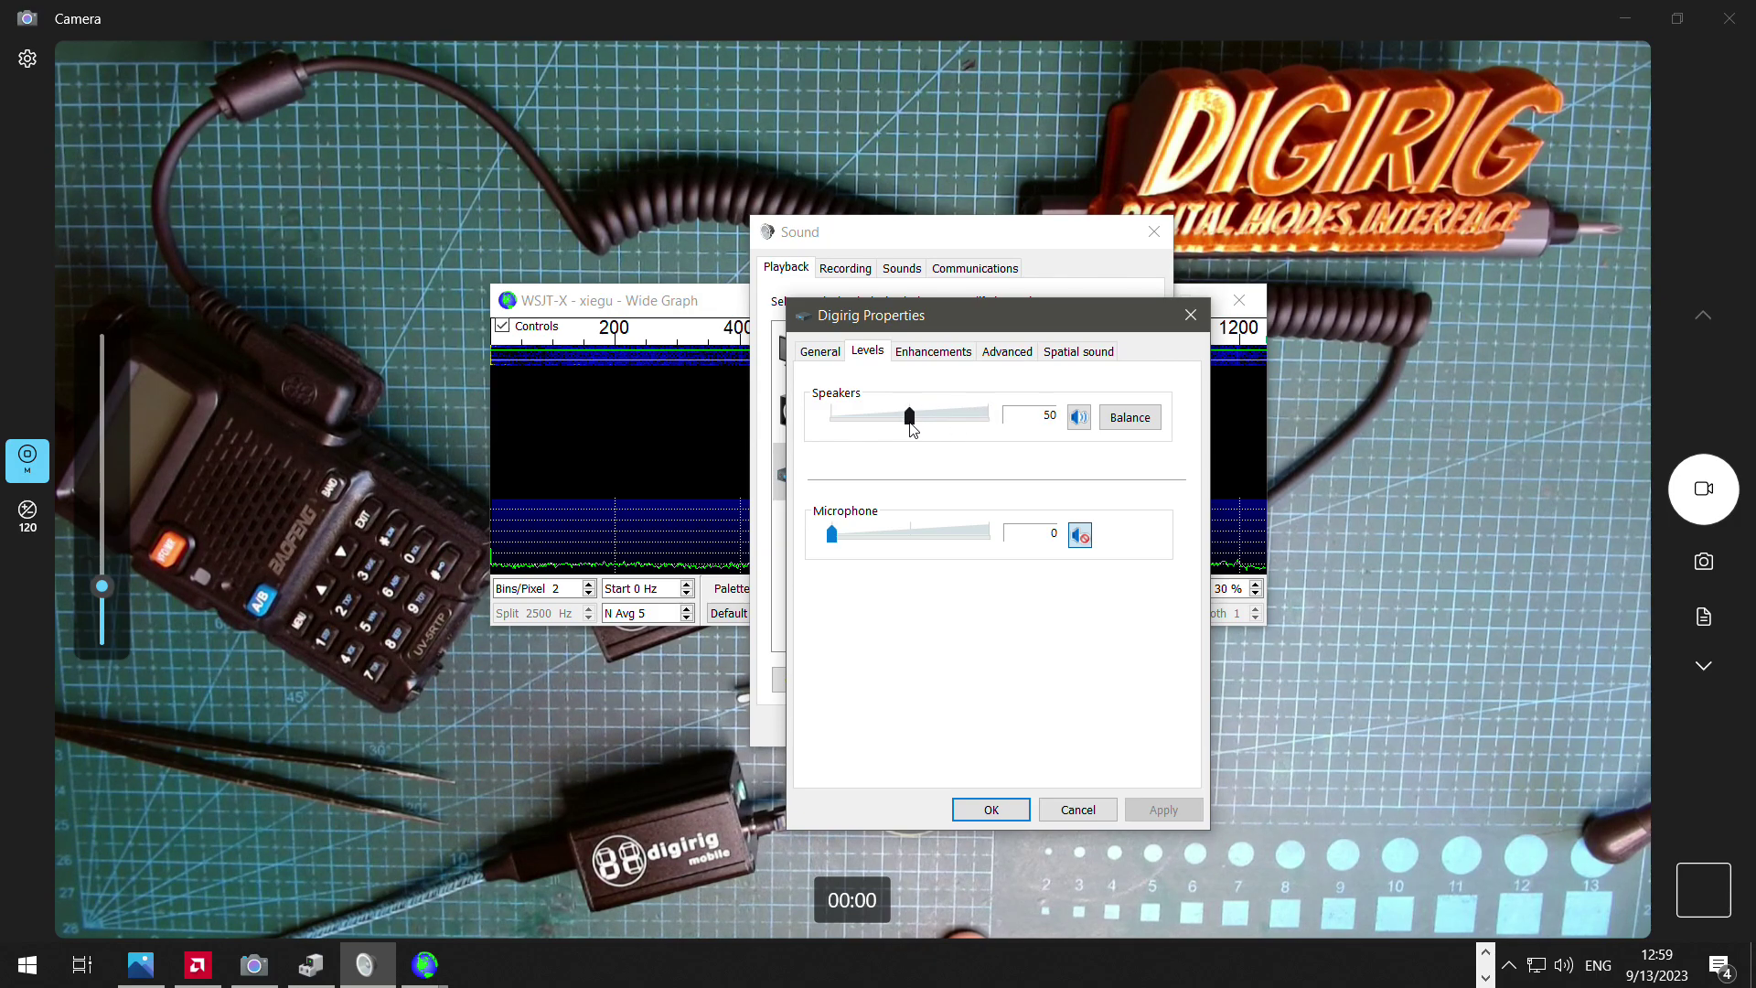
click(982, 813)
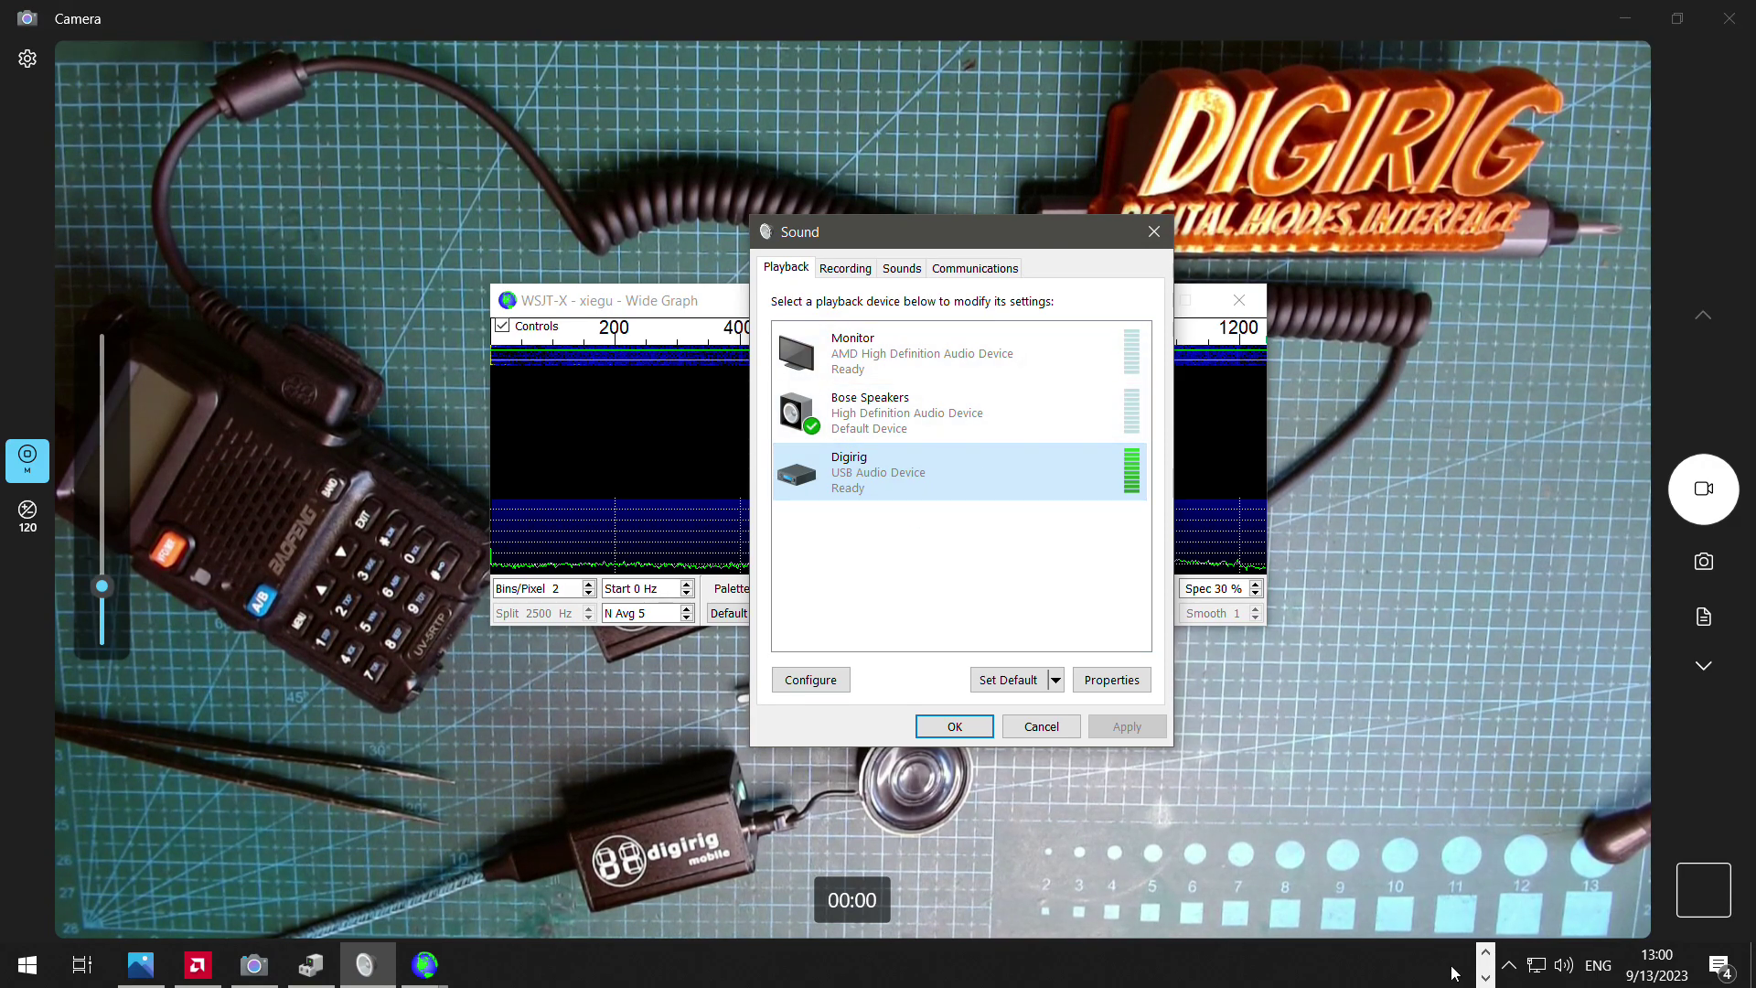
Step: Stop the Tune tone in WSJT-X and clear its main and Wide Graph windows away from the Sound dialog
mouse_move(425, 965)
click(561, 869)
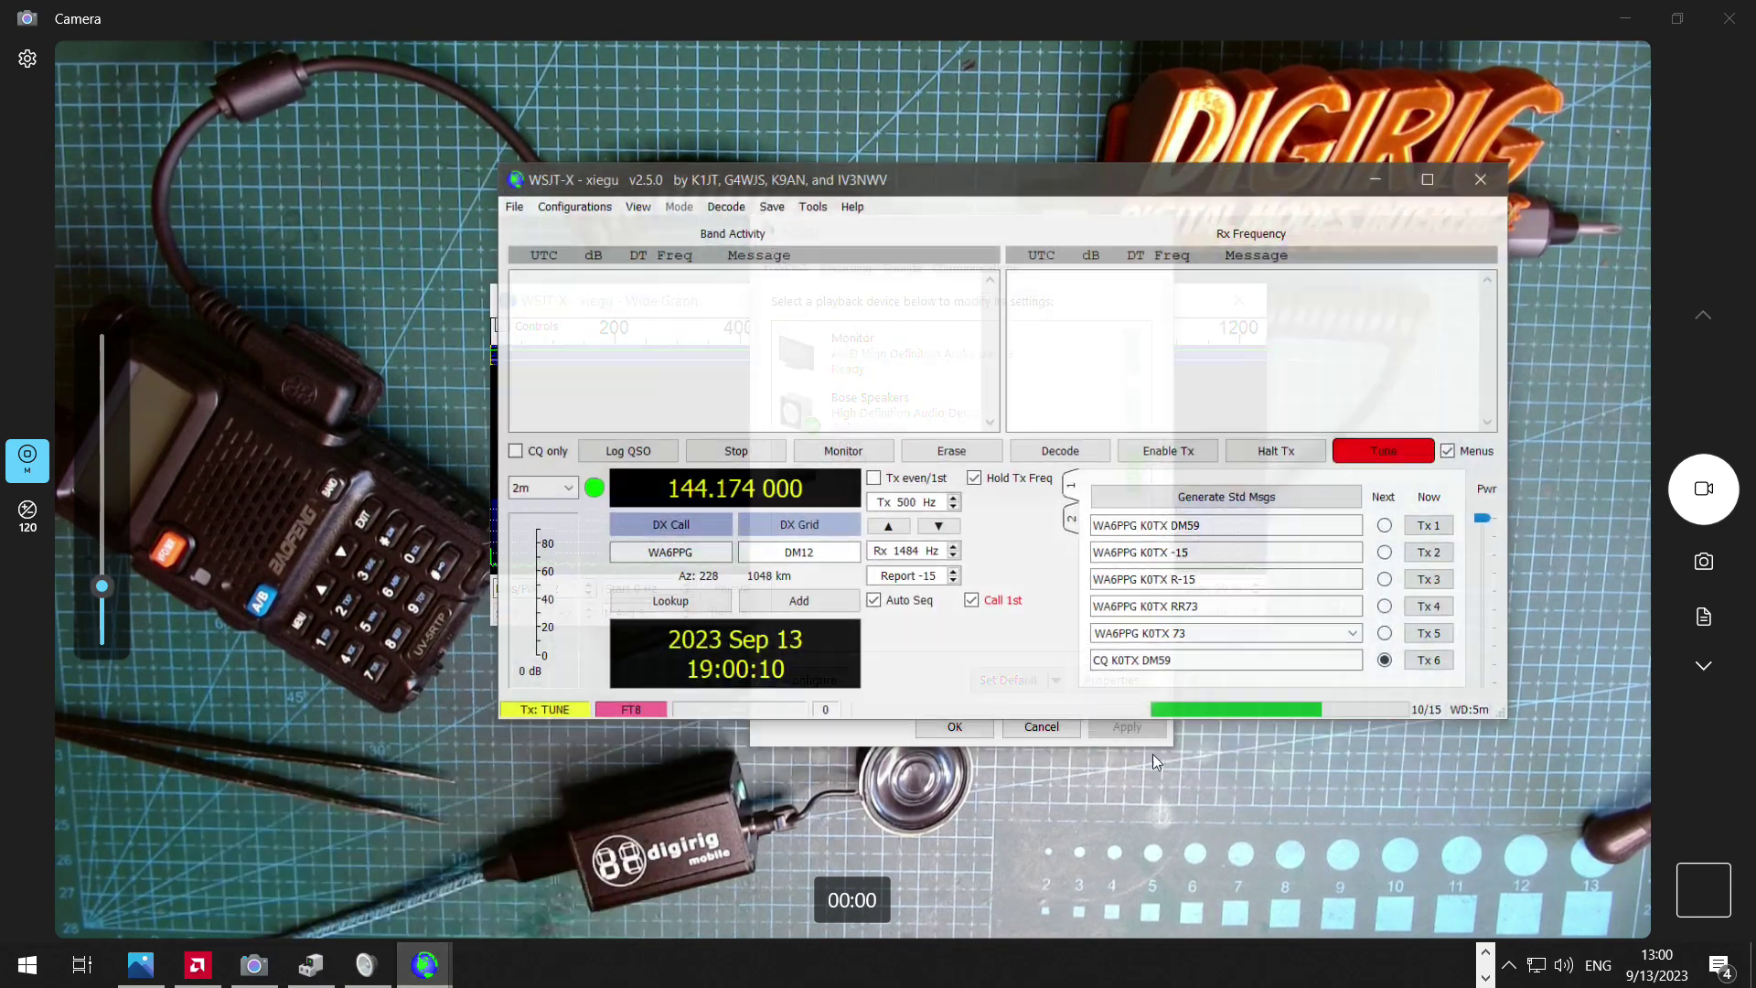
click(1401, 162)
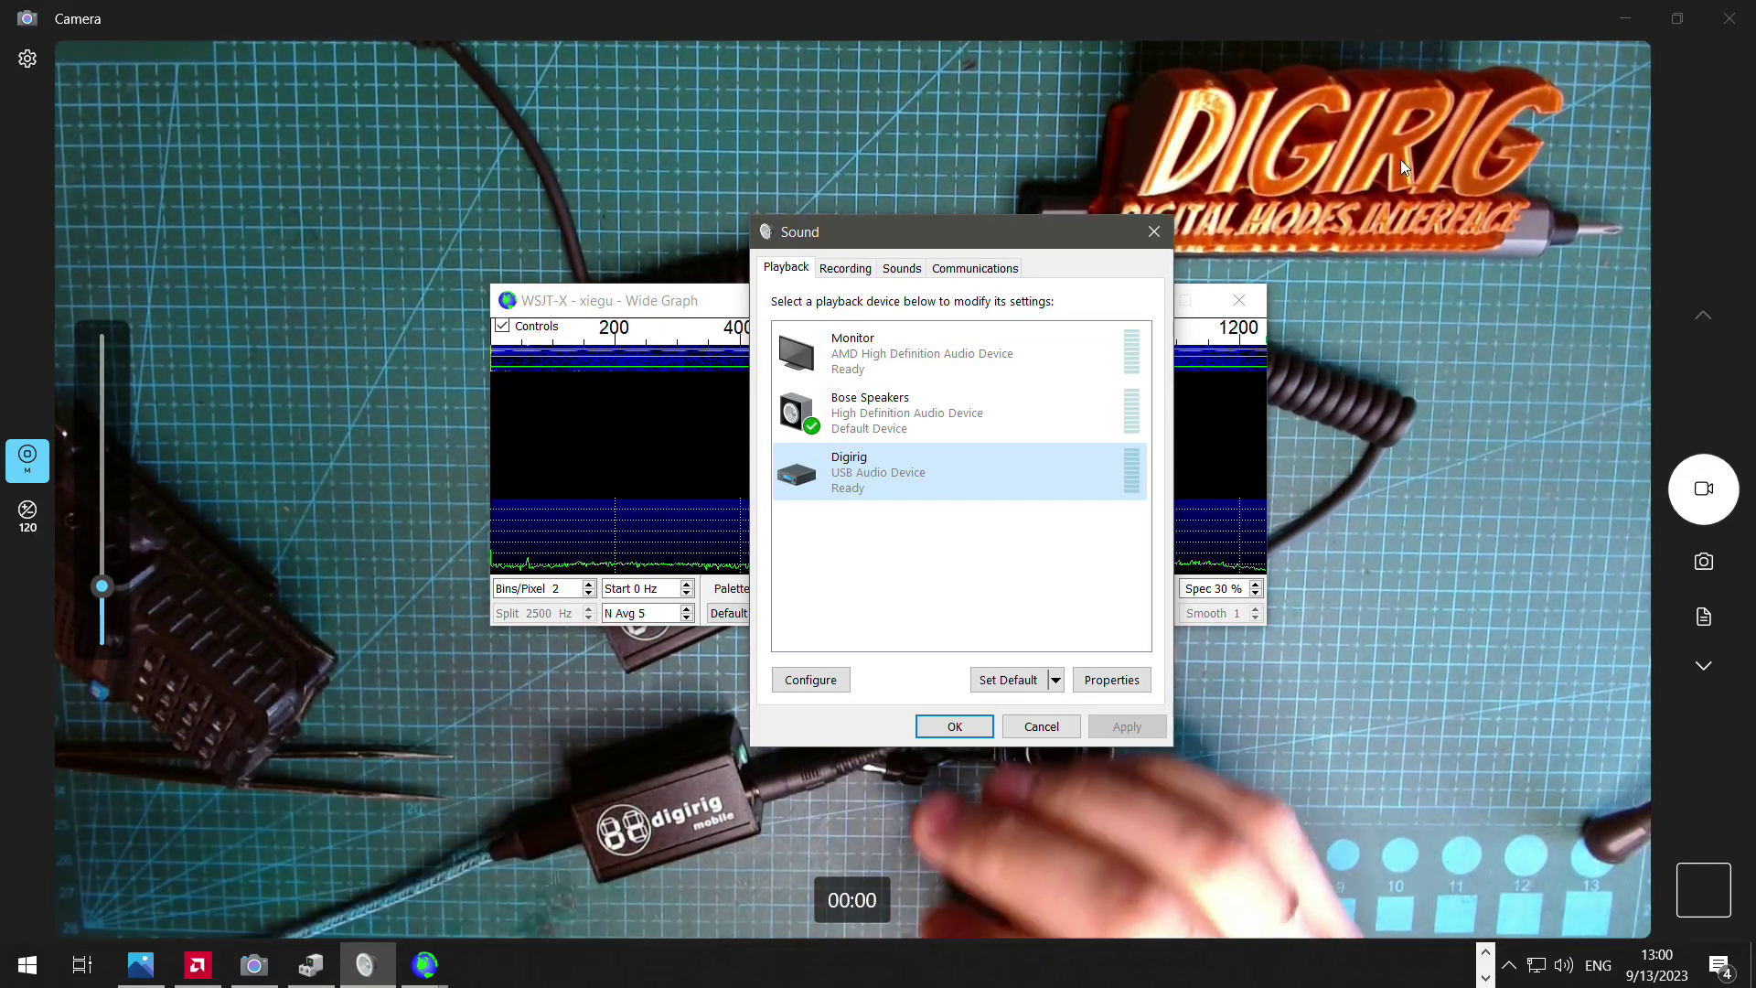
click(1238, 300)
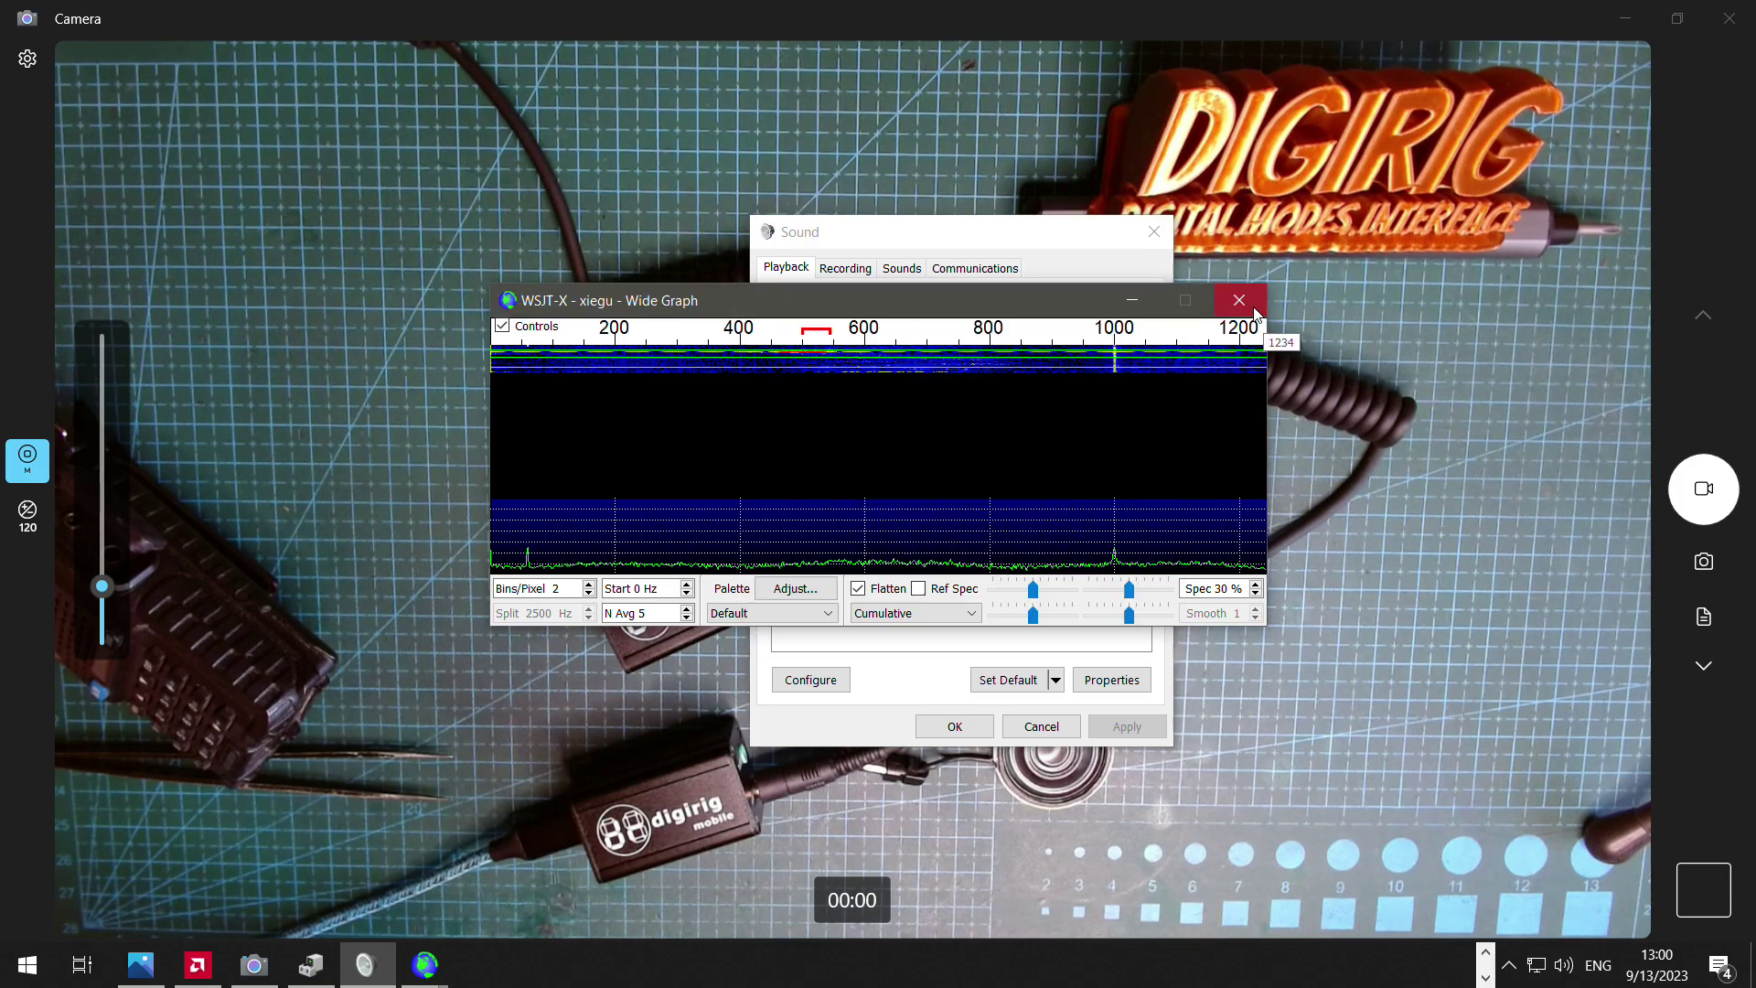
drag(1006, 245, 1211, 235)
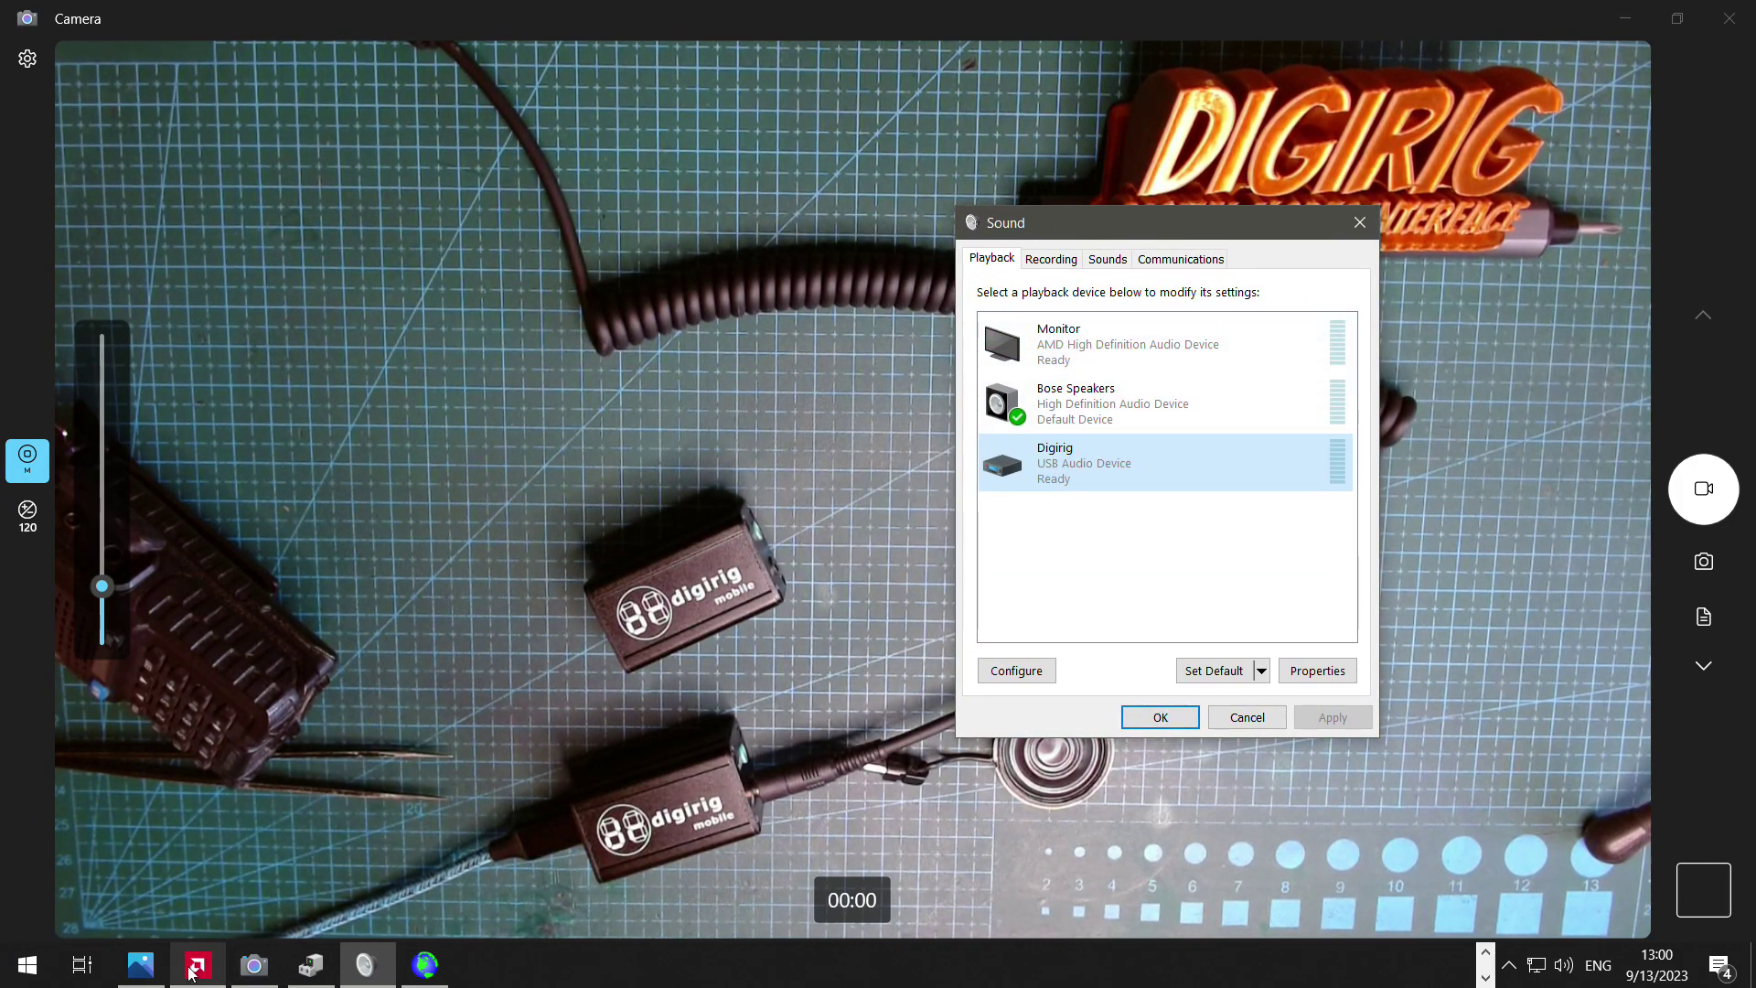
Step: Examine the Baofeng audio/PTT and programming cable wiring in cable-baofeng.png
click(141, 965)
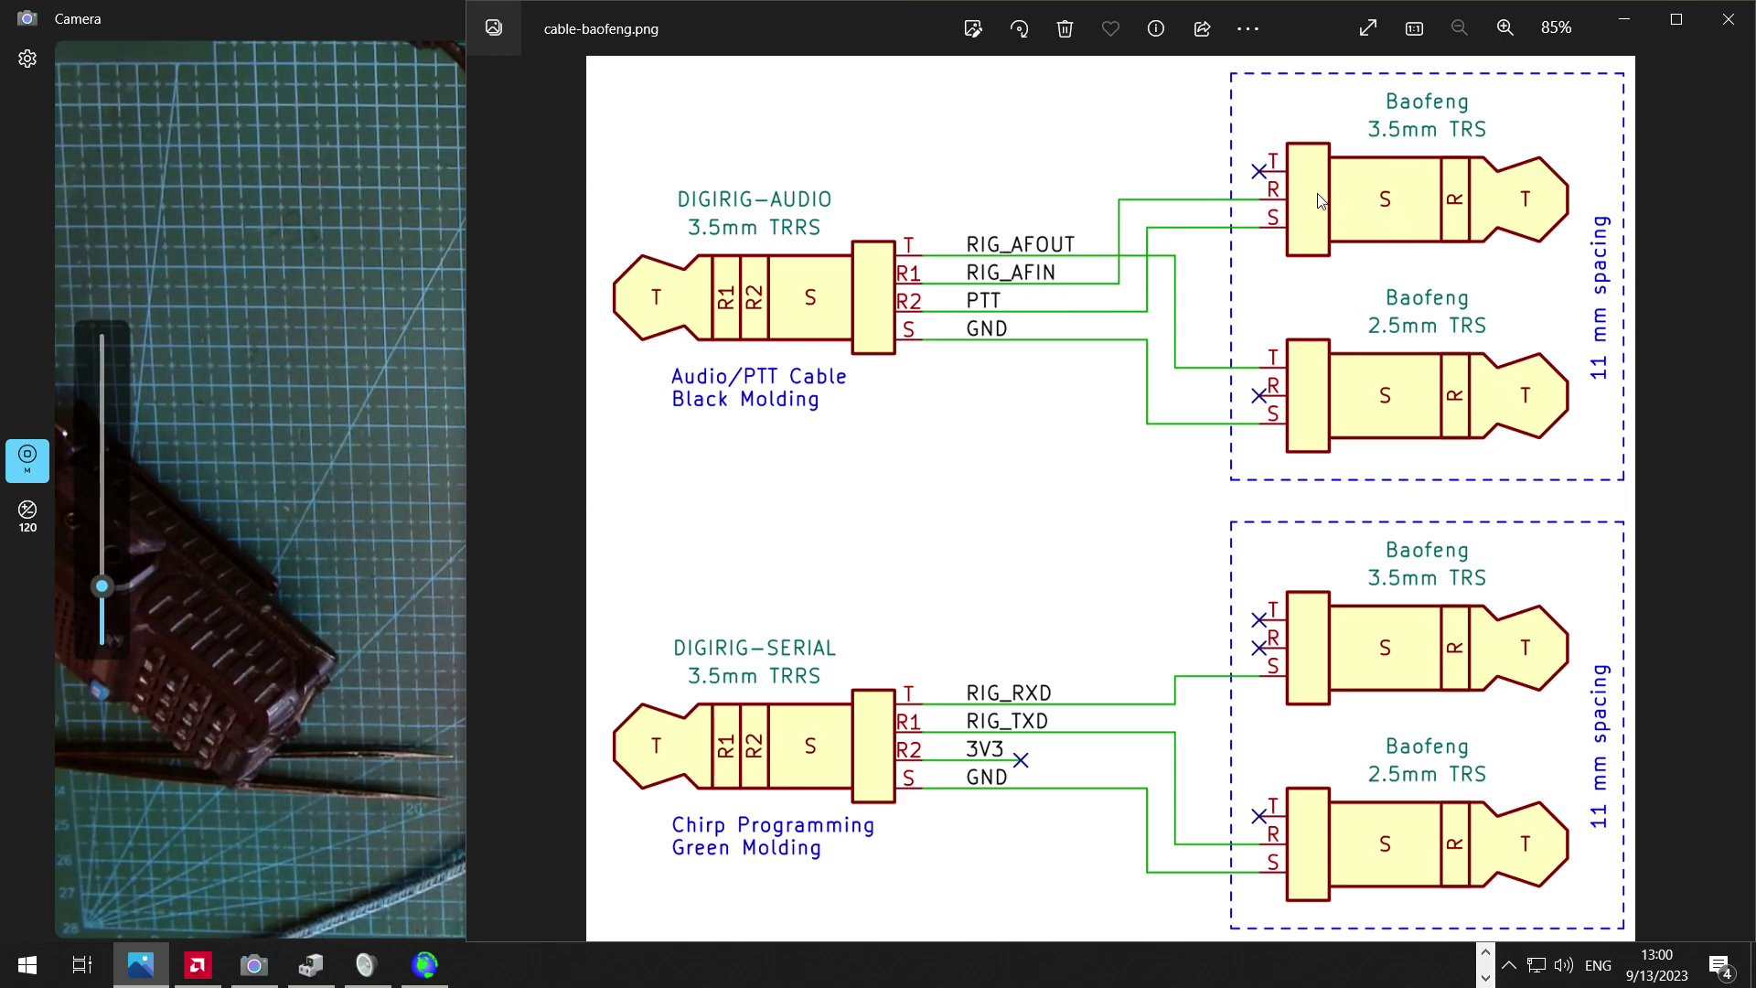
click(1626, 20)
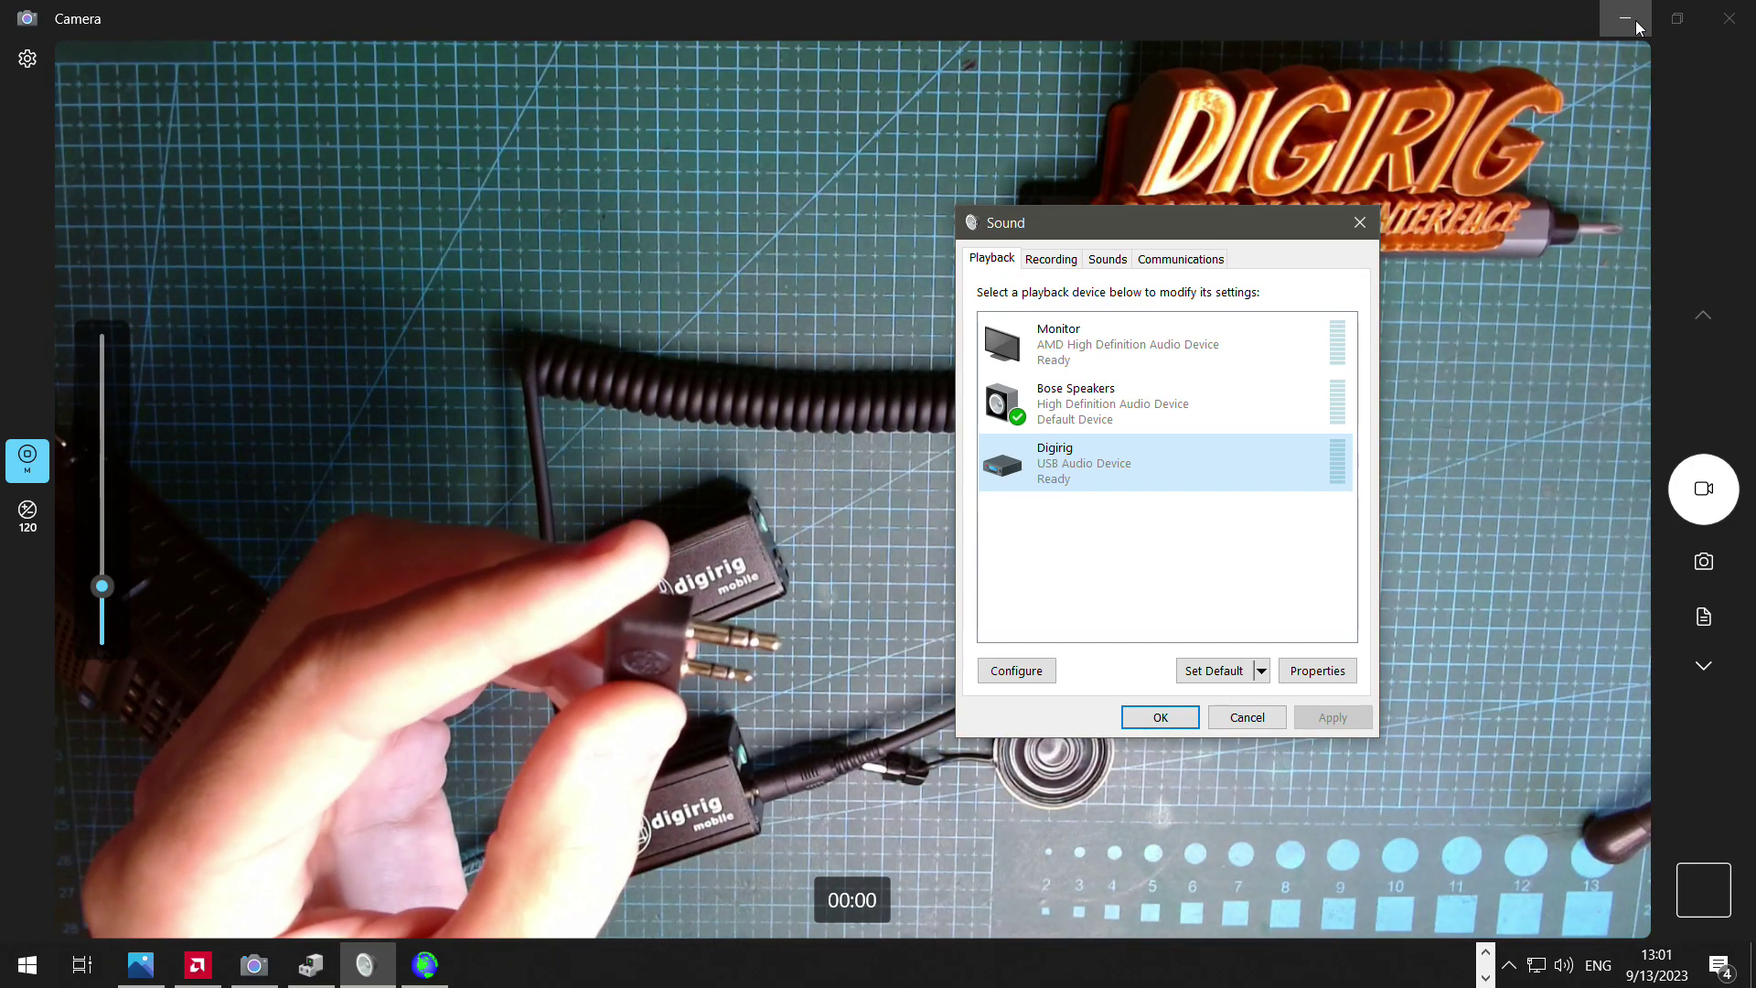
Step: Restart the Tune tone in WSJT-X and minimize its window to reveal the playback devices
click(422, 957)
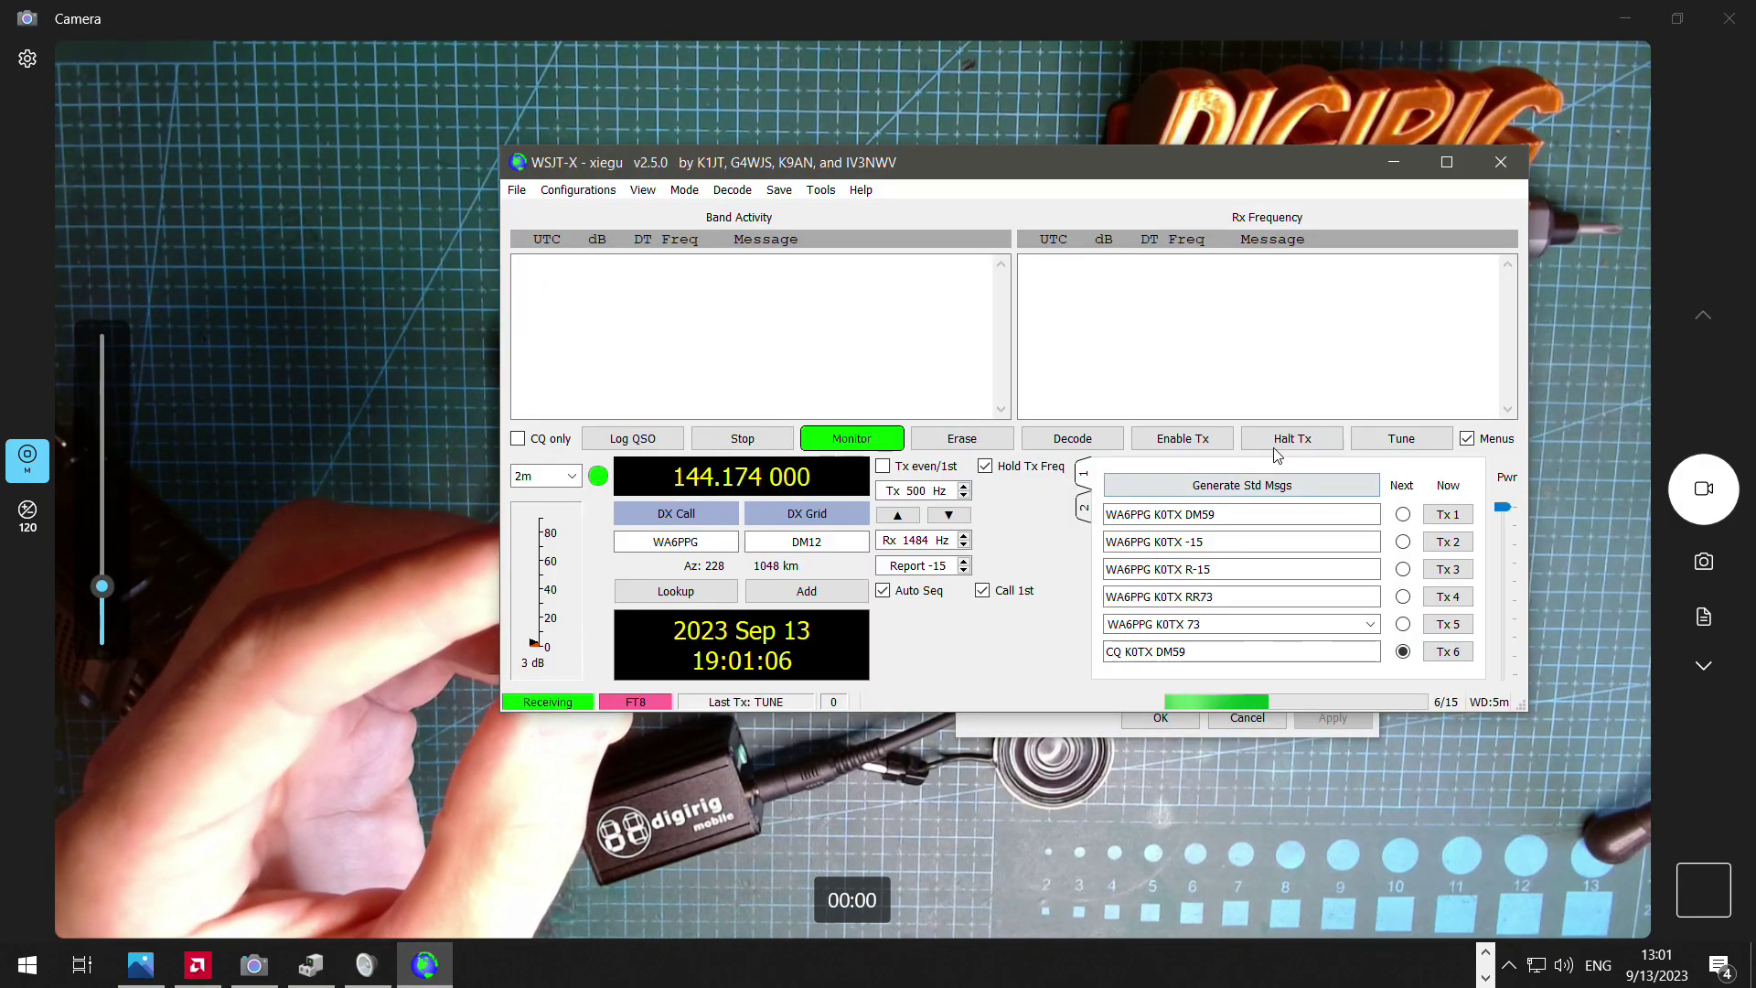
click(1401, 438)
click(1393, 163)
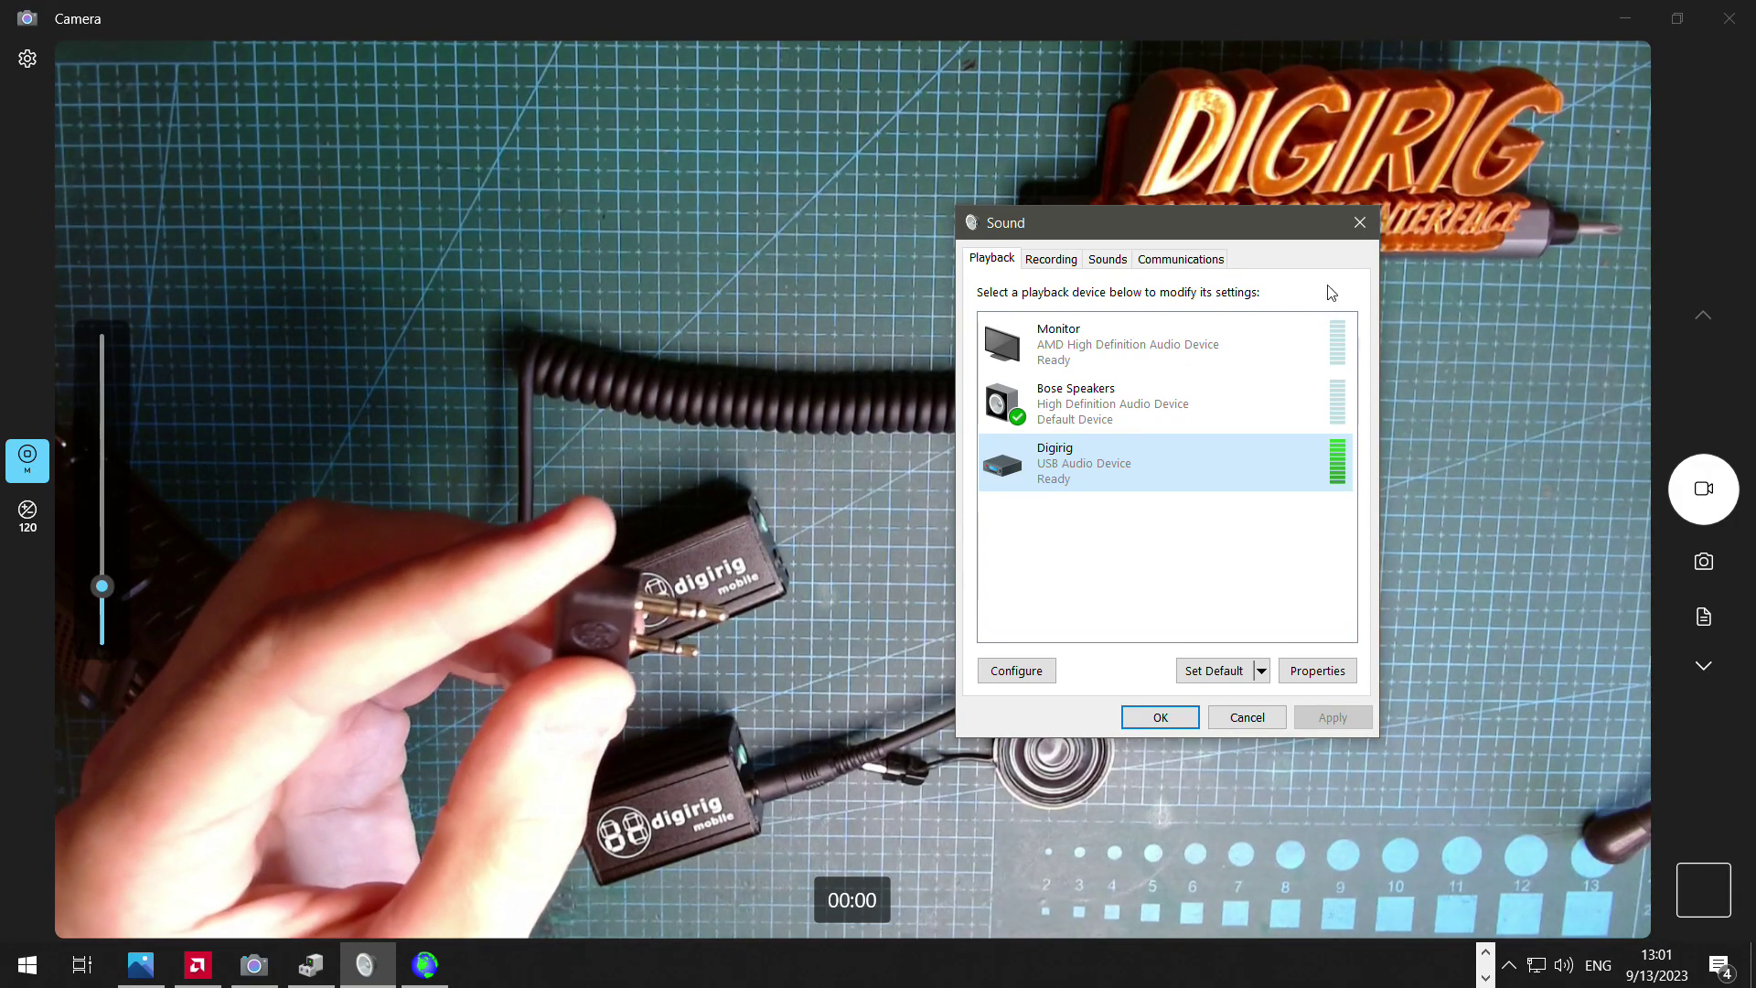
Step: Turn on and apply Listen to this device for the Digirig recording device, playing through the Default Playback Device
click(1052, 259)
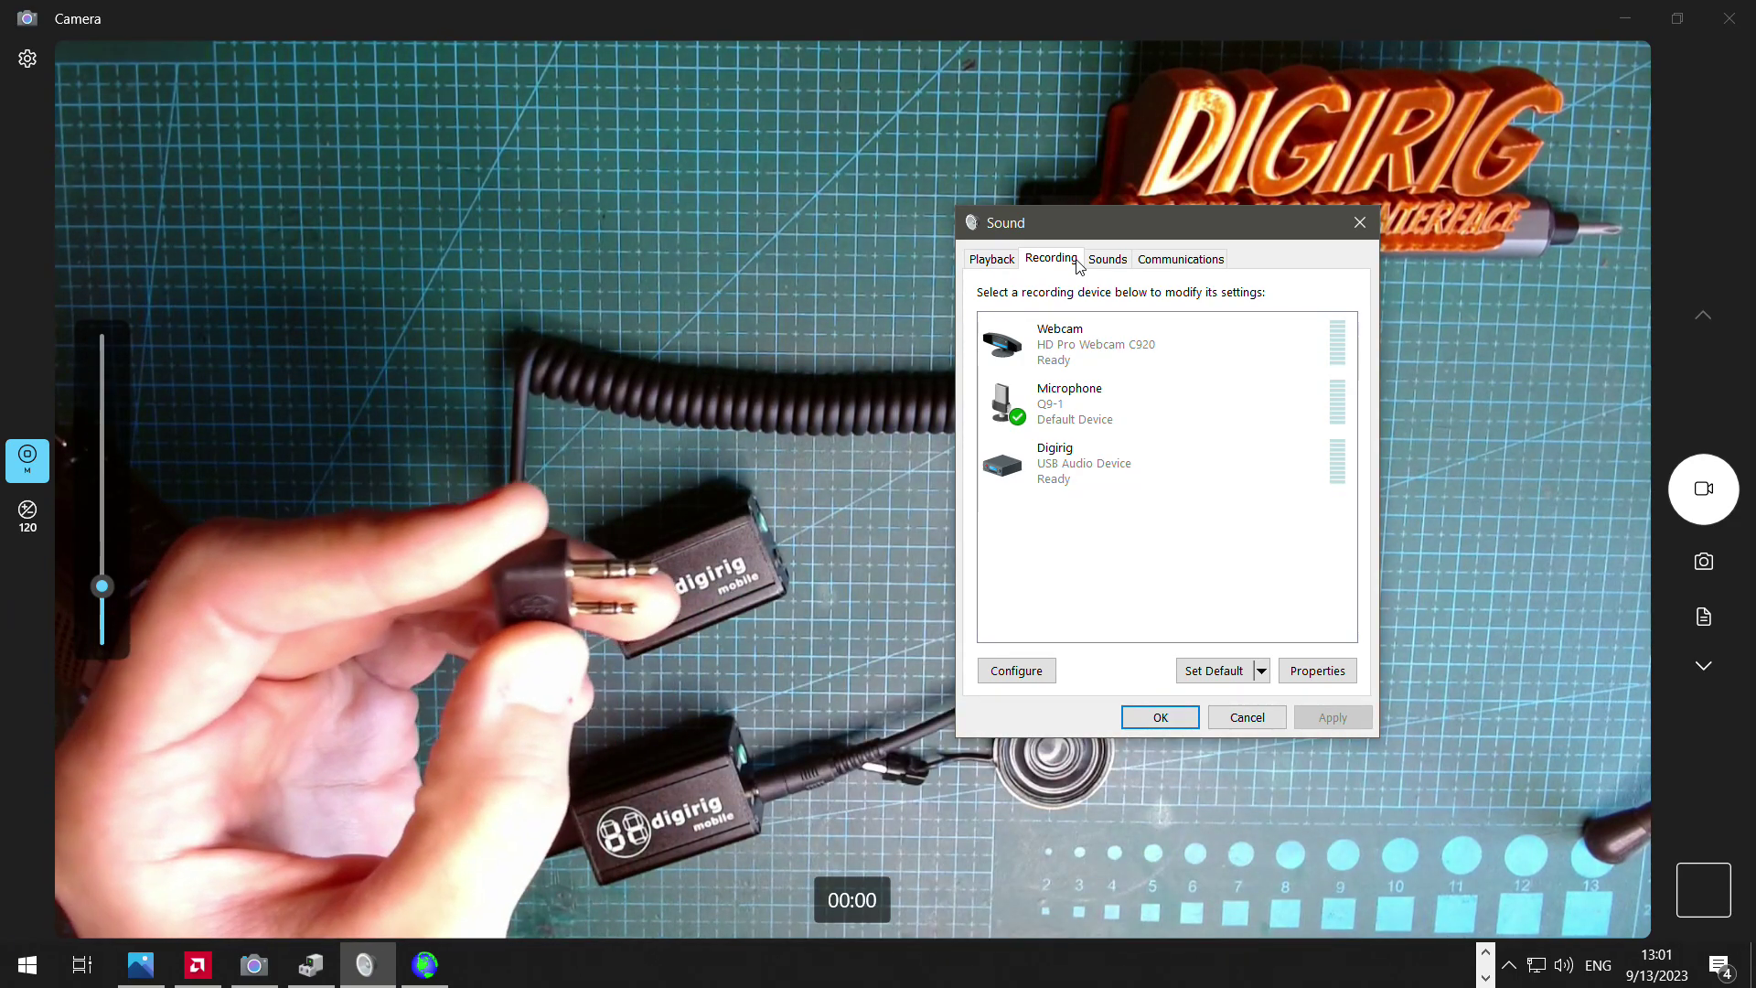
double_click(1053, 462)
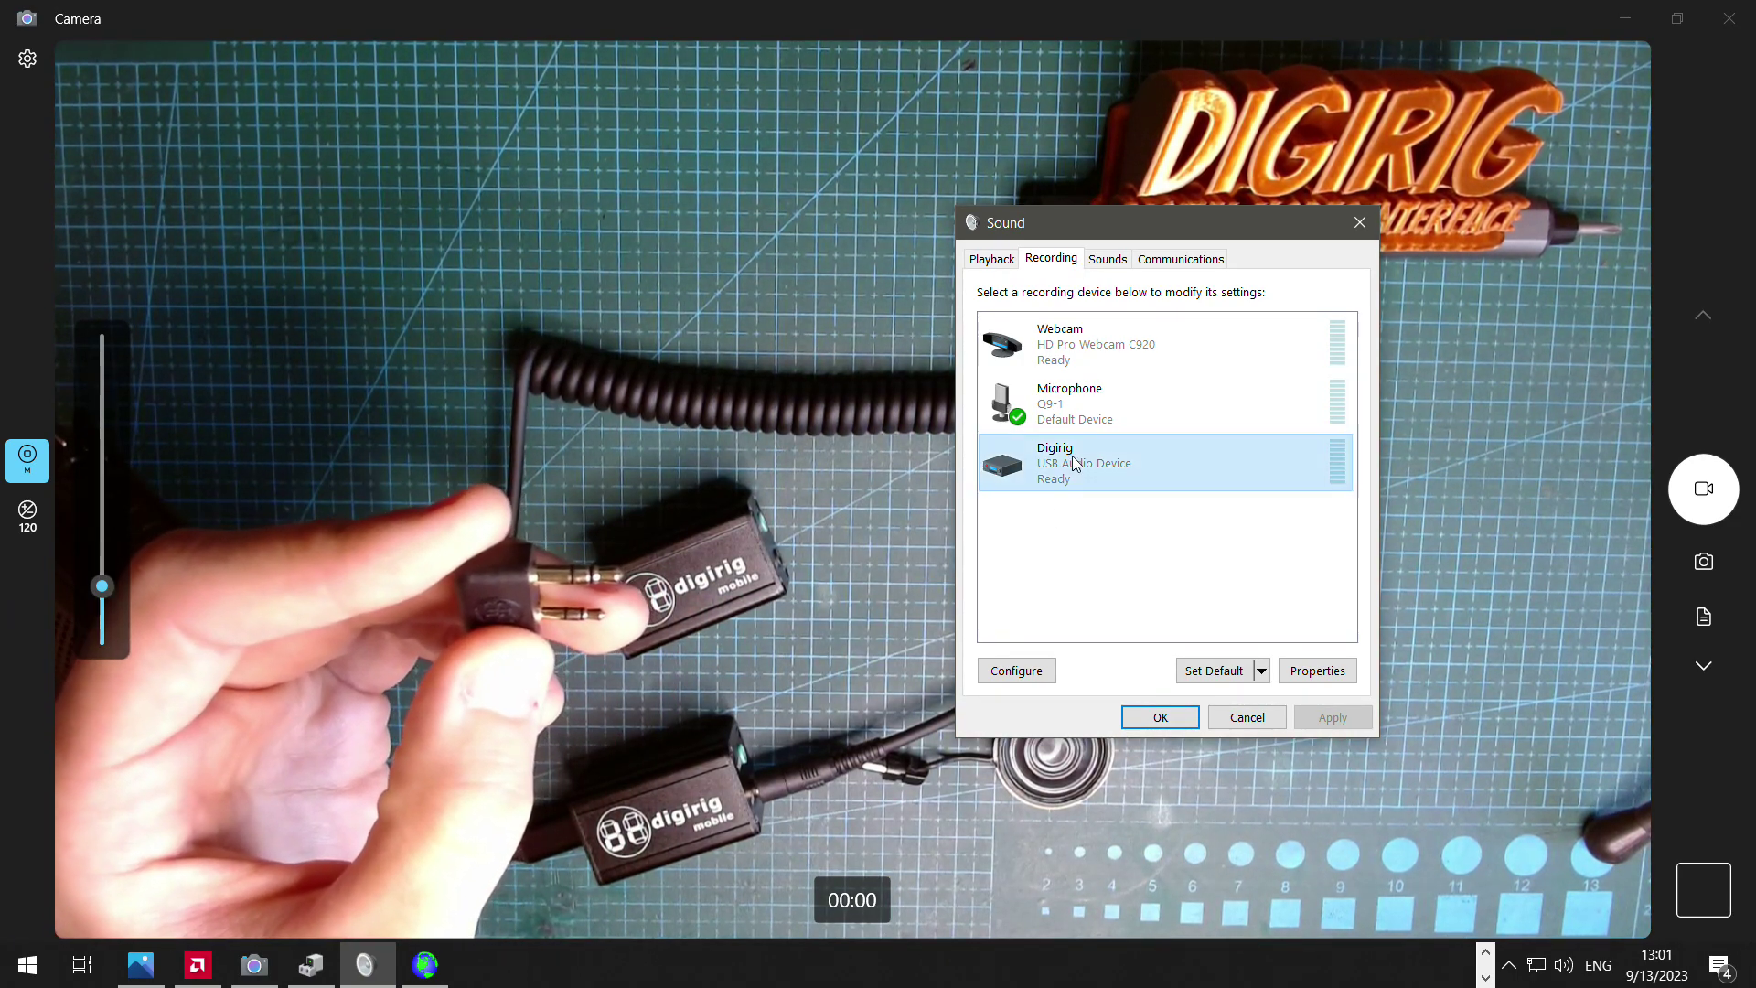
click(1072, 342)
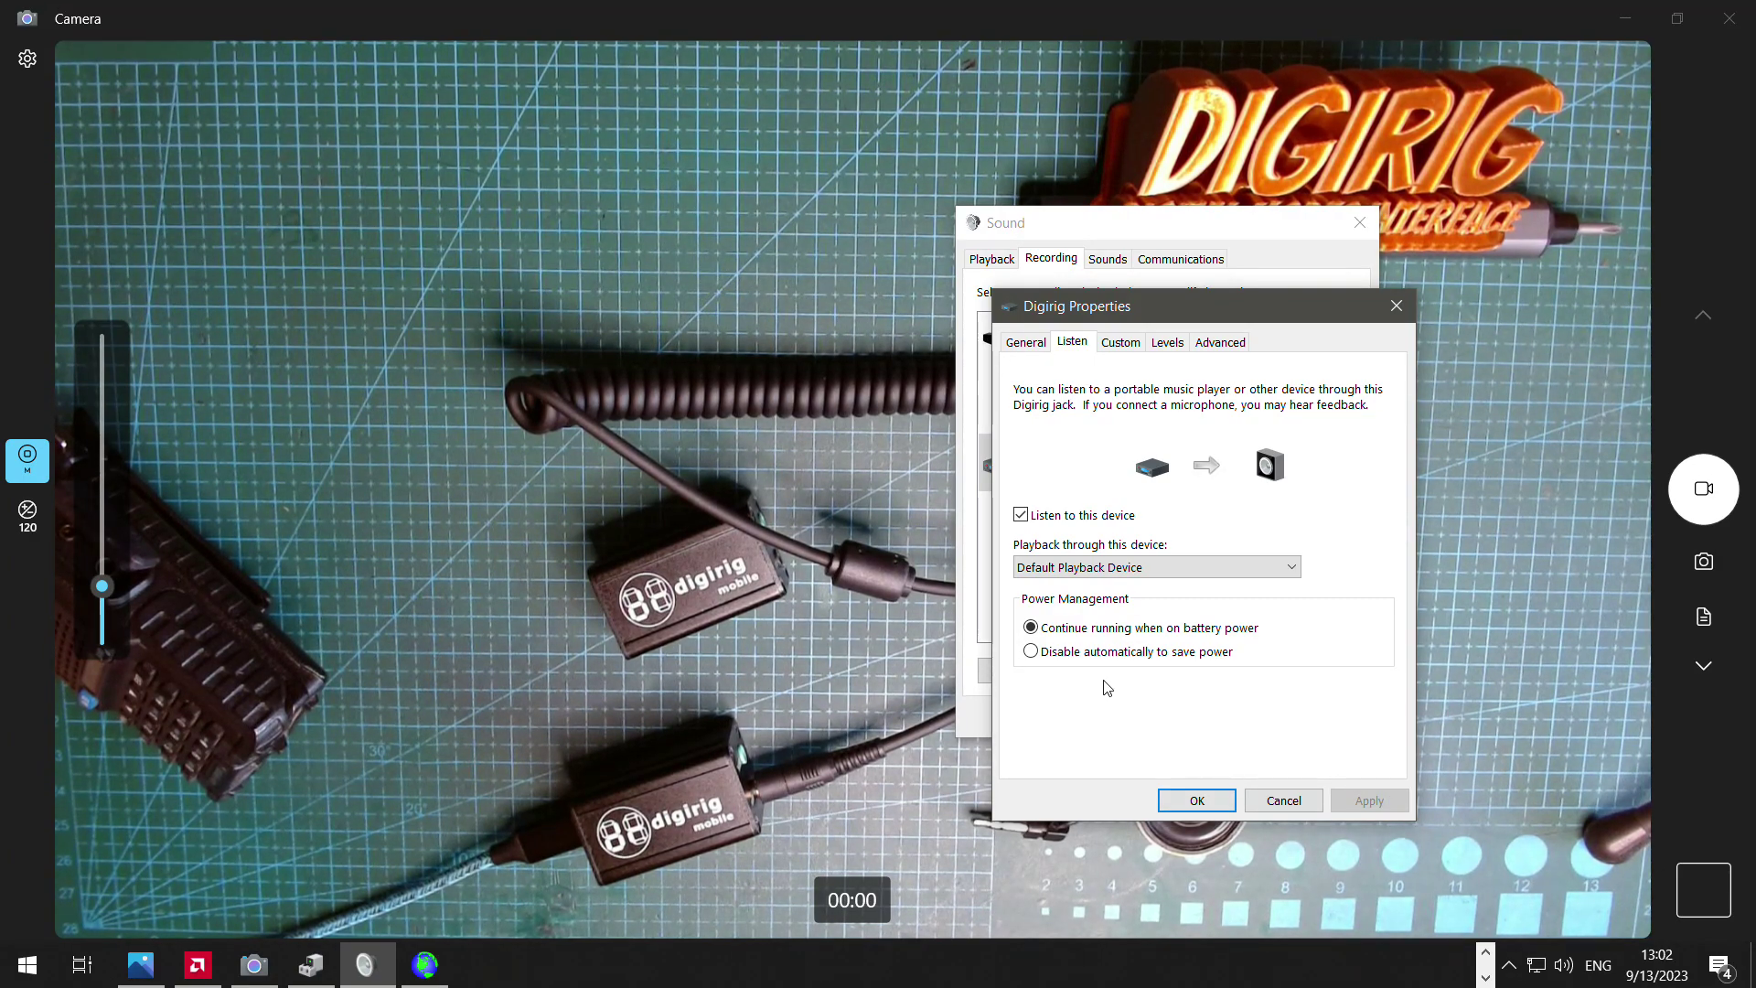
click(1395, 305)
drag(1144, 233, 1281, 221)
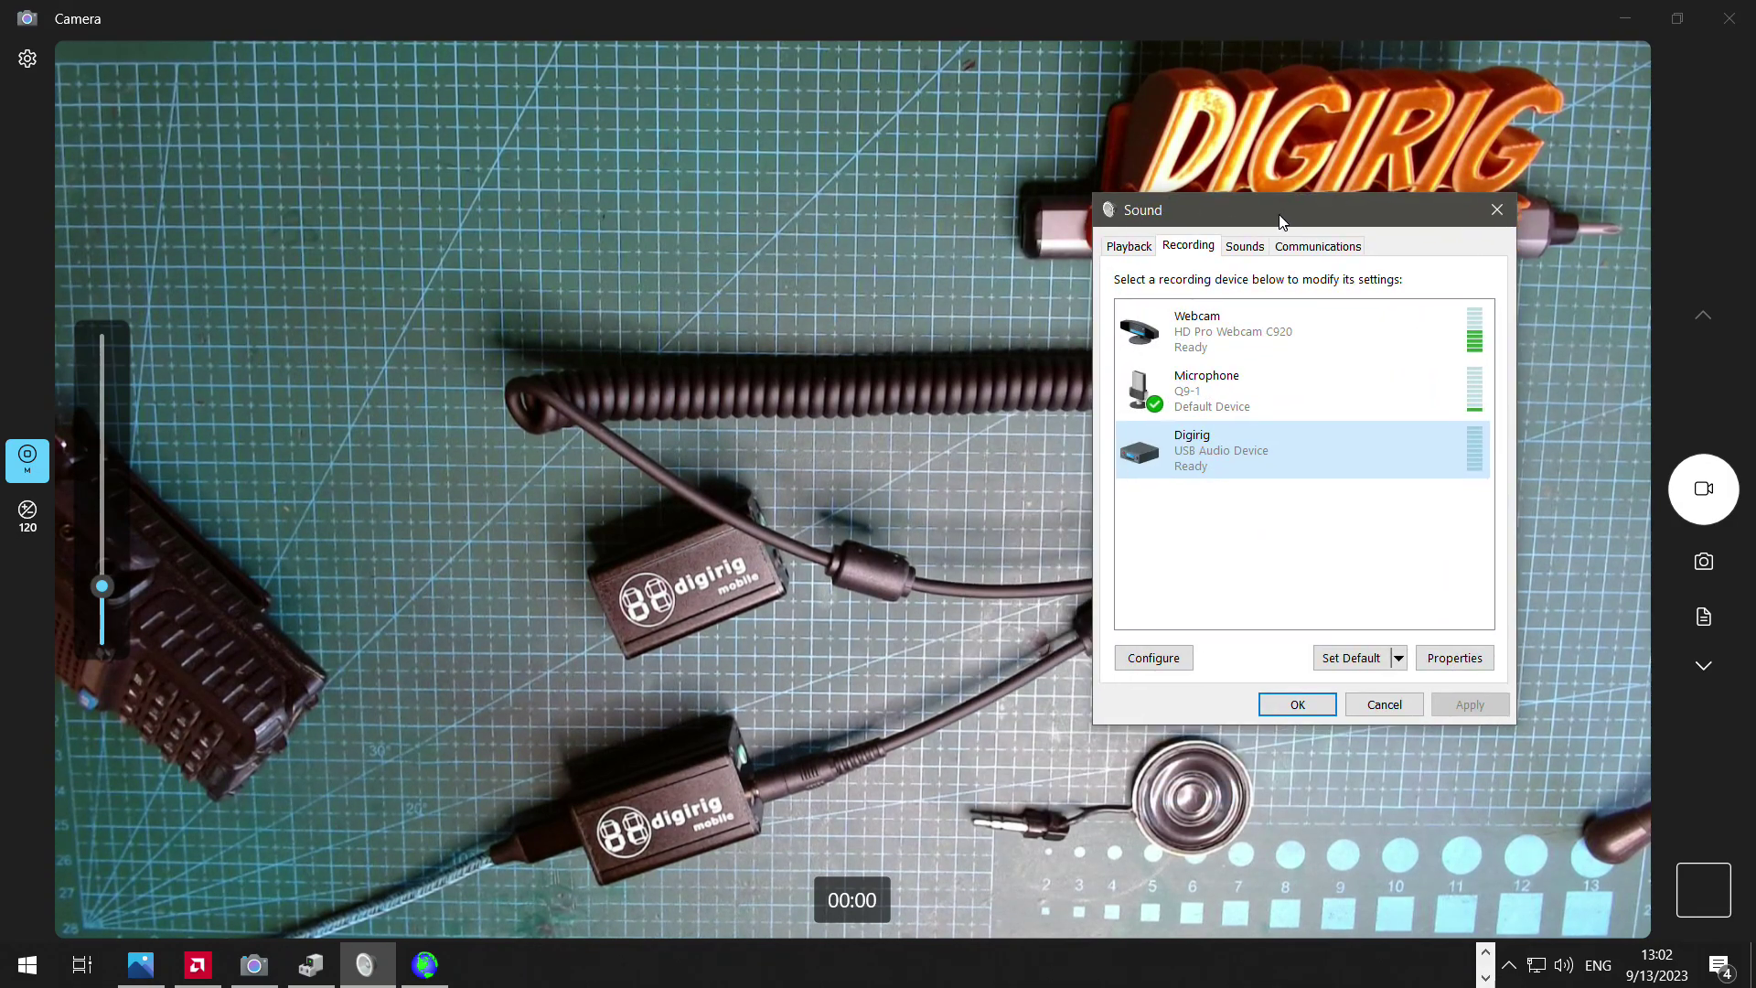